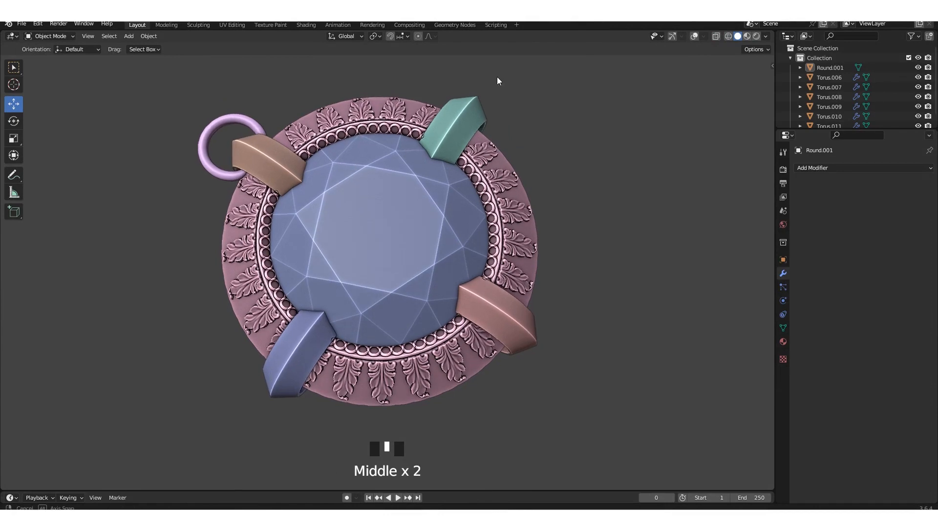
Step: Examine the finished gemstone pendant from several angles in both solid and material preview shading
{"action": "mouse_move", "coordinate": [537, 219]}
{"action": "middle_mouse_down"}
{"action": "mouse_move", "coordinate": [520, 179]}
{"action": "mouse_move", "coordinate": [528, 221]}
{"action": "middle_mouse_up"}
{"action": "mouse_move", "coordinate": [530, 220]}
{"action": "middle_mouse_down", "text": "shift"}
{"action": "mouse_move", "coordinate": [530, 210]}
{"action": "mouse_move", "coordinate": [478, 188]}
{"action": "mouse_move", "coordinate": [547, 137]}
{"action": "middle_mouse_up", "text": "shift"}
{"action": "left_click", "coordinate": [747, 37]}
{"action": "left_click", "coordinate": [737, 36]}
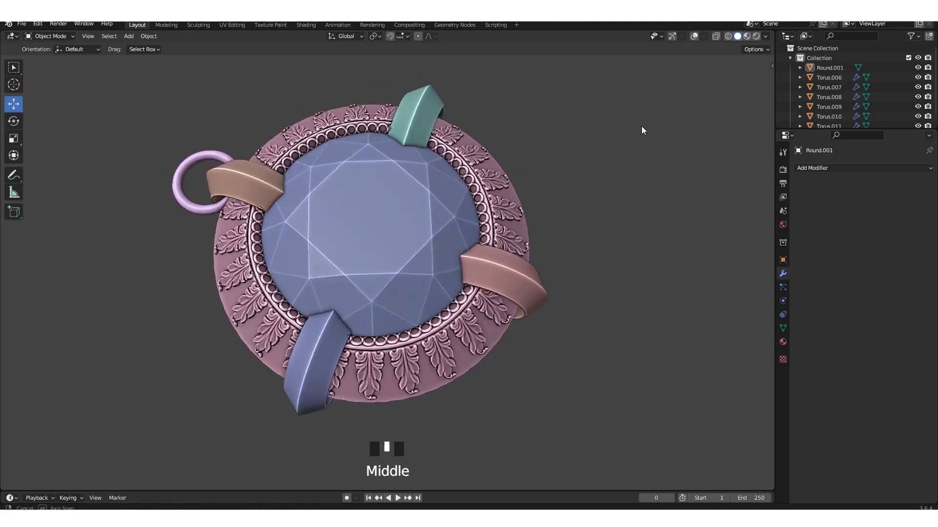
{"action": "mouse_move", "coordinate": [641, 126]}
{"action": "middle_mouse_down"}
{"action": "mouse_move", "coordinate": [629, 139]}
{"action": "mouse_move", "coordinate": [547, 137]}
{"action": "mouse_move", "coordinate": [576, 175]}
{"action": "middle_mouse_up"}
{"action": "scroll", "coordinate": [551, 144], "scroll_direction": "down", "scroll_amount": 1}
{"action": "left_click", "coordinate": [747, 37]}
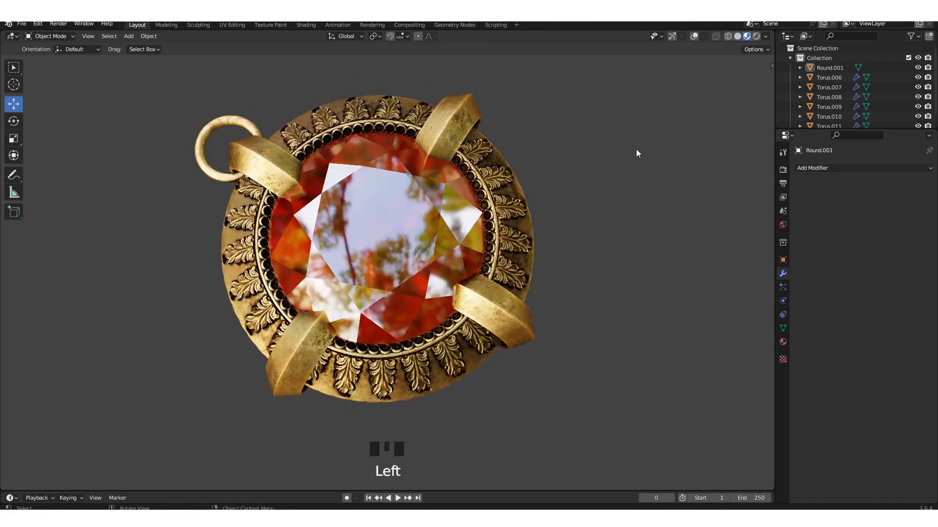
{"action": "mouse_move", "coordinate": [636, 151]}
{"action": "middle_mouse_down"}
{"action": "mouse_move", "coordinate": [523, 178]}
{"action": "mouse_move", "coordinate": [538, 166]}
{"action": "middle_mouse_up"}
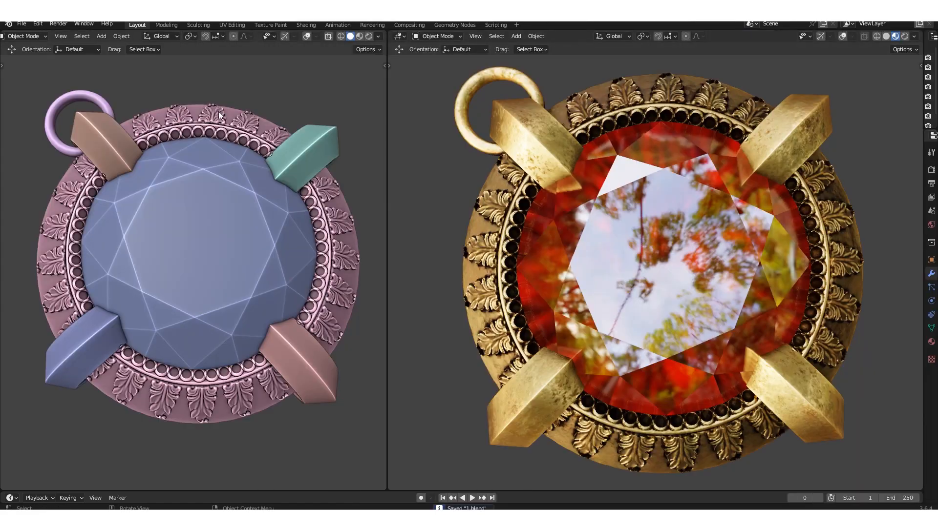
{"action": "mouse_move", "coordinate": [219, 116]}
{"action": "middle_mouse_down"}
{"action": "mouse_move", "coordinate": [216, 106]}
{"action": "mouse_move", "coordinate": [212, 116]}
{"action": "middle_mouse_up"}
{"action": "mouse_move", "coordinate": [691, 219]}
{"action": "middle_mouse_down"}
{"action": "mouse_move", "coordinate": [691, 181]}
{"action": "mouse_move", "coordinate": [740, 181]}
{"action": "middle_mouse_up"}
{"action": "key", "text": "shift+z"}
{"action": "mouse_move", "coordinate": [801, 127]}
{"action": "middle_mouse_down"}
{"action": "mouse_move", "coordinate": [728, 146]}
{"action": "mouse_move", "coordinate": [722, 135]}
{"action": "middle_mouse_up"}
{"action": "left_click", "coordinate": [884, 37]}
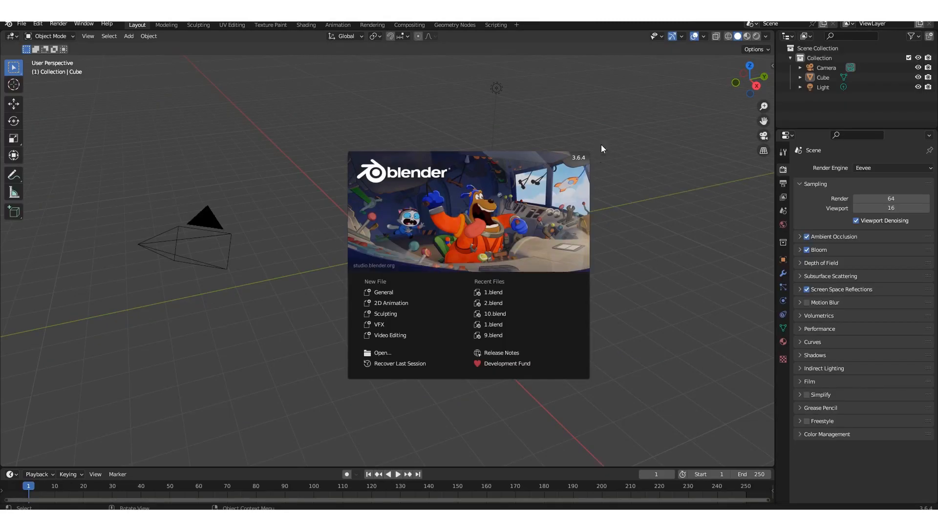
Step: Dismiss the splash screen, start the Shortcut VUr key display docked at Center, and hide the sidebar
{"action": "left_click", "coordinate": [639, 242]}
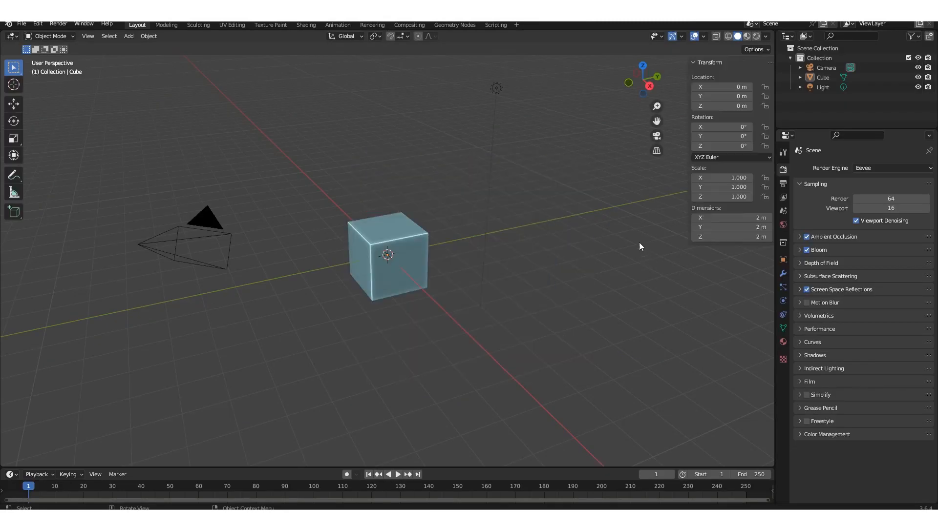
{"action": "left_click", "coordinate": [715, 76]}
{"action": "left_click", "coordinate": [724, 92]}
{"action": "left_click", "coordinate": [726, 124]}
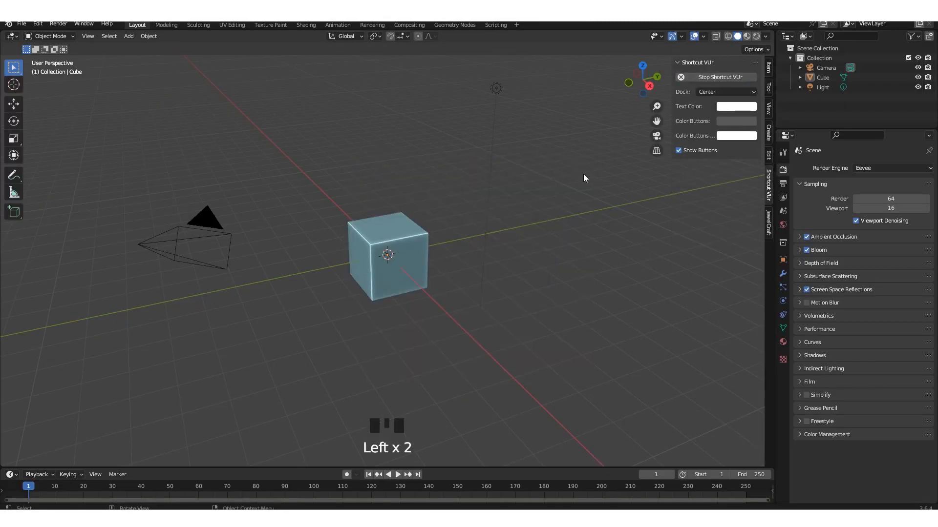
{"action": "key", "text": "n"}
{"action": "middle_click_drag", "start_coordinate": [583, 174], "coordinate": [254, 64]}
{"action": "middle_click_drag", "start_coordinate": [506, 234], "coordinate": [506, 236]}
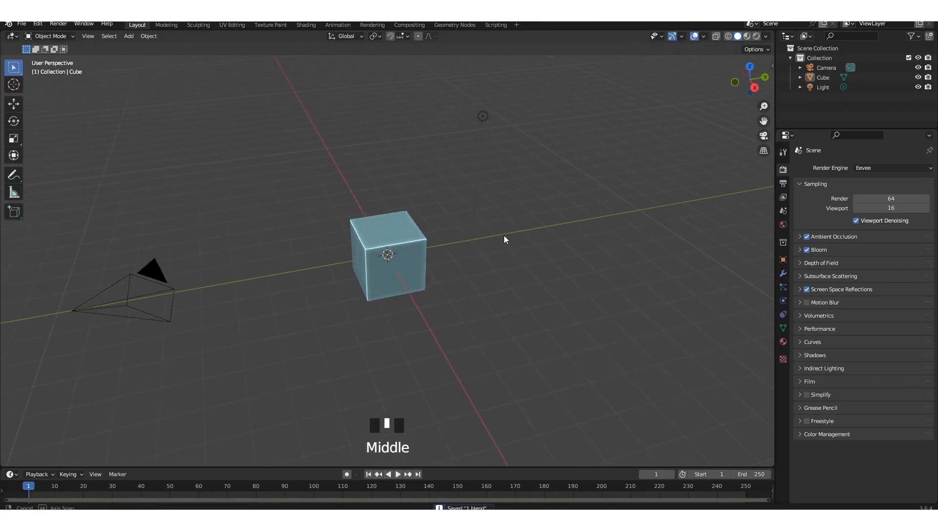
{"action": "key", "text": "n"}
{"action": "key", "text": "n"}
{"action": "middle_click_drag", "start_coordinate": [643, 278], "coordinate": [488, 212]}
Step: Delete all default scene objects and add a torus mesh at the origin
{"action": "key", "text": "a"}
{"action": "key", "text": "x"}
{"action": "left_click", "coordinate": [547, 247]}
{"action": "key", "text": "shift+a"}
{"action": "mouse_move", "coordinate": [345, 163]}
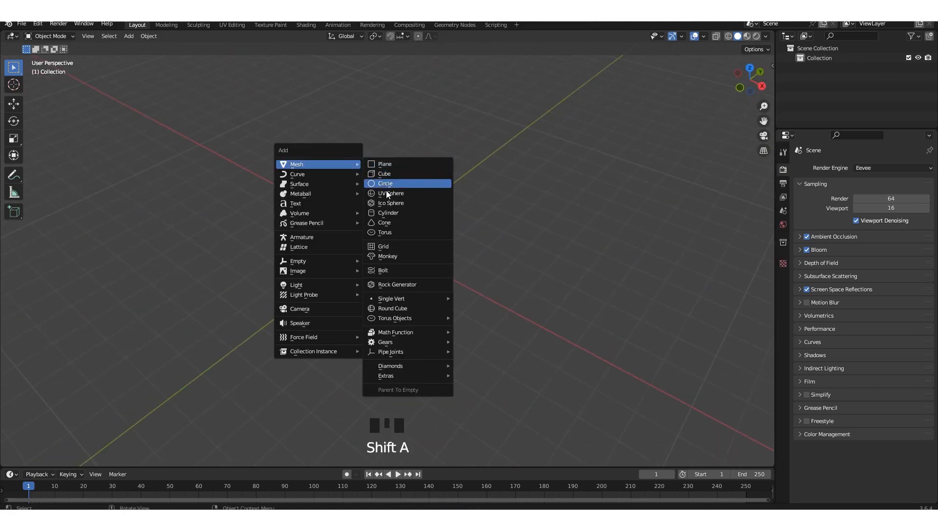
{"action": "left_click", "coordinate": [386, 233]}
{"action": "scroll", "coordinate": [386, 235], "scroll_direction": "up", "scroll_amount": 4}
{"action": "left_click", "coordinate": [54, 460]}
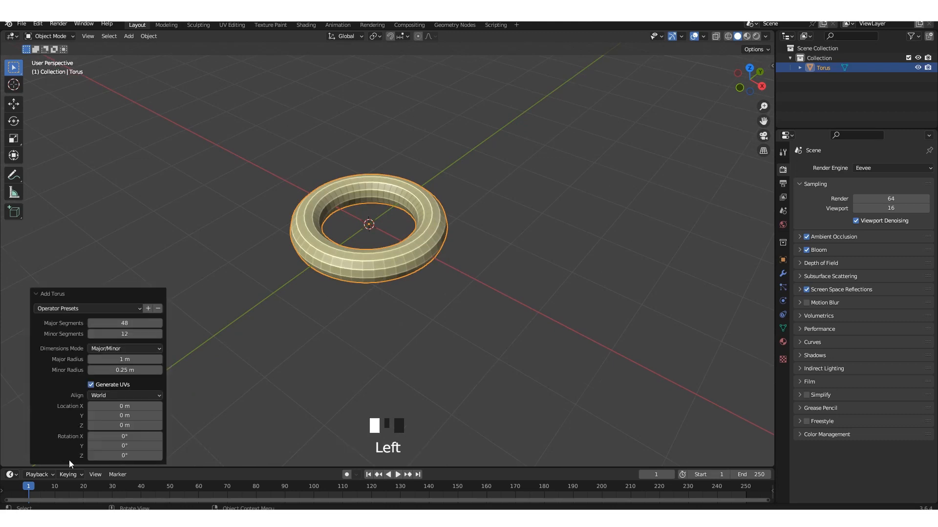
Step: Set the torus's minor segments to 4 for a diamond-shaped cross-section
{"action": "scroll", "coordinate": [293, 244], "scroll_direction": "up", "scroll_amount": 3}
{"action": "left_click_drag", "start_coordinate": [132, 333], "coordinate": [97, 334]}
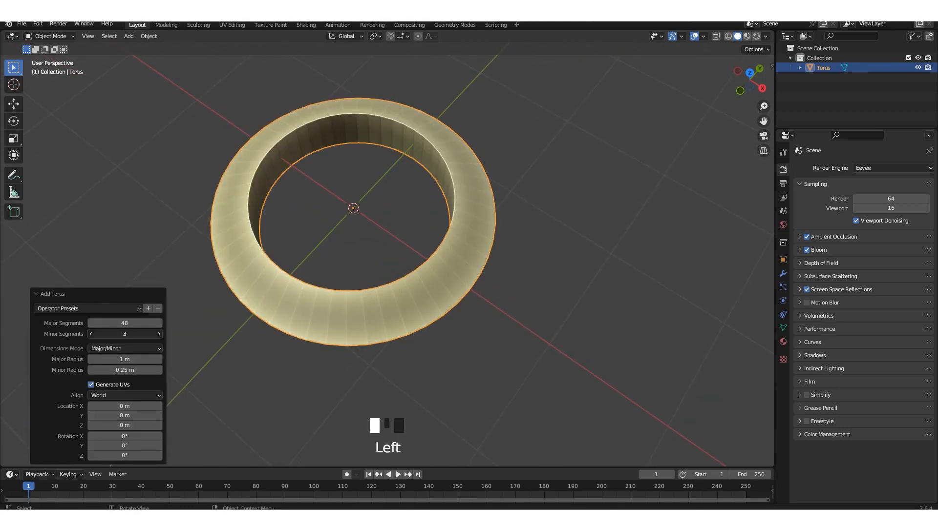
{"action": "middle_click_drag", "start_coordinate": [561, 251], "coordinate": [520, 201]}
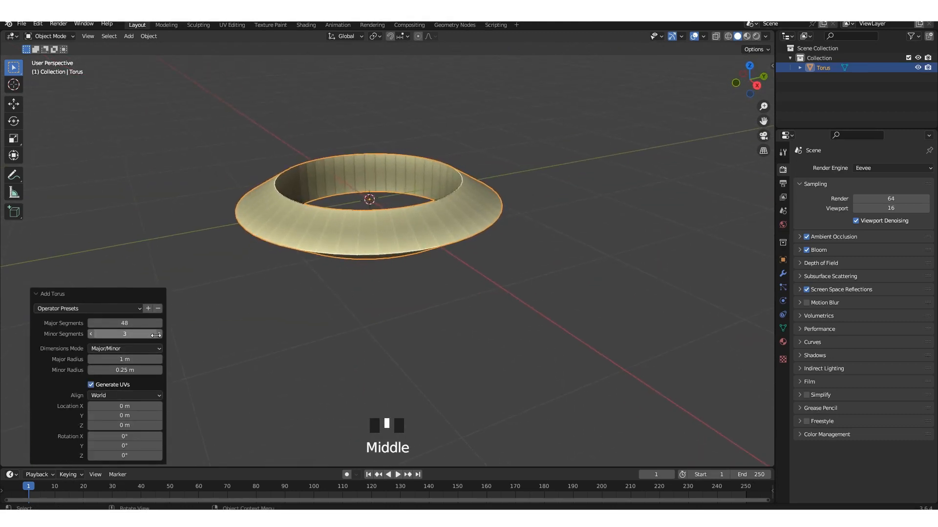
{"action": "left_click", "coordinate": [155, 335]}
{"action": "mouse_move", "coordinate": [438, 213]}
{"action": "middle_mouse_down"}
{"action": "mouse_move", "coordinate": [479, 210]}
{"action": "mouse_move", "coordinate": [476, 190]}
{"action": "mouse_move", "coordinate": [490, 198]}
{"action": "mouse_move", "coordinate": [503, 241]}
{"action": "mouse_move", "coordinate": [537, 234]}
{"action": "mouse_move", "coordinate": [521, 248]}
{"action": "middle_mouse_up"}
{"action": "left_click", "coordinate": [159, 335]}
{"action": "left_click", "coordinate": [91, 334]}
Step: Apply smooth shading to the torus
{"action": "left_click", "coordinate": [489, 198]}
{"action": "right_click", "coordinate": [489, 197]}
{"action": "left_click", "coordinate": [489, 198]}
{"action": "right_click", "coordinate": [500, 210]}
{"action": "left_click", "coordinate": [499, 218]}
Step: Fatten the whole torus mesh by about 0.093 m and scale it up
{"action": "key", "text": "Tab"}
{"action": "scroll", "coordinate": [499, 218], "scroll_direction": "up", "scroll_amount": 2}
{"action": "key", "text": "alt+s"}
{"action": "left_click", "coordinate": [505, 317]}
{"action": "scroll", "coordinate": [504, 312], "scroll_direction": "down", "scroll_amount": 3}
{"action": "key", "text": "s"}
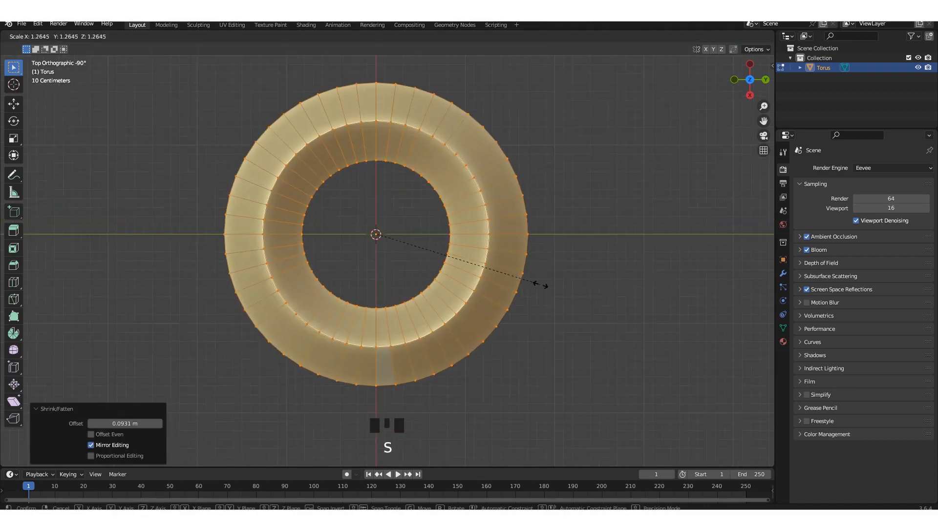
{"action": "left_click", "coordinate": [632, 276]}
{"action": "scroll", "coordinate": [528, 260], "scroll_direction": "down", "scroll_amount": 6}
{"action": "key", "text": "s"}
{"action": "left_click", "coordinate": [540, 235]}
{"action": "key", "text": "Tab"}
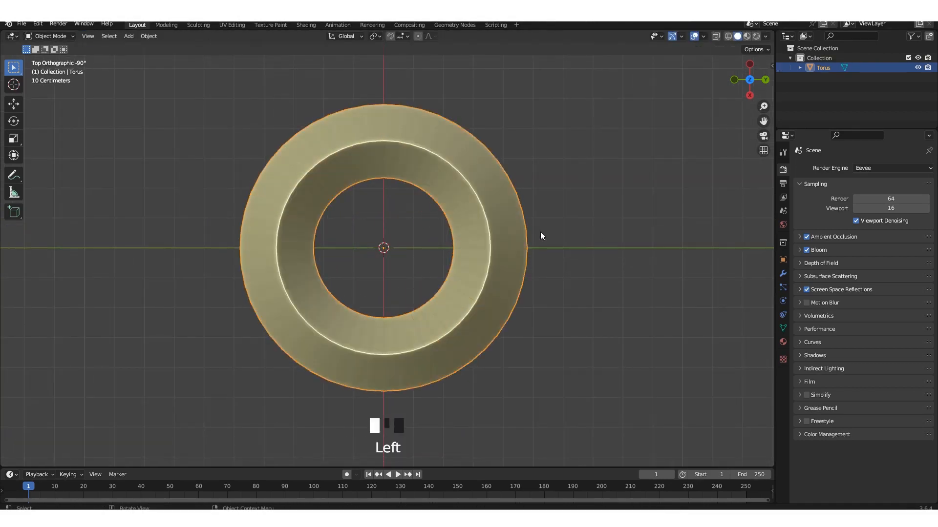
Step: Duplicate the torus mesh and rotate the copy 90° in the front view, plus 90° in the top view
{"action": "key", "text": "Tab"}
{"action": "key", "text": "a"}
{"action": "middle_click_drag", "start_coordinate": [536, 239], "coordinate": [570, 218], "text": "alt"}
{"action": "key", "text": "shift+d"}
{"action": "type", "text": "r90"}
{"action": "key", "text": "KP_Enter"}
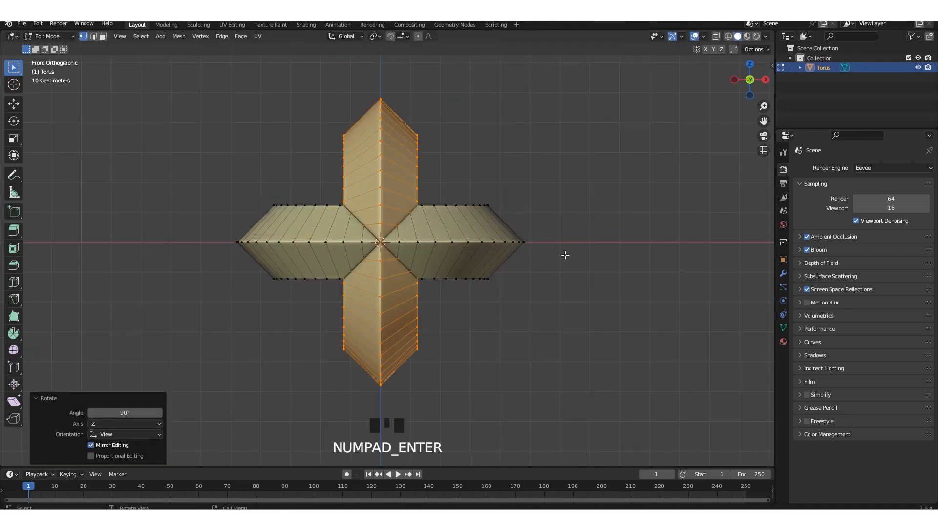
{"action": "middle_click_drag", "start_coordinate": [565, 255], "coordinate": [530, 236], "text": "alt"}
{"action": "scroll", "coordinate": [530, 235], "scroll_direction": "up", "scroll_amount": 2}
{"action": "type", "text": "r90"}
{"action": "key", "text": "Return"}
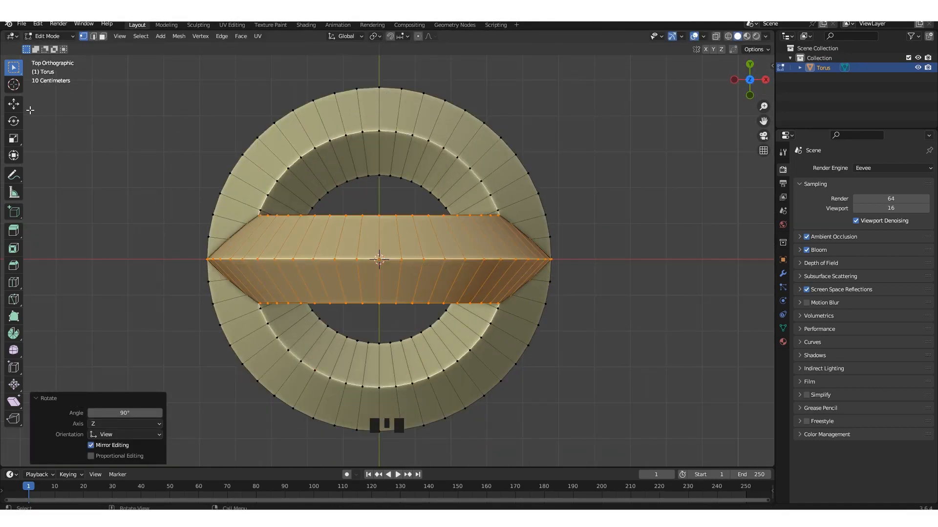
Step: Move the copied ring about 3.43 m along X onto the large ring's band and scale it to wrap around it
{"action": "left_click", "coordinate": [465, 268]}
{"action": "left_click_drag", "start_coordinate": [383, 259], "coordinate": [506, 262]}
{"action": "scroll", "coordinate": [593, 293], "scroll_direction": "up", "scroll_amount": 2}
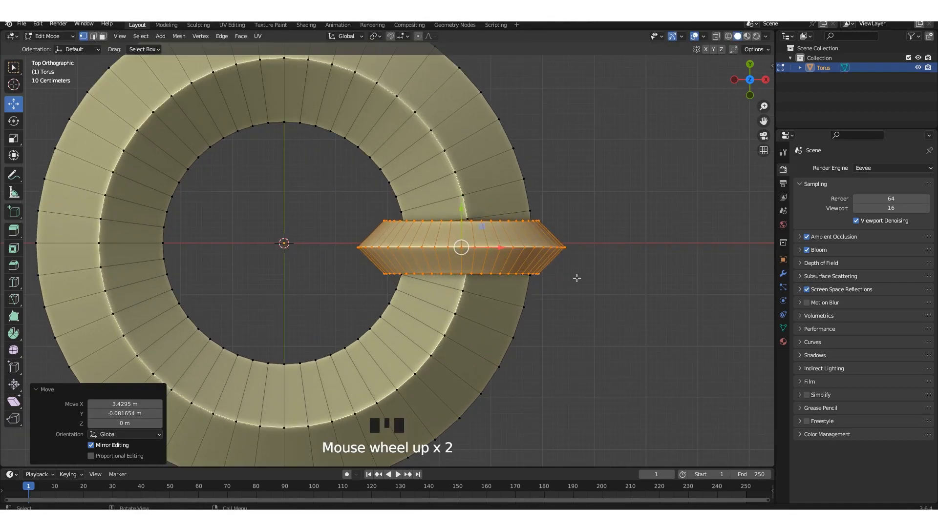
{"action": "middle_click_drag", "start_coordinate": [621, 278], "coordinate": [612, 244], "text": "alt"}
{"action": "middle_click_drag", "start_coordinate": [473, 241], "coordinate": [465, 241], "text": "shift"}
{"action": "scroll", "coordinate": [464, 241], "scroll_direction": "up", "scroll_amount": 1}
{"action": "key", "text": "s"}
{"action": "left_click", "coordinate": [550, 269]}
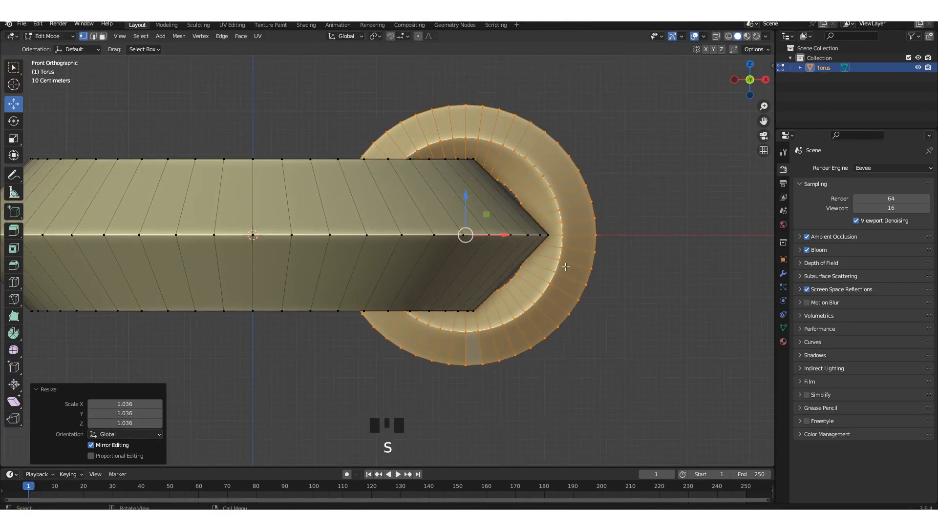
{"action": "middle_click_drag", "start_coordinate": [564, 266], "coordinate": [527, 261], "text": "alt"}
{"action": "middle_click_drag", "start_coordinate": [525, 239], "coordinate": [519, 261], "text": "alt"}
Step: Apply the torus object's transforms in Object Mode
{"action": "key", "text": "Tab"}
{"action": "scroll", "coordinate": [557, 267], "scroll_direction": "down", "scroll_amount": 4}
{"action": "key", "text": "Tab"}
{"action": "key", "text": "ctrl+a"}
{"action": "middle_click_drag", "start_coordinate": [417, 210], "coordinate": [454, 220], "text": "alt"}
{"action": "key", "text": "Tab"}
{"action": "key", "text": "ctrl+a"}
{"action": "left_click", "coordinate": [552, 276]}
Step: Select only the small ring, move it about 0.074 m along Y to align it with the X axis, and save the file
{"action": "key", "text": "Tab"}
{"action": "key", "text": "a"}
{"action": "key", "text": "alt+a"}
{"action": "key", "text": "l"}
{"action": "middle_click_drag", "start_coordinate": [430, 200], "coordinate": [422, 231], "text": "alt"}
{"action": "scroll", "coordinate": [422, 231], "scroll_direction": "up", "scroll_amount": 2}
{"action": "left_click_drag", "start_coordinate": [459, 289], "coordinate": [466, 291]}
{"action": "scroll", "coordinate": [586, 339], "scroll_direction": "down", "scroll_amount": 3}
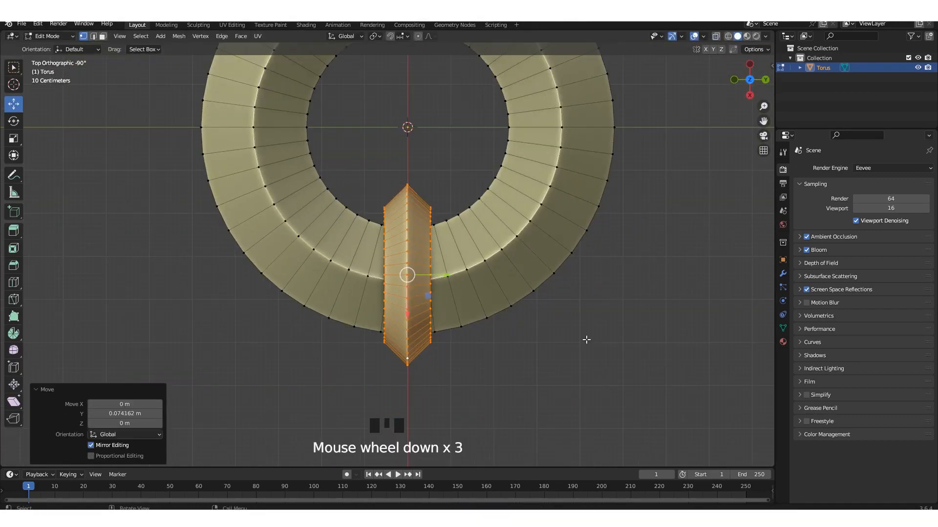
{"action": "left_click", "coordinate": [635, 327]}
{"action": "key", "text": "Tab"}
{"action": "middle_click_drag", "start_coordinate": [613, 314], "coordinate": [520, 168]}
{"action": "key", "text": "ctrl+s"}
Step: Bevel the large ring's inner edge loop by about 0.867 m with one segment
{"action": "key", "text": "Tab"}
{"action": "middle_click_drag", "start_coordinate": [520, 168], "coordinate": [576, 259], "text": "shift"}
{"action": "middle_click_drag", "start_coordinate": [576, 259], "coordinate": [566, 229], "text": "shift"}
{"action": "key", "text": "2"}
{"action": "left_click", "coordinate": [584, 211]}
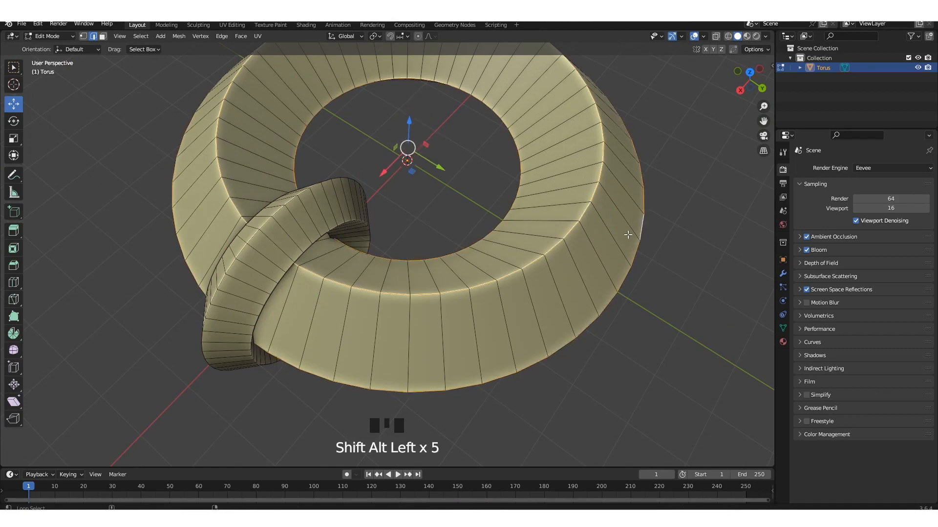
{"action": "key", "text": "alt+z"}
{"action": "middle_click_drag", "start_coordinate": [628, 235], "coordinate": [502, 198]}
{"action": "key", "text": "alt+z"}
{"action": "key", "text": "alt+z"}
{"action": "key", "text": "alt+z"}
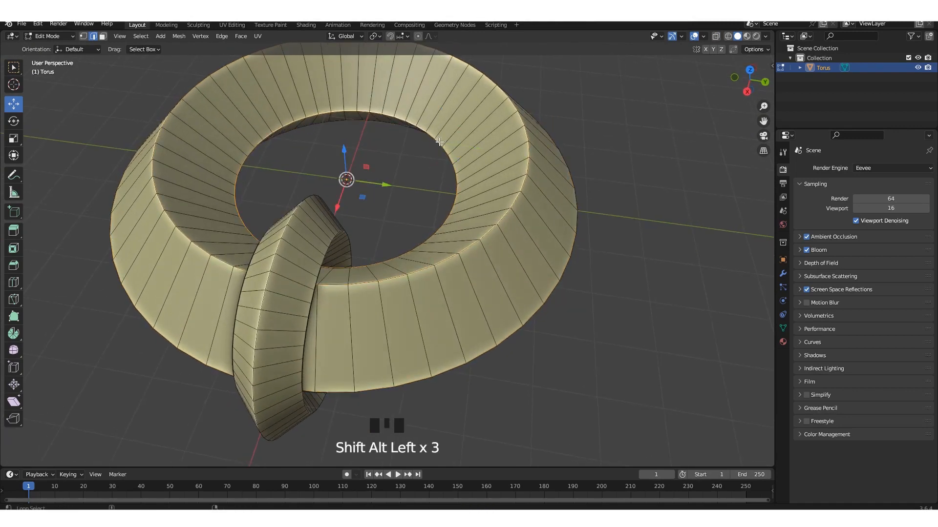
{"action": "left_click", "coordinate": [613, 189]}
{"action": "middle_click_drag", "start_coordinate": [613, 189], "coordinate": [569, 224], "text": "alt"}
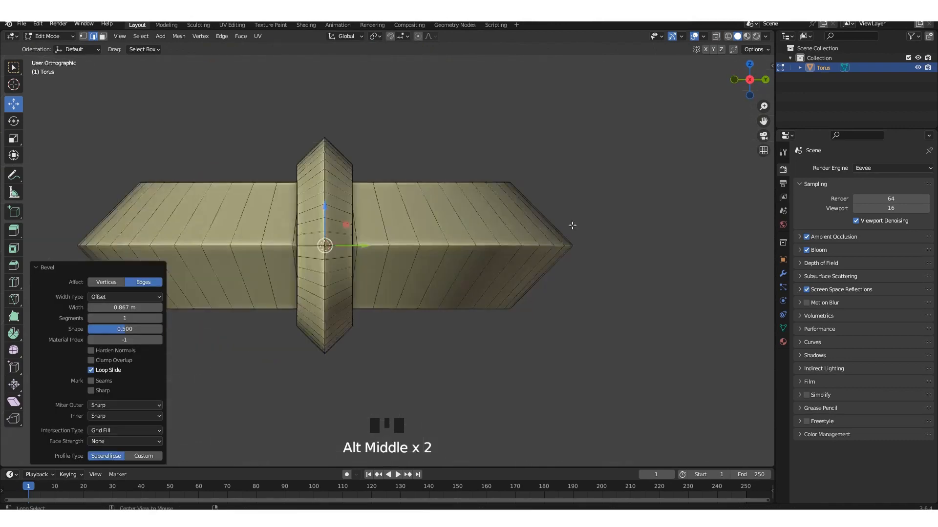
Step: Scale the large ring's bevelled inner band along Z by about 1.77 and save the file
{"action": "key", "text": "s"}
{"action": "key", "text": "z"}
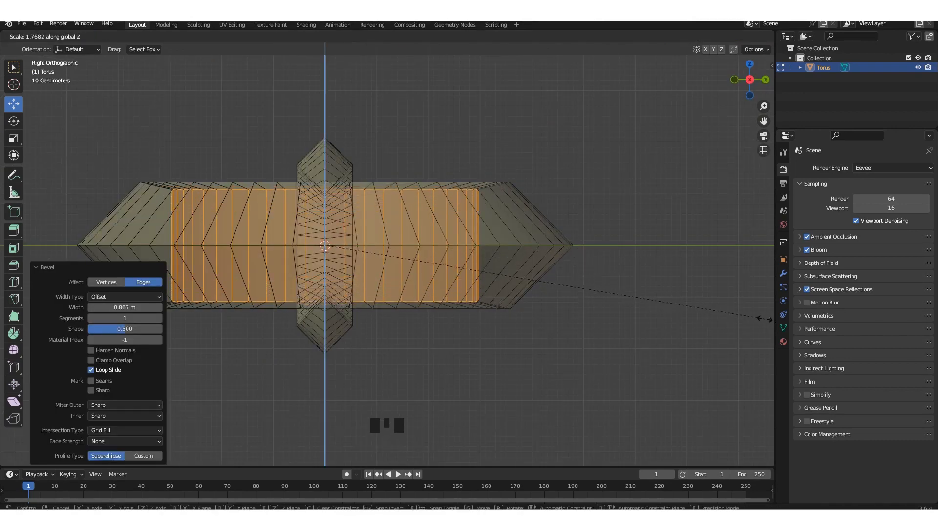
{"action": "left_click", "coordinate": [764, 318]}
{"action": "middle_click_drag", "start_coordinate": [644, 238], "coordinate": [628, 291]}
{"action": "key", "text": "alt+z"}
{"action": "key", "text": "Tab"}
{"action": "scroll", "coordinate": [631, 224], "scroll_direction": "down", "scroll_amount": 1}
{"action": "middle_click_drag", "start_coordinate": [631, 225], "coordinate": [605, 254], "text": "alt"}
{"action": "scroll", "coordinate": [555, 216], "scroll_direction": "down", "scroll_amount": 2}
{"action": "key", "text": "ctrl+s"}
{"action": "middle_click_drag", "start_coordinate": [488, 180], "coordinate": [516, 242], "text": "shift"}
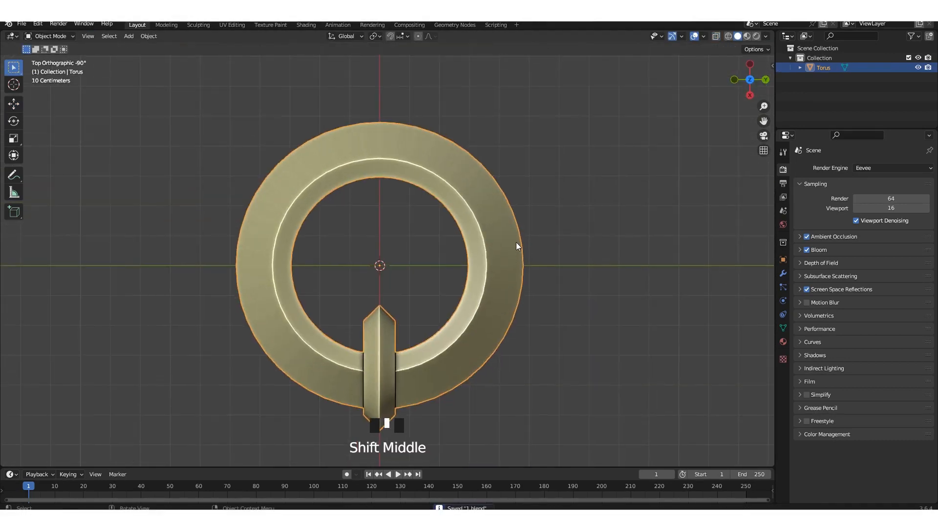
Step: Select the large ring's outer edge loop and scale it by about 1.118
{"action": "key", "text": "Tab"}
{"action": "left_click", "coordinate": [516, 217]}
{"action": "key", "text": "s"}
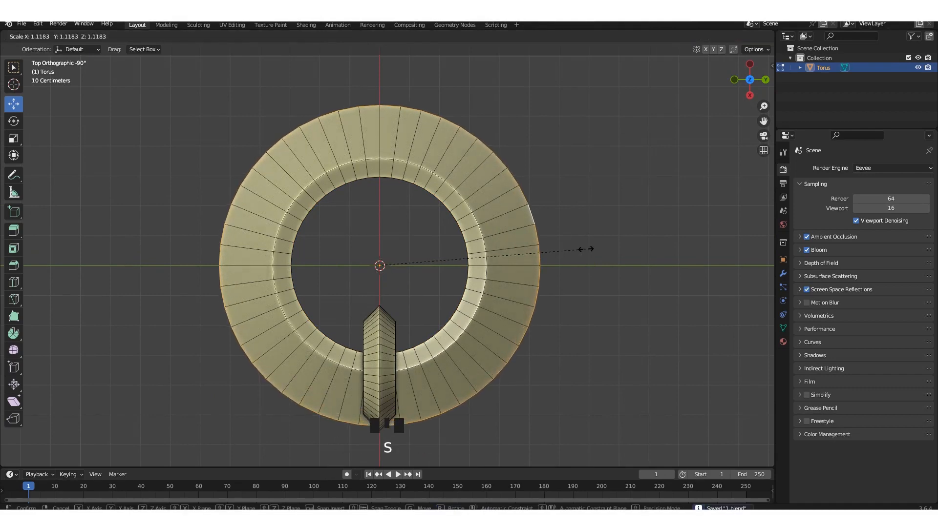
{"action": "left_click", "coordinate": [586, 249]}
{"action": "mouse_move", "coordinate": [582, 254]}
{"action": "middle_mouse_down", "text": "alt"}
{"action": "mouse_move", "coordinate": [559, 232]}
{"action": "mouse_move", "coordinate": [573, 258]}
{"action": "middle_mouse_up", "text": "alt"}
{"action": "key", "text": "Tab"}
Step: Scale the large ring's outer edge loop back down slightly
{"action": "key", "text": "Tab"}
{"action": "scroll", "coordinate": [586, 257], "scroll_direction": "up", "scroll_amount": 1}
{"action": "key", "text": "s"}
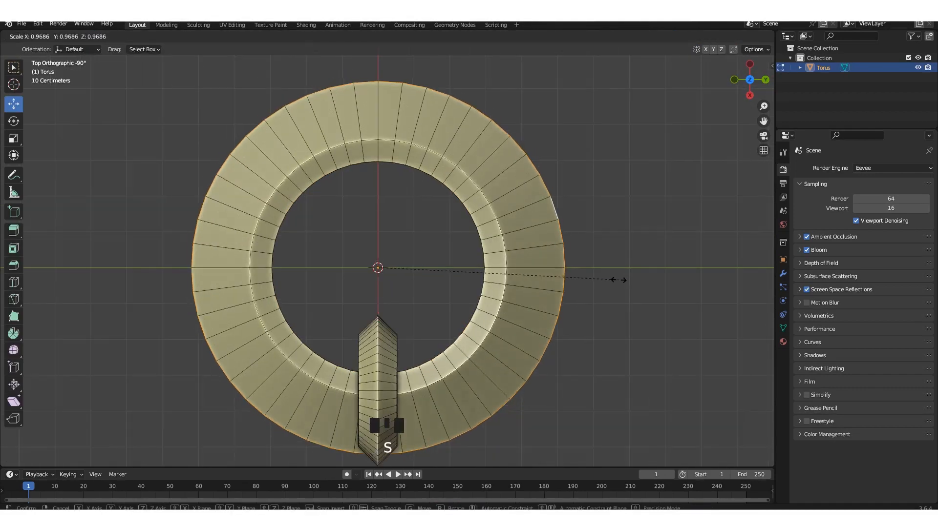
{"action": "left_click", "coordinate": [613, 280]}
{"action": "key", "text": "Tab"}
{"action": "right_click", "coordinate": [508, 227]}
{"action": "mouse_move", "coordinate": [515, 254]}
{"action": "left_click", "coordinate": [552, 263]}
Step: Scale the large ring's inner edge loops outward to widen the opening and save the file
{"action": "key", "text": "Tab"}
{"action": "middle_click_drag", "start_coordinate": [440, 276], "coordinate": [547, 210]}
{"action": "left_click", "coordinate": [450, 212], "text": "alt"}
{"action": "middle_click_drag", "start_coordinate": [547, 210], "coordinate": [581, 254], "text": "alt"}
{"action": "key", "text": "ctrl+s"}
{"action": "key", "text": "s"}
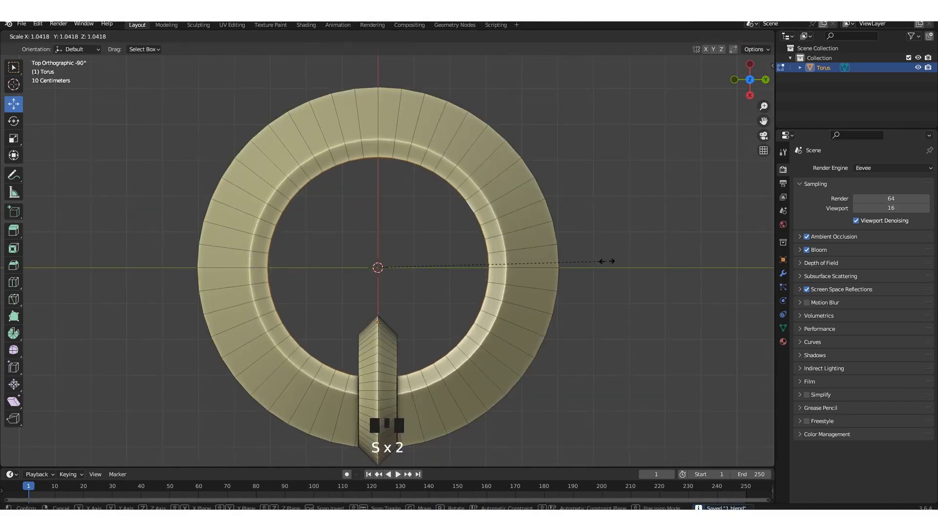
{"action": "left_click", "coordinate": [649, 249]}
{"action": "key", "text": "alt+z"}
{"action": "middle_click_drag", "start_coordinate": [649, 249], "coordinate": [562, 233], "text": "alt"}
{"action": "key", "text": "alt+z"}
{"action": "left_click", "coordinate": [624, 247]}
{"action": "key", "text": "ctrl+s"}
{"action": "left_click", "coordinate": [563, 234]}
{"action": "key", "text": "Tab"}
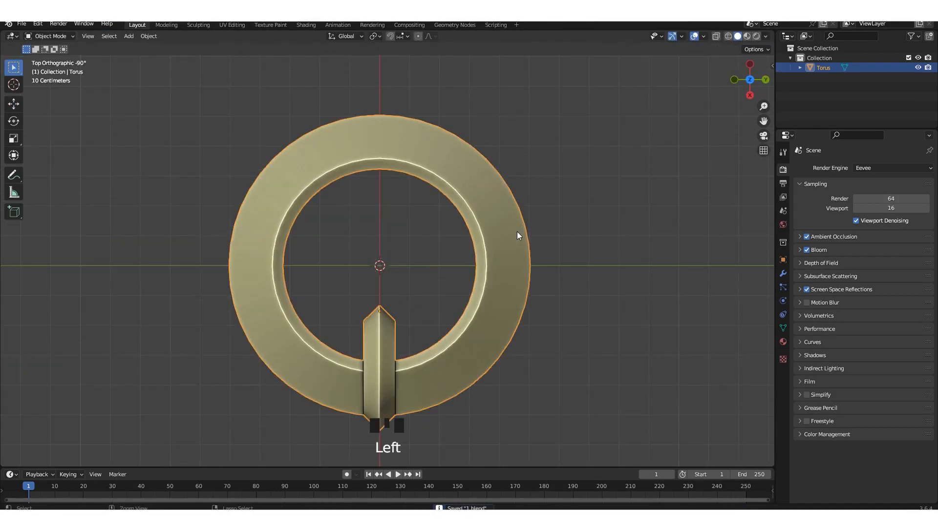
Step: Select the large ring's sharp edge loops and bevel them narrowly
{"action": "key", "text": "Tab"}
{"action": "middle_click_drag", "start_coordinate": [492, 221], "coordinate": [505, 193]}
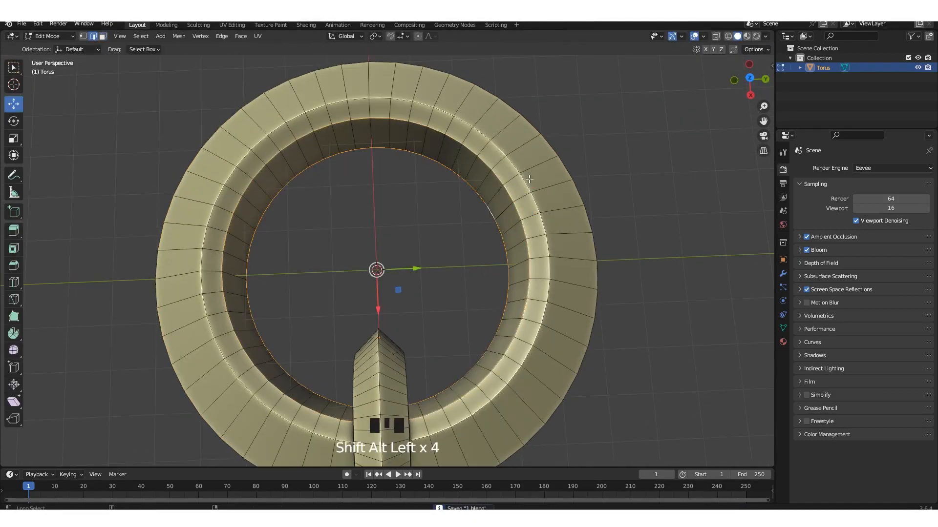
{"action": "middle_click_drag", "start_coordinate": [598, 266], "coordinate": [554, 218]}
{"action": "scroll", "coordinate": [544, 209], "scroll_direction": "up", "scroll_amount": 3}
{"action": "scroll", "coordinate": [544, 209], "scroll_direction": "down", "scroll_amount": 2}
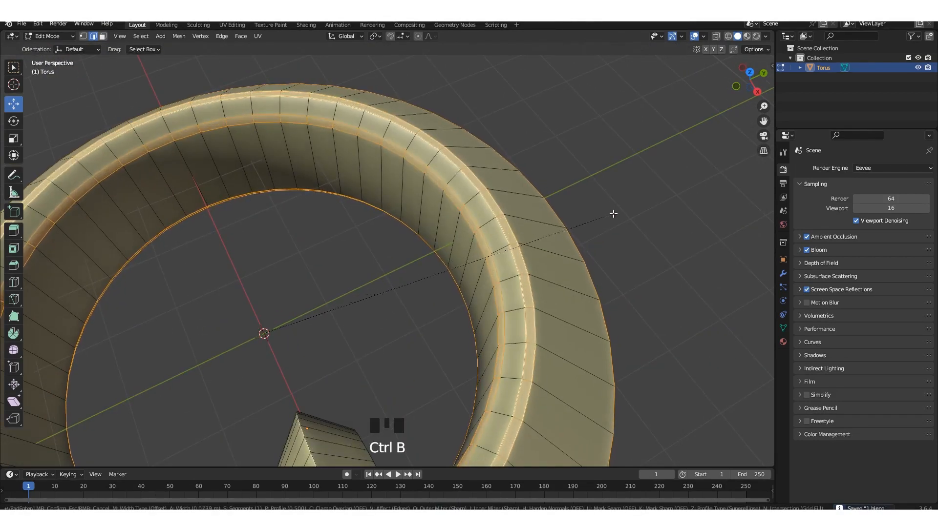
{"action": "left_click", "coordinate": [596, 218]}
Step: Add a level 2 Subdivision Surface modifier to the torus object
{"action": "key", "text": "Tab"}
{"action": "key", "text": "ctrl+2"}
{"action": "scroll", "coordinate": [613, 236], "scroll_direction": "down", "scroll_amount": 4}
{"action": "middle_click_drag", "start_coordinate": [612, 236], "coordinate": [529, 264], "text": "alt"}
{"action": "left_click", "coordinate": [561, 234]}
{"action": "scroll", "coordinate": [528, 231], "scroll_direction": "up", "scroll_amount": 2}
{"action": "key", "text": "Tab"}
{"action": "left_click", "coordinate": [416, 305]}
{"action": "key", "text": "l"}
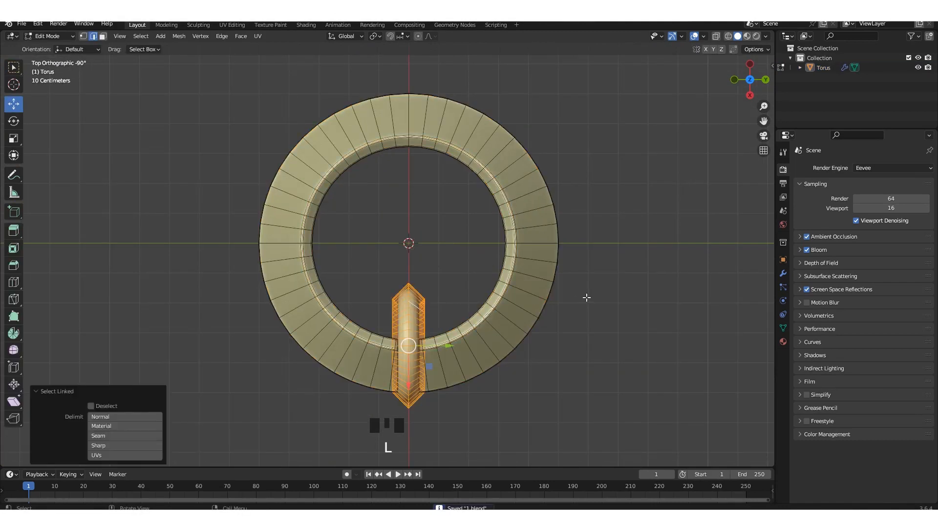
{"action": "key", "text": "x"}
{"action": "key", "text": "Escape"}
{"action": "key", "text": "Tab"}
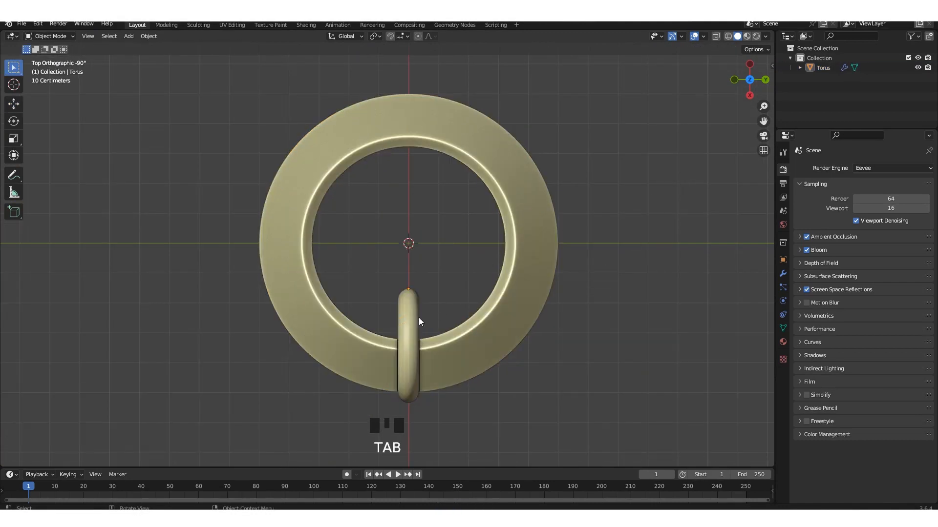
Step: Separate the linked geometry of the small clasp ring into its own object and save the file
{"action": "key", "text": "Tab"}
{"action": "key", "text": "l"}
{"action": "key", "text": "p"}
{"action": "left_click", "coordinate": [629, 307]}
{"action": "key", "text": "Tab"}
{"action": "key", "text": "ctrl+s"}
{"action": "left_click", "coordinate": [412, 315]}
{"action": "right_click", "coordinate": [412, 315]}
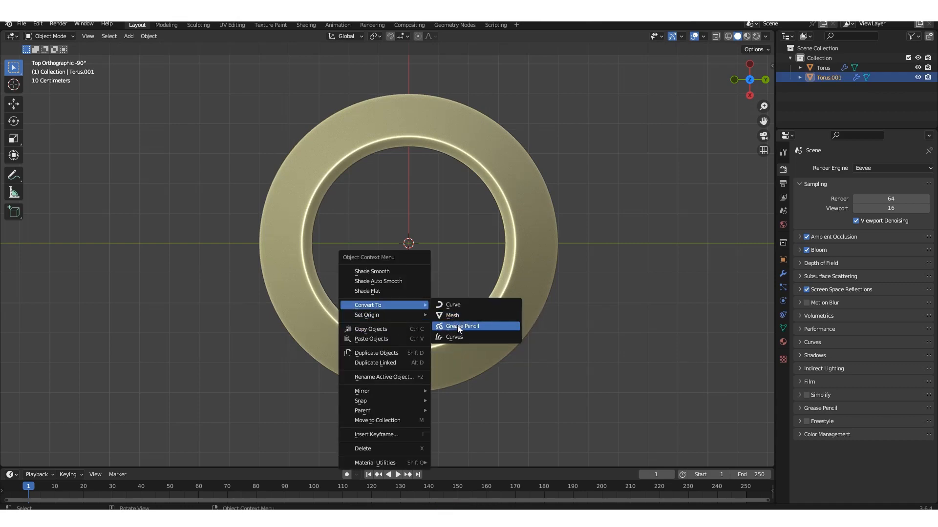
{"action": "left_click", "coordinate": [457, 327]}
{"action": "key", "text": "ctrl+z"}
Step: Apply the separated clasp ring's transforms and remove its Subdivision modifier
{"action": "middle_click_drag", "start_coordinate": [463, 285], "coordinate": [453, 230], "text": "shift"}
{"action": "left_click", "coordinate": [405, 252]}
{"action": "key", "text": "ctrl+a"}
{"action": "left_click", "coordinate": [405, 252]}
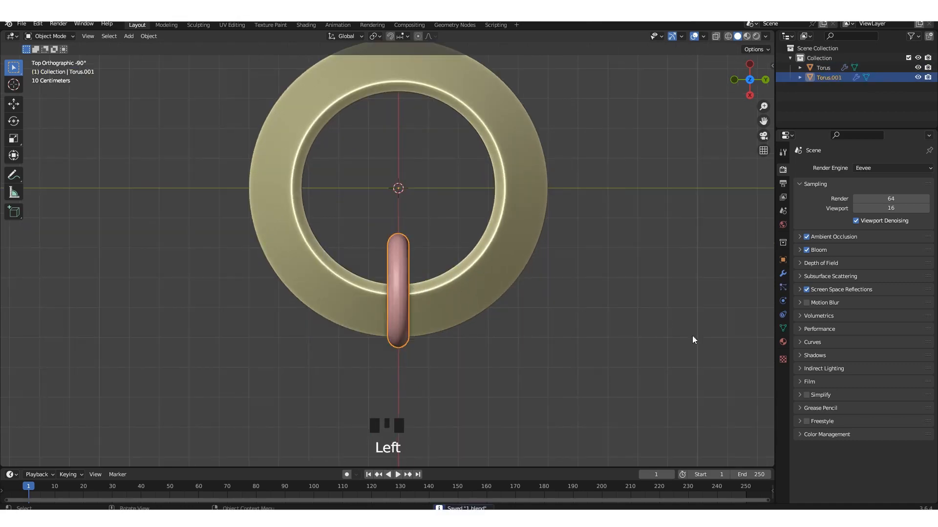
{"action": "left_click", "coordinate": [782, 328]}
{"action": "left_click", "coordinate": [782, 273]}
{"action": "left_click", "coordinate": [917, 186]}
{"action": "left_click", "coordinate": [409, 265]}
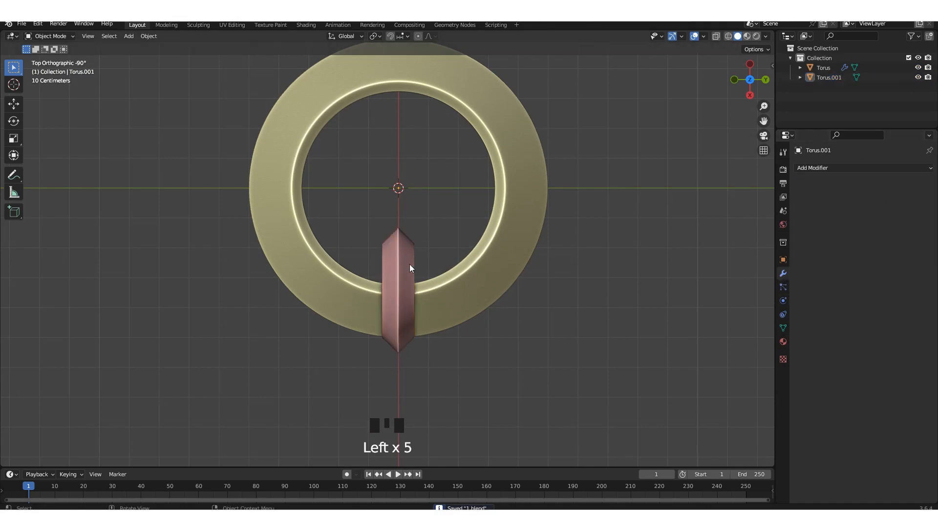
Step: Try to move the whole clasp ring mesh outward along the X axis by about 0.39 m
{"action": "left_click", "coordinate": [493, 259]}
{"action": "key", "text": "Tab"}
{"action": "key", "text": "alt+z"}
{"action": "key", "text": "Tab"}
{"action": "scroll", "coordinate": [410, 271], "scroll_direction": "up", "scroll_amount": 2}
{"action": "middle_click_drag", "start_coordinate": [411, 271], "coordinate": [444, 213], "text": "shift"}
{"action": "left_click", "coordinate": [444, 215]}
{"action": "key", "text": "alt+z"}
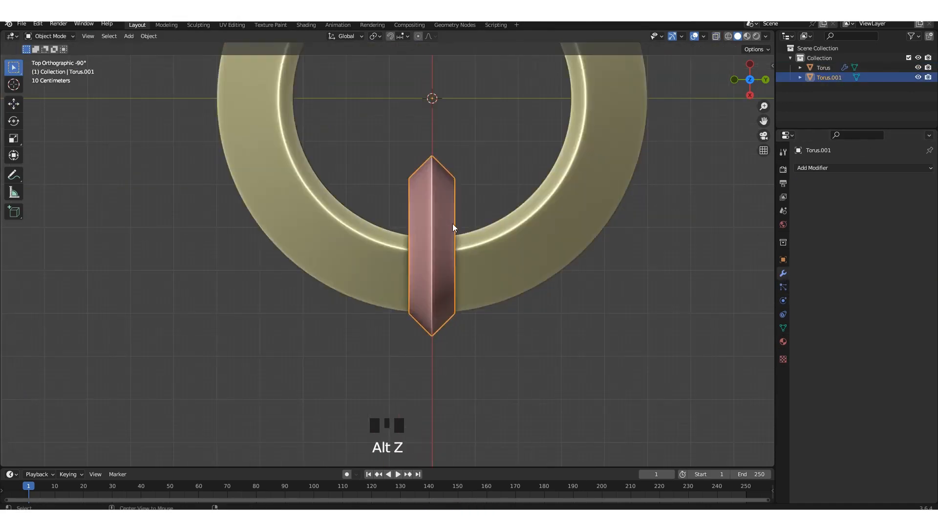
{"action": "key", "text": "KP_1"}
{"action": "key", "text": "Tab"}
{"action": "key", "text": "a"}
{"action": "scroll", "coordinate": [456, 234], "scroll_direction": "up", "scroll_amount": 2}
{"action": "left_click_drag", "start_coordinate": [415, 244], "coordinate": [457, 244]}
{"action": "key", "text": "alt+z"}
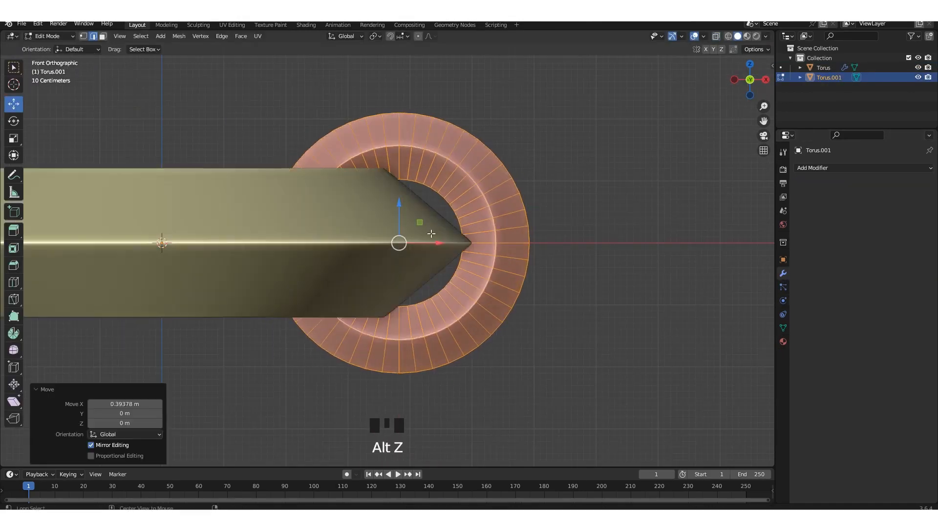
{"action": "middle_click_drag", "start_coordinate": [442, 239], "coordinate": [440, 199], "text": "alt"}
{"action": "key", "text": "ctrl+z"}
Step: Move the whole clasp ring mesh outward along the X axis around the large ring's outer edge
{"action": "left_click_drag", "start_coordinate": [414, 191], "coordinate": [442, 193]}
{"action": "middle_click_drag", "start_coordinate": [442, 193], "coordinate": [535, 196]}
{"action": "key", "text": "alt+z"}
{"action": "left_click_drag", "start_coordinate": [439, 243], "coordinate": [441, 244]}
{"action": "key", "text": "alt+z"}
Step: Bevel the clasp ring's innermost edge loop with two segments and a width of about 0.606 m
{"action": "middle_click_drag", "start_coordinate": [441, 242], "coordinate": [429, 210]}
{"action": "scroll", "coordinate": [411, 198], "scroll_direction": "up", "scroll_amount": 2}
{"action": "key", "text": "Tab"}
{"action": "key", "text": "Tab"}
{"action": "key", "text": "2"}
{"action": "key", "text": "ctrl+b"}
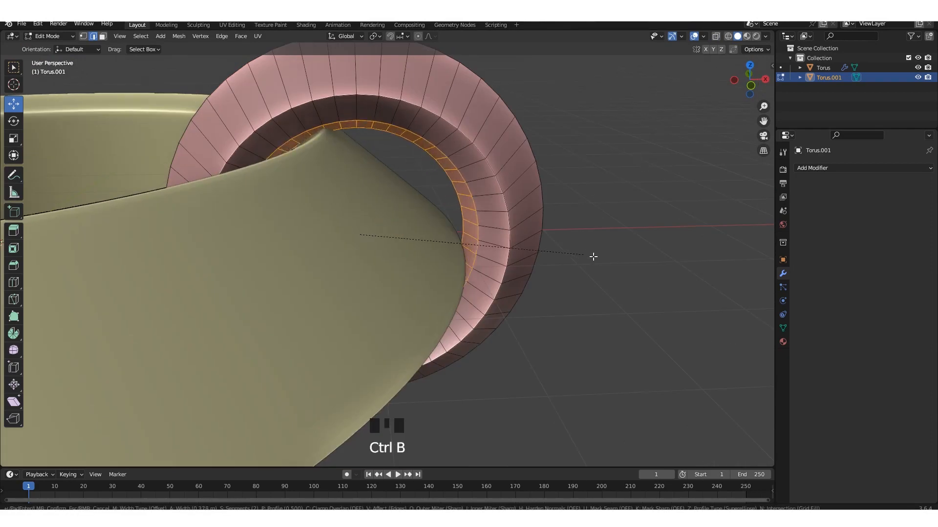
{"action": "left_click", "coordinate": [604, 258]}
Step: Scale the beveled inner loops of the clasp ring outward slightly and save the file
{"action": "middle_click_drag", "start_coordinate": [603, 258], "coordinate": [581, 244]}
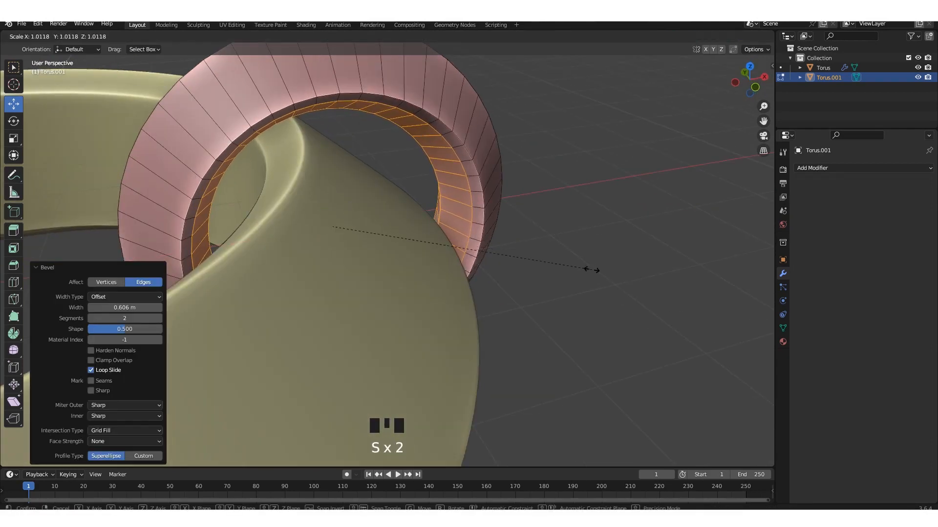
{"action": "left_click", "coordinate": [642, 306]}
{"action": "key", "text": "Tab"}
{"action": "mouse_move", "coordinate": [530, 178]}
{"action": "middle_mouse_down", "text": "alt"}
{"action": "mouse_move", "coordinate": [495, 180]}
{"action": "mouse_move", "coordinate": [527, 183]}
{"action": "middle_mouse_up", "text": "alt"}
{"action": "key", "text": "ctrl+s"}
Step: Scale the whole clasp ring mesh down to fit closer around the large ring and save the file
{"action": "key", "text": "Tab"}
{"action": "key", "text": "a"}
{"action": "middle_click_drag", "start_coordinate": [466, 196], "coordinate": [467, 170], "text": "shift"}
{"action": "key", "text": "s"}
{"action": "left_click", "coordinate": [509, 248]}
{"action": "scroll", "coordinate": [508, 246], "scroll_direction": "down", "scroll_amount": 2}
{"action": "middle_click_drag", "start_coordinate": [506, 215], "coordinate": [464, 191]}
{"action": "key", "text": "Tab"}
{"action": "left_click", "coordinate": [505, 221]}
{"action": "key", "text": "ctrl+s"}
Step: Select the clasp ring's sharp edge loops and bevel them narrowly with two segments
{"action": "scroll", "coordinate": [416, 196], "scroll_direction": "up", "scroll_amount": 3}
{"action": "key", "text": "Tab"}
{"action": "middle_click_drag", "start_coordinate": [464, 190], "coordinate": [439, 176], "text": "shift"}
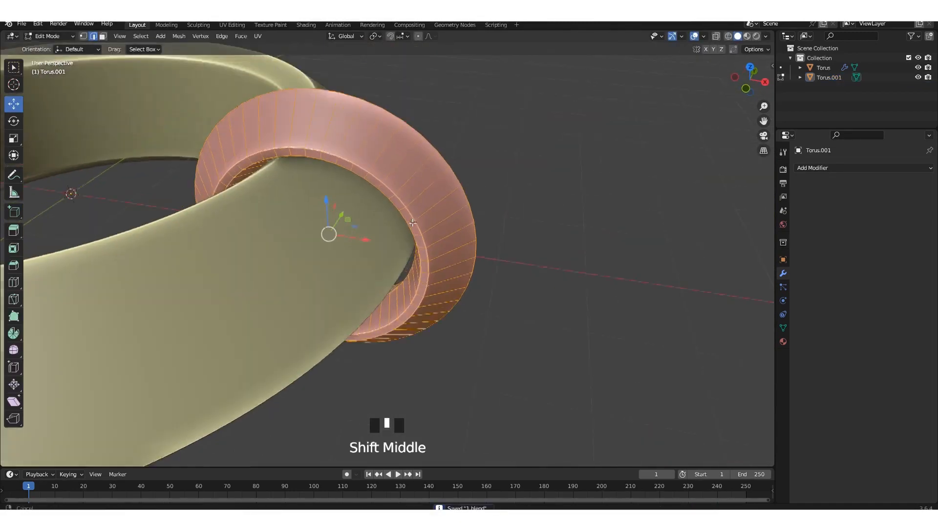
{"action": "key", "text": "2"}
{"action": "left_click", "coordinate": [494, 162], "text": "alt+shift"}
{"action": "middle_click_drag", "start_coordinate": [497, 165], "coordinate": [426, 207]}
{"action": "scroll", "coordinate": [409, 210], "scroll_direction": "up", "scroll_amount": 4}
{"action": "key", "text": "ctrl+b"}
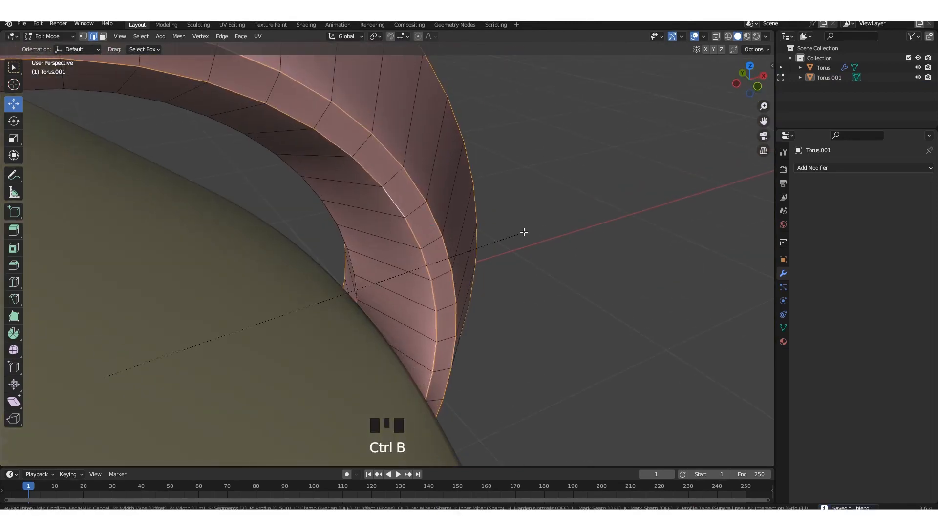
{"action": "left_click", "coordinate": [440, 207]}
Step: Add a level 1 Subdivision Surface modifier to the clasp ring
{"action": "scroll", "coordinate": [437, 206], "scroll_direction": "down", "scroll_amount": 2}
{"action": "key", "text": "Tab"}
{"action": "key", "text": "ctrl+1"}
{"action": "left_click", "coordinate": [489, 203]}
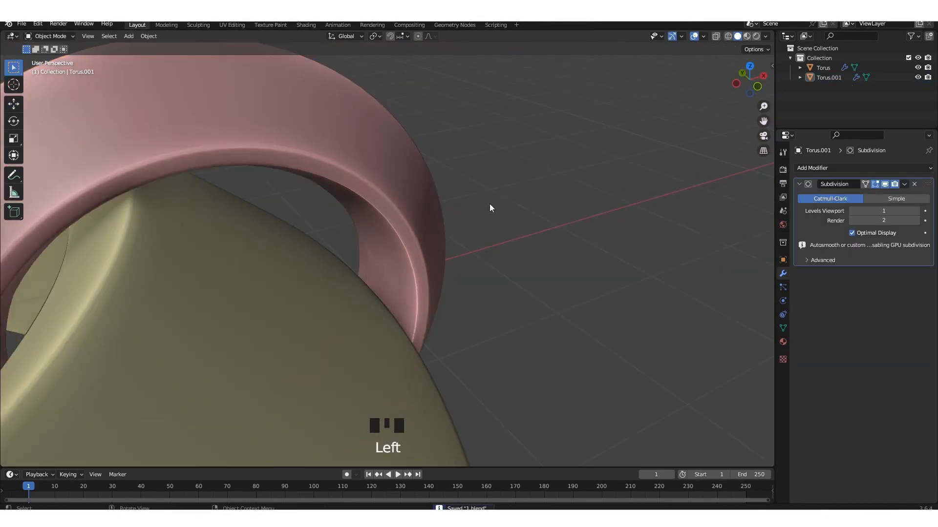
Step: Apply the location, rotation and scale of the clasp ring and save the file
{"action": "middle_click_drag", "start_coordinate": [489, 203], "coordinate": [423, 224], "text": "alt"}
{"action": "scroll", "coordinate": [423, 224], "scroll_direction": "down", "scroll_amount": 4}
{"action": "scroll", "coordinate": [423, 223], "scroll_direction": "down", "scroll_amount": 2}
{"action": "middle_click_drag", "start_coordinate": [390, 178], "coordinate": [400, 332], "text": "shift"}
{"action": "left_click", "coordinate": [389, 234]}
{"action": "key", "text": "ctrl+a"}
{"action": "left_click", "coordinate": [390, 235]}
{"action": "key", "text": "ctrl+s"}
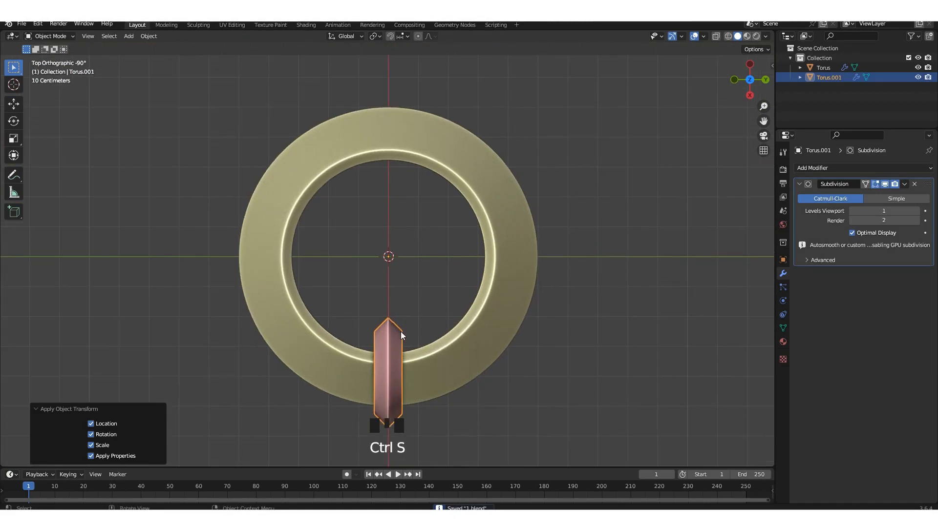
Step: Widen the clasp ring by scaling its mesh along the Y axis and save the file
{"action": "middle_click_drag", "start_coordinate": [449, 297], "coordinate": [465, 239], "text": "shift"}
{"action": "key", "text": "Tab"}
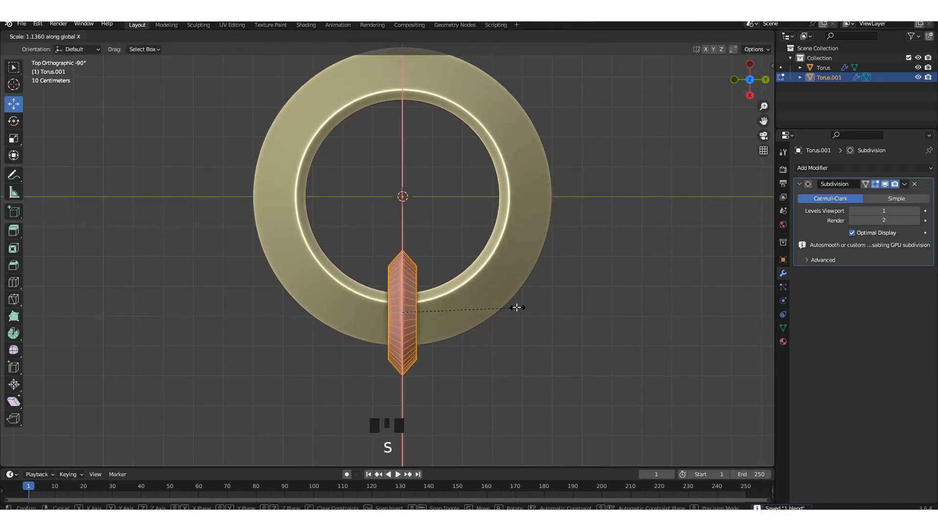
{"action": "left_click", "coordinate": [558, 302]}
{"action": "key", "text": "Tab"}
{"action": "left_click", "coordinate": [515, 284]}
{"action": "middle_click_drag", "start_coordinate": [493, 252], "coordinate": [483, 317], "text": "shift"}
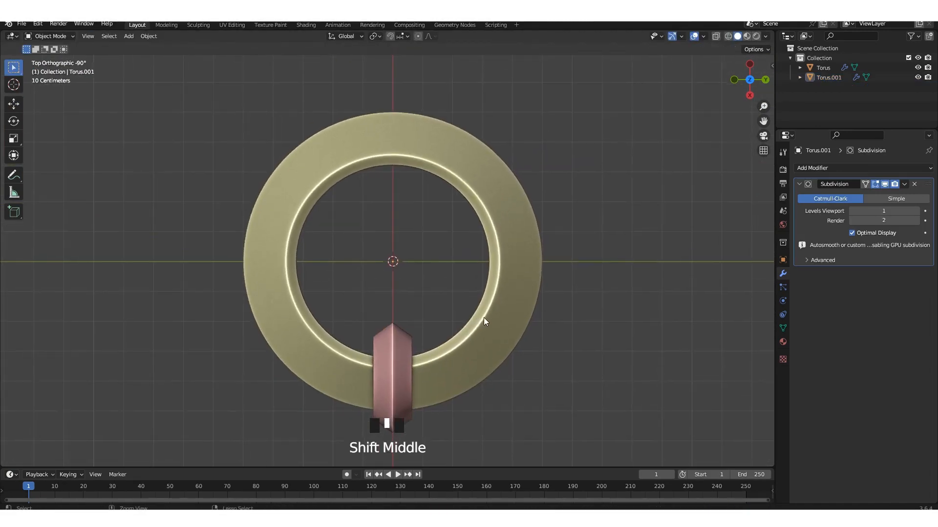
{"action": "key", "text": "ctrl+s"}
{"action": "left_click", "coordinate": [503, 292]}
{"action": "key", "text": "Tab"}
{"action": "middle_click_drag", "start_coordinate": [514, 257], "coordinate": [472, 255]}
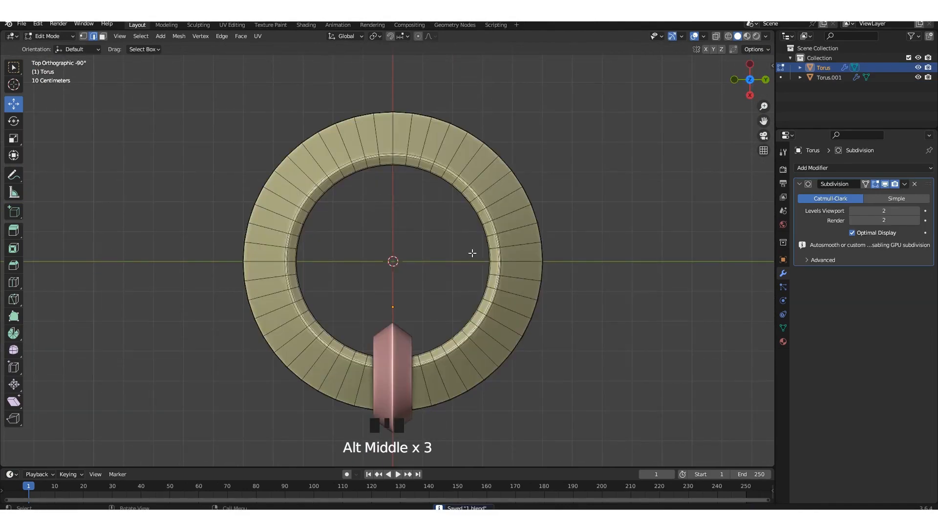
{"action": "key", "text": "Tab"}
Step: Save the file and set the transform pivot point to 3D Cursor
{"action": "key", "text": "ctrl+s"}
{"action": "left_click", "coordinate": [375, 37]}
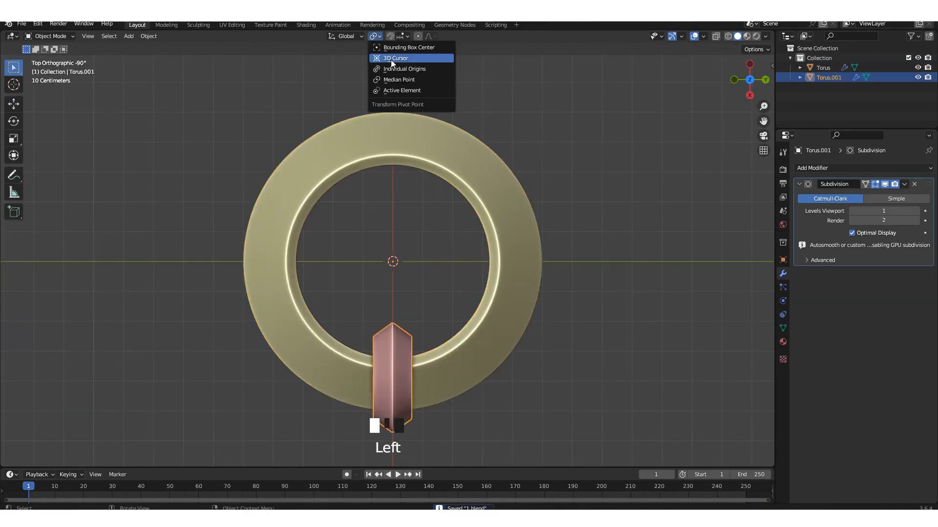
{"action": "left_click", "coordinate": [390, 57]}
{"action": "scroll", "coordinate": [385, 290], "scroll_direction": "up", "scroll_amount": 2}
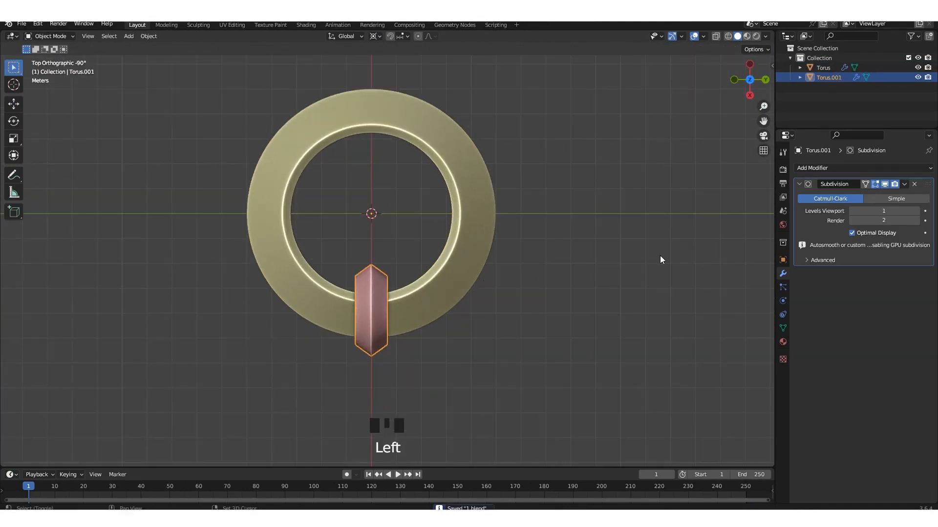
Step: Duplicate the clasp ring three times around the large ring in 90° rotations and save the file
{"action": "type", "text": "g"}
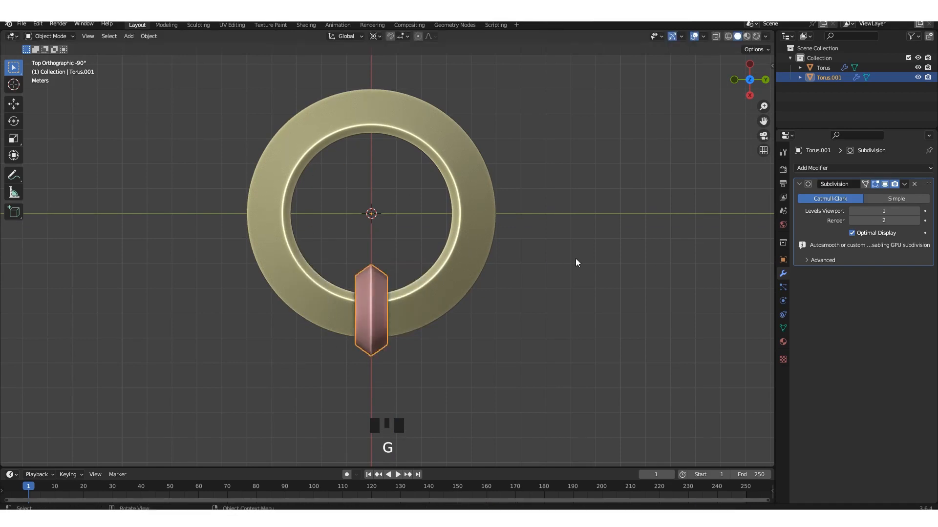
{"action": "type", "text": "90"}
{"action": "key", "text": "Return"}
{"action": "key", "text": "shift+r"}
{"action": "key", "text": "shift+r"}
{"action": "left_click", "coordinate": [556, 254]}
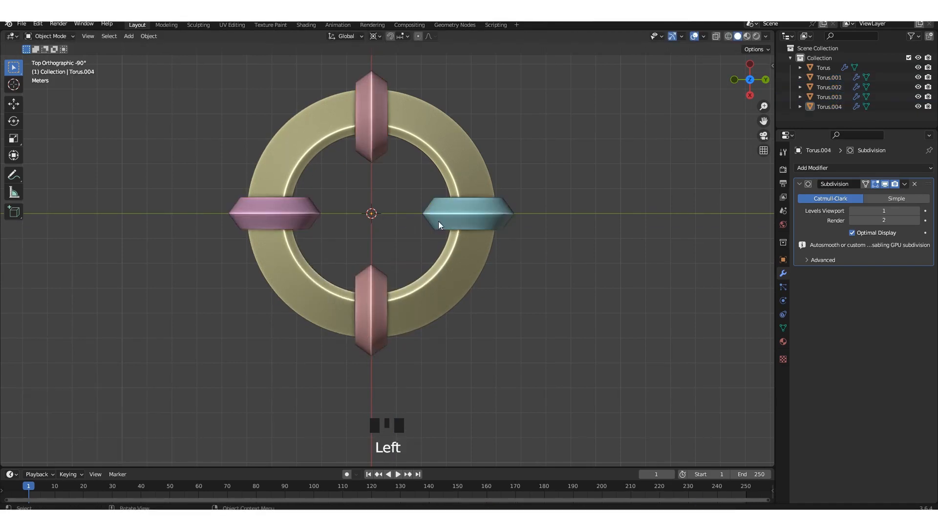
{"action": "middle_click_drag", "start_coordinate": [564, 257], "coordinate": [495, 237]}
{"action": "middle_click_drag", "start_coordinate": [469, 168], "coordinate": [479, 217], "text": "shift"}
{"action": "middle_click_drag", "start_coordinate": [457, 169], "coordinate": [415, 167], "text": "alt"}
{"action": "middle_click_drag", "start_coordinate": [363, 216], "coordinate": [363, 192], "text": "alt"}
{"action": "key", "text": "ctrl+s"}
Step: Add a torus at the large ring's center with 48 major segments, 1 m major and 0.25 m minor radius, increasing its minor segments
{"action": "key", "text": "shift+a"}
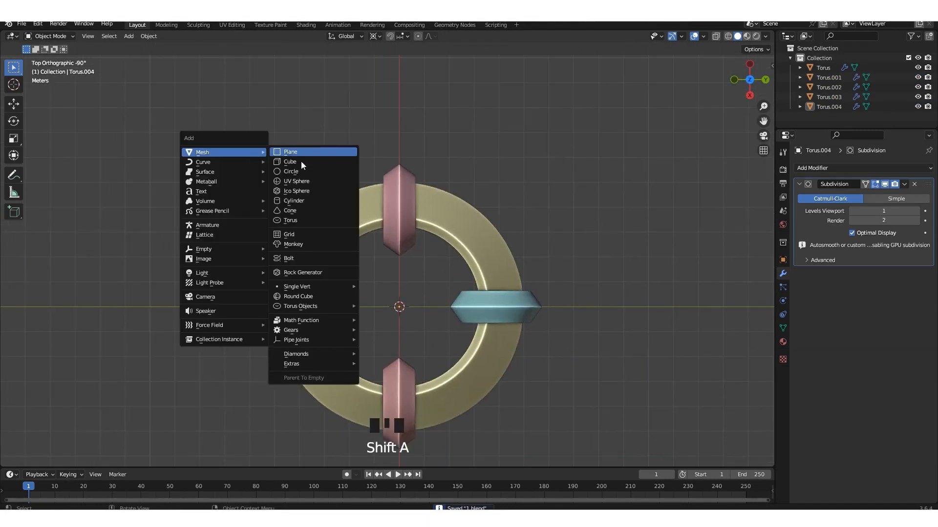
{"action": "left_click", "coordinate": [293, 222]}
{"action": "scroll", "coordinate": [177, 333], "scroll_direction": "up", "scroll_amount": 1}
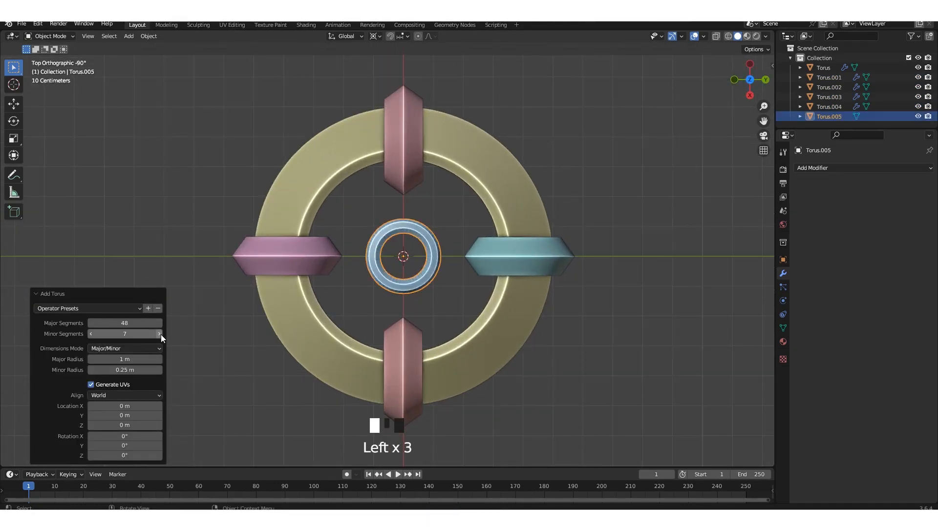
{"action": "left_click", "coordinate": [160, 335]}
{"action": "left_click", "coordinate": [160, 335]}
Step: Shade the new torus with auto smooth and give it a level 1 Subdivision Surface modifier
{"action": "left_click", "coordinate": [420, 248]}
{"action": "right_click", "coordinate": [423, 232]}
{"action": "left_click", "coordinate": [430, 244]}
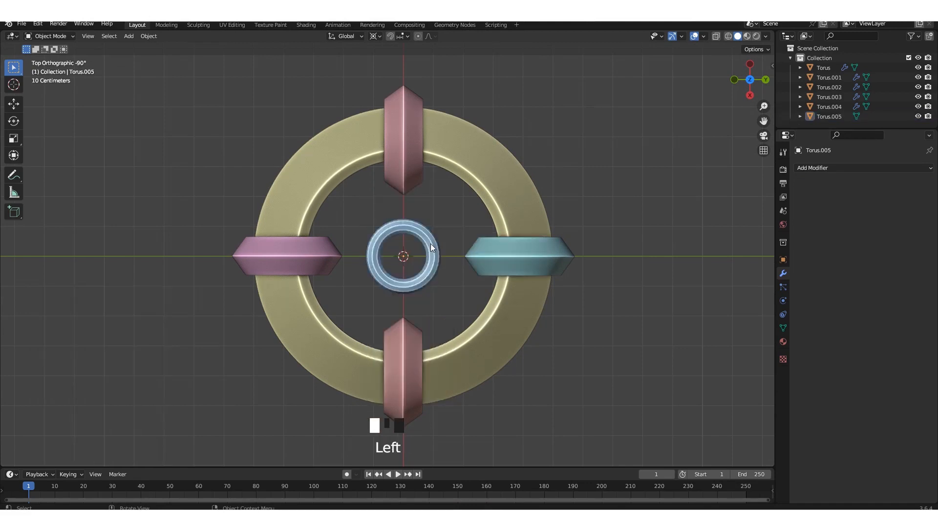
{"action": "left_click", "coordinate": [428, 244]}
{"action": "right_click", "coordinate": [426, 244]}
{"action": "left_click", "coordinate": [421, 250]}
{"action": "key", "text": "Tab"}
{"action": "key", "text": "Tab"}
{"action": "key", "text": "ctrl+1"}
Step: Move the small torus mesh about -5.81 m along X to the upper clasp ring and thin it with a -0.0984 m Shrink/Fatten offset
{"action": "key", "text": "Tab"}
{"action": "middle_click_drag", "start_coordinate": [397, 233], "coordinate": [525, 237], "text": "alt"}
{"action": "left_click_drag", "start_coordinate": [488, 238], "coordinate": [313, 239]}
{"action": "scroll", "coordinate": [244, 236], "scroll_direction": "up", "scroll_amount": 5}
{"action": "key", "text": "alt+s"}
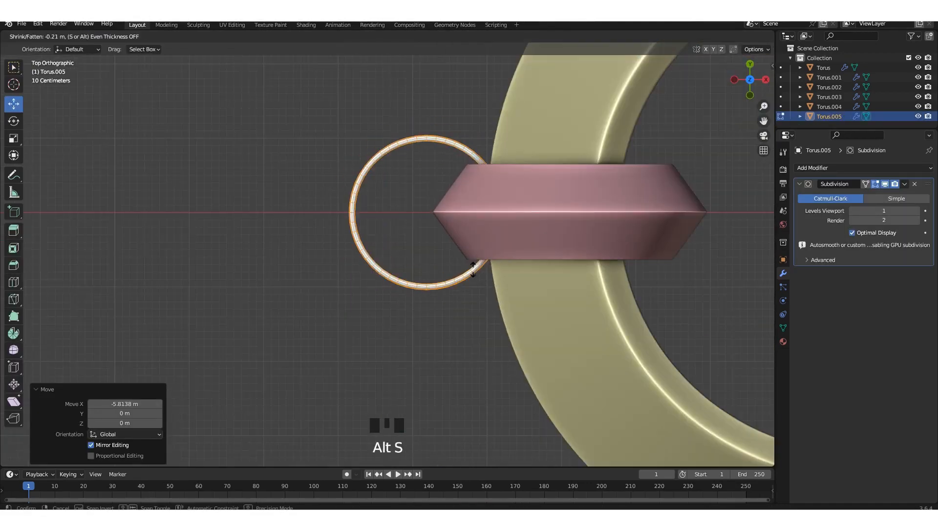
{"action": "left_click", "coordinate": [465, 231]}
Step: Move the small torus mesh another -0.23 m along the X axis, away from the large ring
{"action": "middle_click_drag", "start_coordinate": [465, 231], "coordinate": [429, 293], "text": "alt"}
{"action": "scroll", "coordinate": [80, 112], "scroll_direction": "up", "scroll_amount": 3}
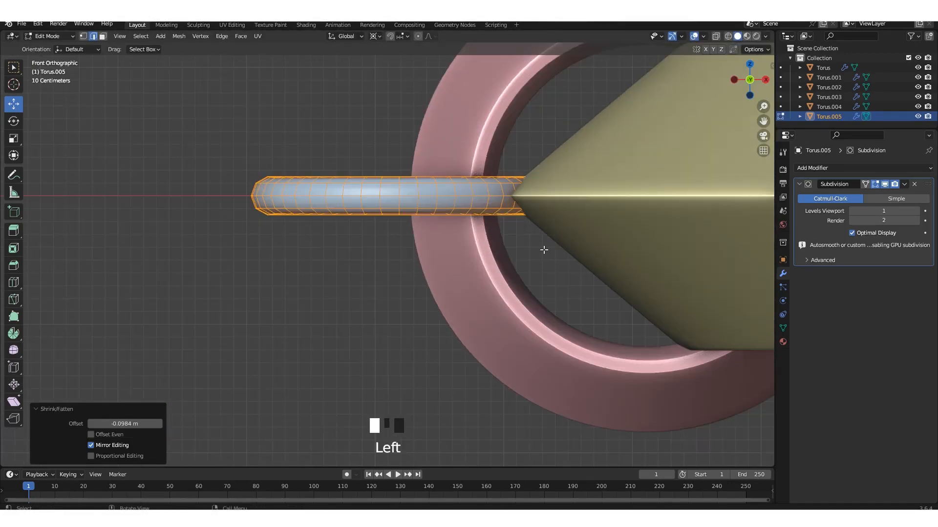
{"action": "key", "text": "Tab"}
{"action": "key", "text": "Tab"}
{"action": "key", "text": "alt+z"}
{"action": "scroll", "coordinate": [387, 255], "scroll_direction": "down", "scroll_amount": 5}
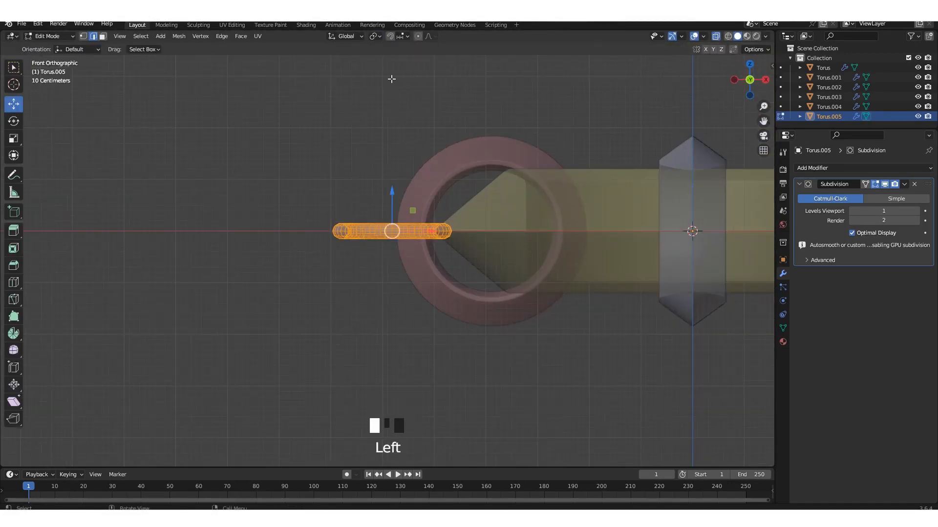
{"action": "key", "text": "alt+z"}
{"action": "scroll", "coordinate": [396, 98], "scroll_direction": "up", "scroll_amount": 4}
{"action": "key", "text": "alt+z"}
{"action": "left_click_drag", "start_coordinate": [432, 206], "coordinate": [407, 206]}
{"action": "key", "text": "alt+z"}
{"action": "scroll", "coordinate": [422, 183], "scroll_direction": "down", "scroll_amount": 3}
Step: Move the small torus mesh back about 0.27 m along X toward the large ring and leave mesh editing
{"action": "middle_click_drag", "start_coordinate": [410, 208], "coordinate": [416, 160], "text": "alt"}
{"action": "middle_click_drag", "start_coordinate": [417, 160], "coordinate": [415, 205], "text": "shift"}
{"action": "scroll", "coordinate": [414, 198], "scroll_direction": "up", "scroll_amount": 3}
{"action": "middle_click_drag", "start_coordinate": [413, 133], "coordinate": [377, 44], "text": "shift"}
{"action": "left_click_drag", "start_coordinate": [409, 201], "coordinate": [409, 229]}
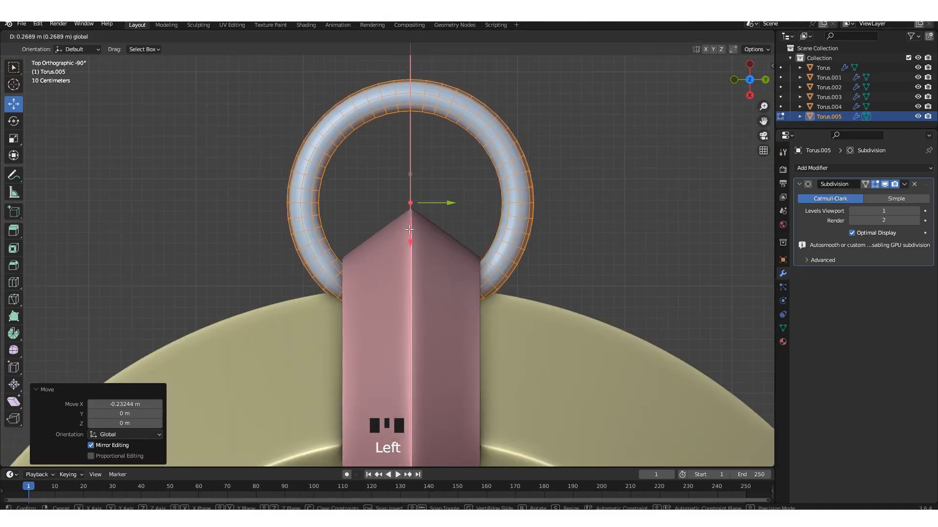
{"action": "key", "text": "Tab"}
{"action": "left_click", "coordinate": [561, 172]}
Step: Set the optimal scene units for JewelCraft and add a 1 mm round-cut diamond at the large ring's center
{"action": "scroll", "coordinate": [529, 181], "scroll_direction": "down", "scroll_amount": 4}
{"action": "scroll", "coordinate": [499, 233], "scroll_direction": "down", "scroll_amount": 5}
{"action": "middle_click_drag", "start_coordinate": [523, 183], "coordinate": [487, 166]}
{"action": "key", "text": "grave"}
{"action": "middle_click_drag", "start_coordinate": [570, 247], "coordinate": [479, 253], "text": "alt"}
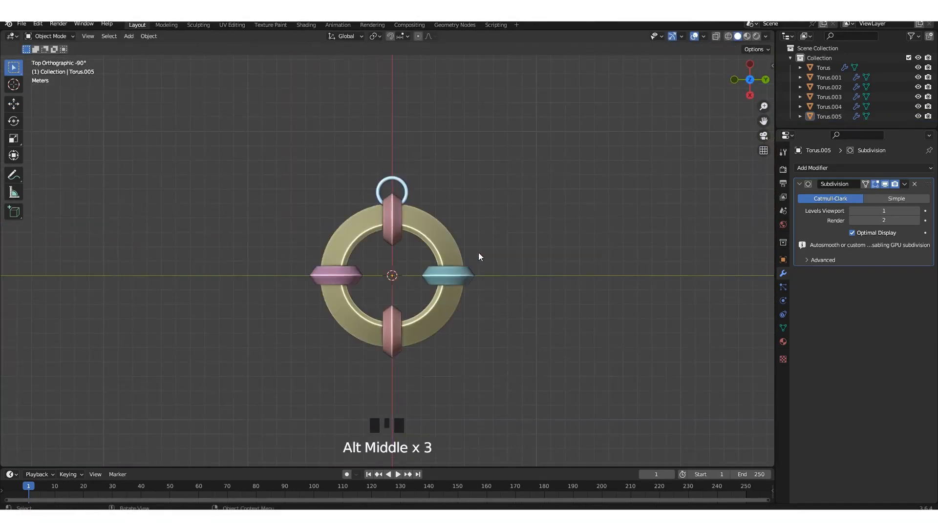
{"action": "scroll", "coordinate": [474, 205], "scroll_direction": "up", "scroll_amount": 1}
{"action": "key", "text": "n"}
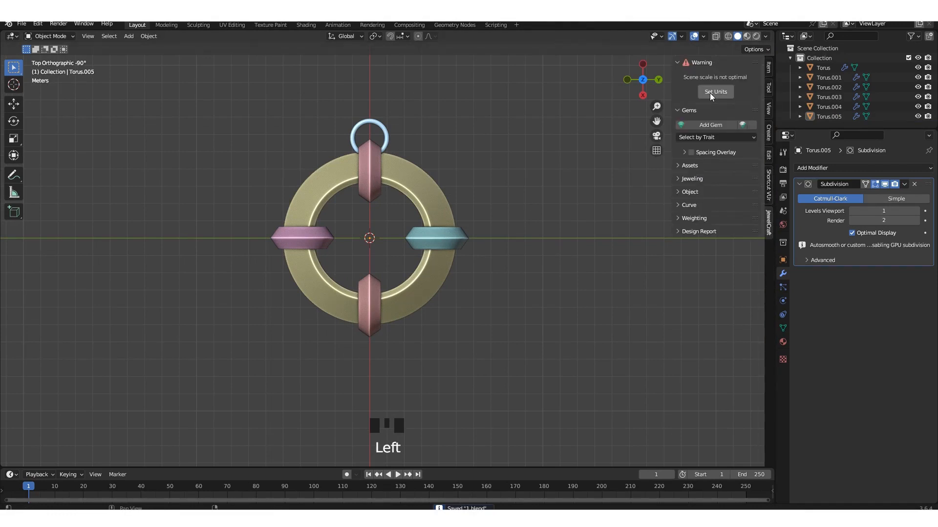
{"action": "left_click", "coordinate": [709, 78]}
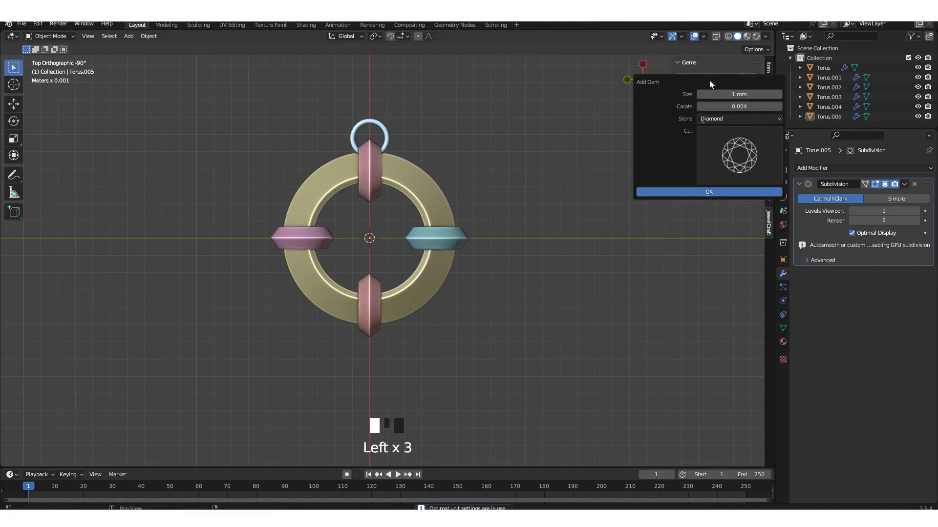
{"action": "left_click", "coordinate": [739, 155]}
{"action": "left_click", "coordinate": [735, 191]}
Step: Scale the diamond uniformly by 7.206 to fill the opening of the large ring
{"action": "scroll", "coordinate": [441, 211], "scroll_direction": "up", "scroll_amount": 3}
{"action": "key", "text": "s"}
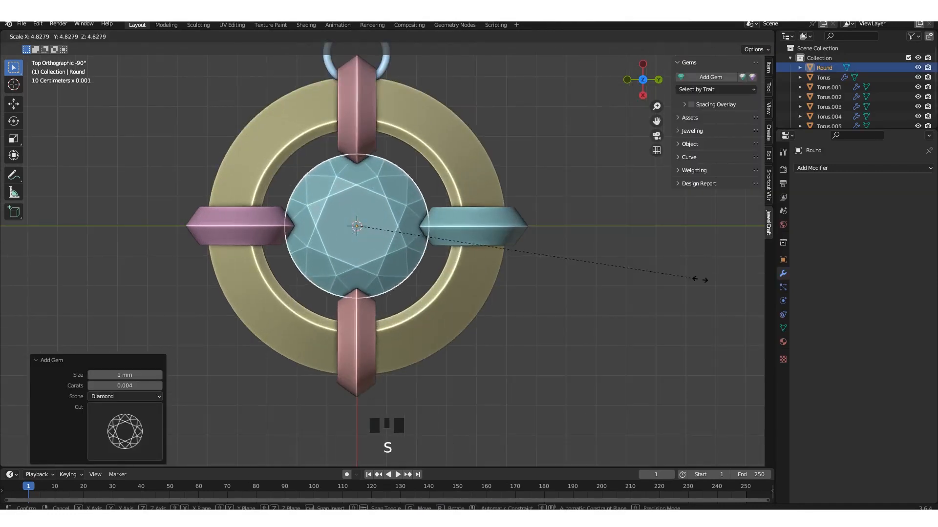
{"action": "left_click", "coordinate": [91, 289]}
{"action": "middle_click_drag", "start_coordinate": [510, 261], "coordinate": [518, 290], "text": "alt"}
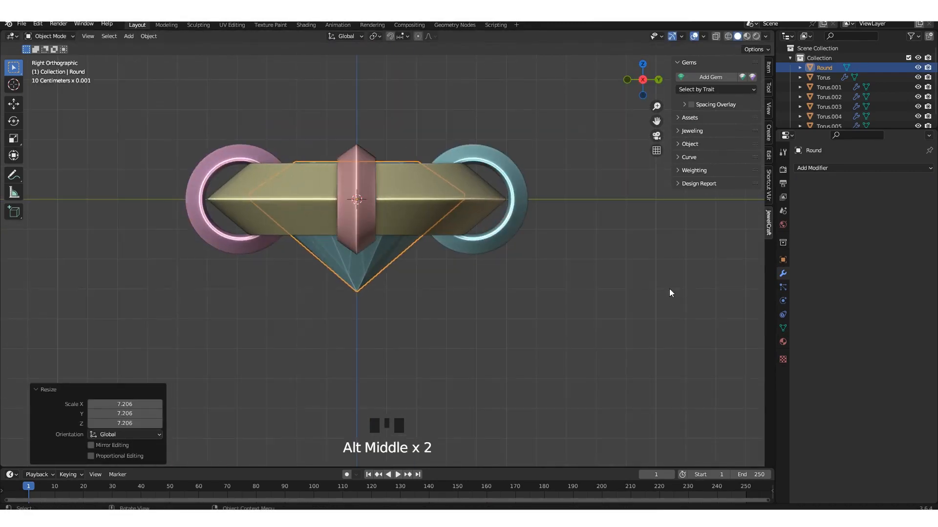
{"action": "left_click", "coordinate": [670, 291]}
{"action": "middle_click_drag", "start_coordinate": [415, 230], "coordinate": [398, 240]}
{"action": "left_click", "coordinate": [448, 251]}
{"action": "key", "text": "alt+z"}
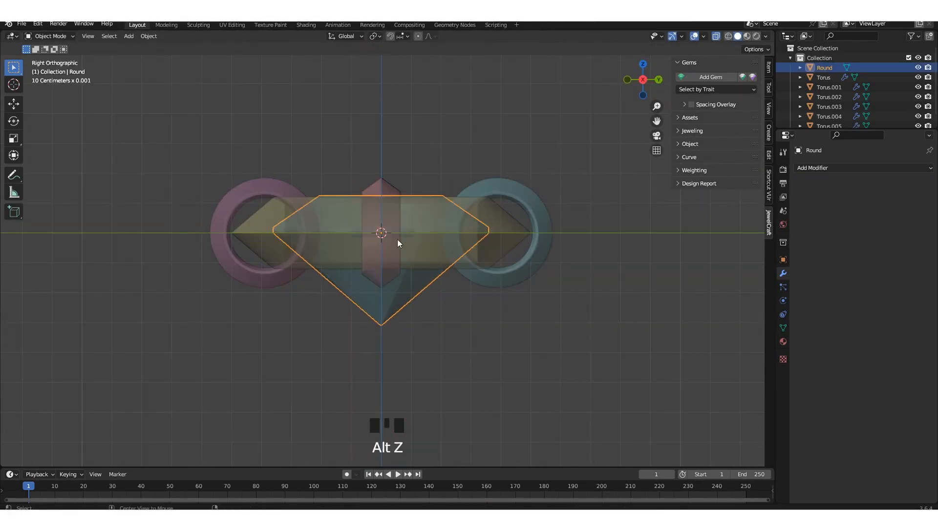
Step: Raise the gem along the Z axis within the large ring's opening
{"action": "left_click", "coordinate": [14, 104]}
{"action": "key", "text": "alt+z"}
{"action": "mouse_move", "coordinate": [371, 197]}
{"action": "left_mouse_down"}
{"action": "mouse_move", "coordinate": [363, 193]}
{"action": "mouse_move", "coordinate": [383, 193]}
{"action": "left_mouse_up"}
{"action": "key", "text": "alt+z"}
{"action": "scroll", "coordinate": [379, 186], "scroll_direction": "up", "scroll_amount": 2}
{"action": "key", "text": "alt+z"}
{"action": "middle_click_drag", "start_coordinate": [390, 195], "coordinate": [517, 255], "text": "alt"}
{"action": "scroll", "coordinate": [516, 254], "scroll_direction": "down", "scroll_amount": 4}
{"action": "middle_click_drag", "start_coordinate": [463, 227], "coordinate": [393, 212]}
{"action": "scroll", "coordinate": [412, 225], "scroll_direction": "up", "scroll_amount": 3}
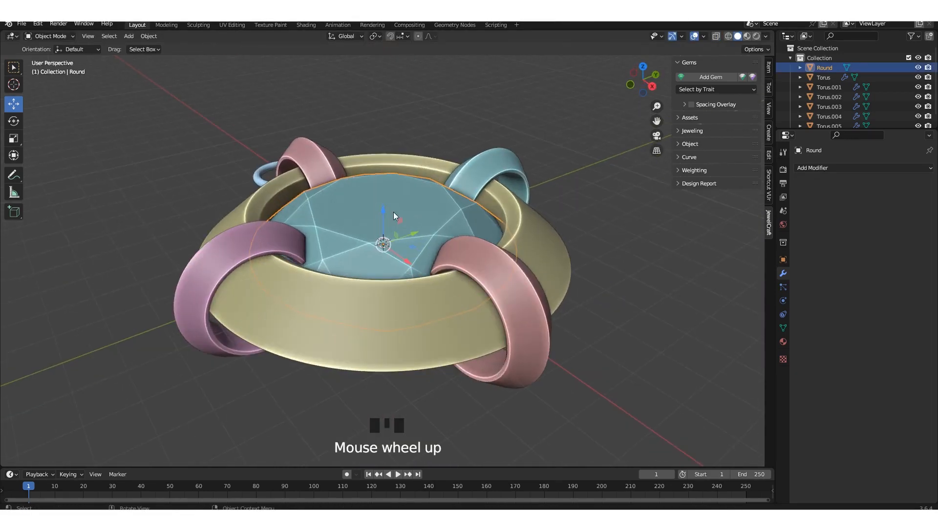
{"action": "left_click_drag", "start_coordinate": [383, 211], "coordinate": [383, 189]}
Step: Resize the gem and lower it about 0.24 mm along Z, saving the file
{"action": "key", "text": "s"}
{"action": "middle_click_drag", "start_coordinate": [503, 233], "coordinate": [385, 188]}
{"action": "left_click", "coordinate": [481, 263]}
{"action": "key", "text": "alt+z"}
{"action": "key", "text": "alt+z"}
{"action": "scroll", "coordinate": [433, 223], "scroll_direction": "up", "scroll_amount": 3}
{"action": "middle_click_drag", "start_coordinate": [387, 165], "coordinate": [433, 198]}
{"action": "left_click_drag", "start_coordinate": [407, 185], "coordinate": [425, 259]}
{"action": "scroll", "coordinate": [479, 258], "scroll_direction": "down", "scroll_amount": 2}
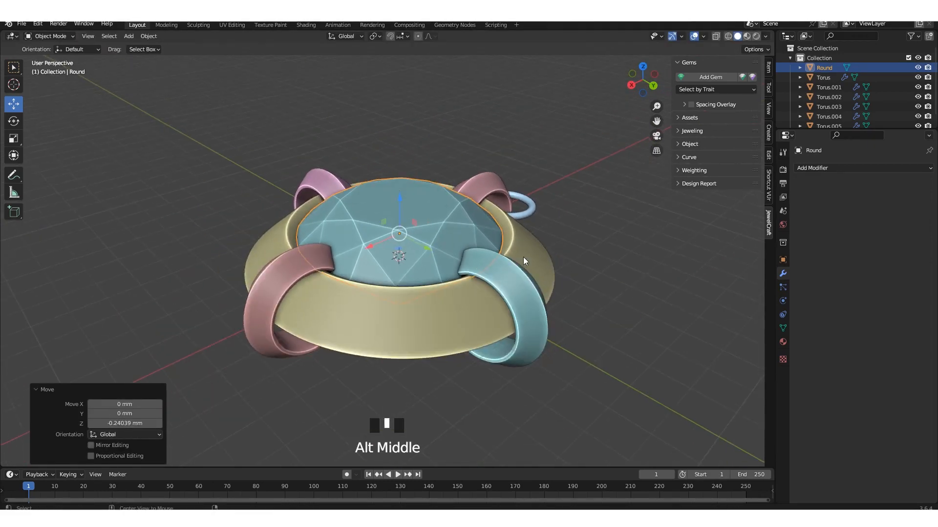
{"action": "middle_click_drag", "start_coordinate": [523, 257], "coordinate": [547, 286], "text": "alt"}
{"action": "left_click", "coordinate": [569, 280]}
{"action": "scroll", "coordinate": [527, 259], "scroll_direction": "down", "scroll_amount": 2}
{"action": "middle_click_drag", "start_coordinate": [489, 254], "coordinate": [432, 229]}
{"action": "scroll", "coordinate": [430, 227], "scroll_direction": "up", "scroll_amount": 2}
{"action": "key", "text": "ctrl+s"}
Step: Fine-tune the gem's size in the ring opening with a uniform scale of 0.991
{"action": "left_click", "coordinate": [431, 230]}
{"action": "scroll", "coordinate": [431, 229], "scroll_direction": "up", "scroll_amount": 1}
{"action": "key", "text": "s"}
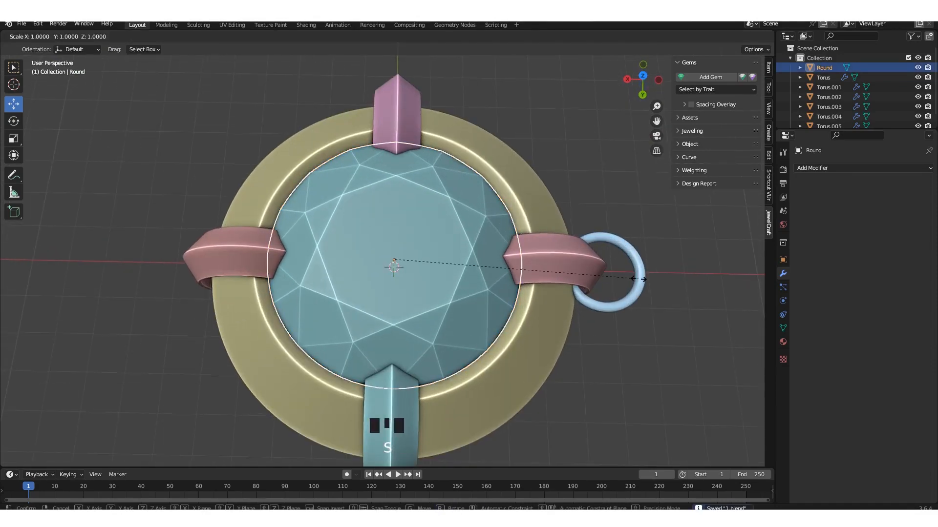
{"action": "left_click", "coordinate": [661, 270]}
{"action": "middle_click_drag", "start_coordinate": [547, 259], "coordinate": [530, 269], "text": "alt"}
{"action": "mouse_move", "coordinate": [530, 269]}
{"action": "middle_mouse_down", "text": "alt"}
{"action": "mouse_move", "coordinate": [518, 229]}
{"action": "mouse_move", "coordinate": [533, 269]}
{"action": "middle_mouse_up", "text": "alt"}
{"action": "key", "text": "s"}
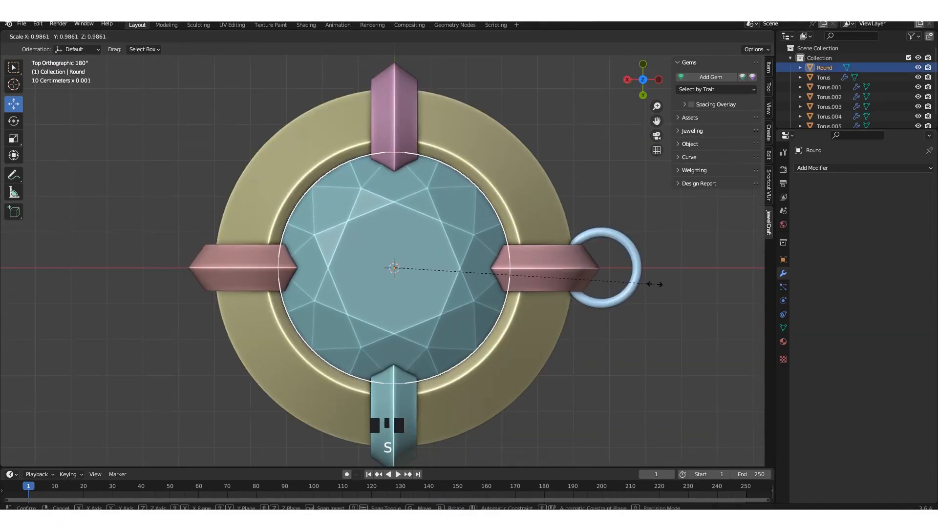
{"action": "left_click", "coordinate": [655, 286]}
Step: Raise the gem slightly along the Z axis and save the file
{"action": "key", "text": "alt+z"}
{"action": "middle_click_drag", "start_coordinate": [469, 268], "coordinate": [417, 249], "text": "alt"}
{"action": "key", "text": "alt+z"}
{"action": "scroll", "coordinate": [424, 233], "scroll_direction": "up", "scroll_amount": 2}
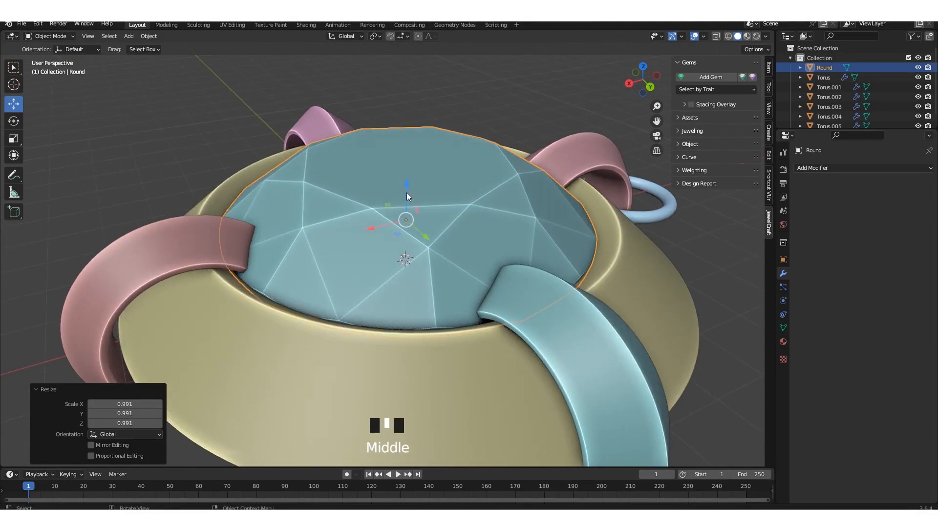
{"action": "left_click_drag", "start_coordinate": [407, 194], "coordinate": [407, 190]}
{"action": "scroll", "coordinate": [407, 210], "scroll_direction": "down", "scroll_amount": 4}
{"action": "middle_click_drag", "start_coordinate": [425, 229], "coordinate": [415, 279], "text": "alt"}
{"action": "left_click", "coordinate": [551, 254]}
{"action": "scroll", "coordinate": [532, 252], "scroll_direction": "down", "scroll_amount": 1}
{"action": "middle_click_drag", "start_coordinate": [532, 252], "coordinate": [533, 287]}
{"action": "key", "text": "ctrl+s"}
{"action": "scroll", "coordinate": [534, 287], "scroll_direction": "up", "scroll_amount": 2}
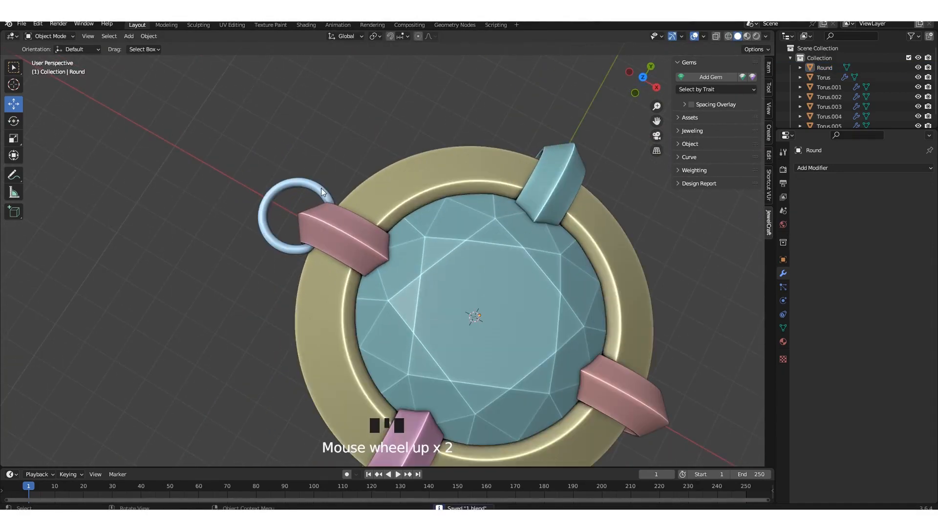
Step: Thicken the small hanging ring's mesh slightly with Shrink/Fatten and save the file
{"action": "left_click", "coordinate": [326, 191]}
{"action": "key", "text": "Tab"}
{"action": "key", "text": "alt+s"}
{"action": "right_click", "coordinate": [445, 225]}
{"action": "key", "text": "alt+s"}
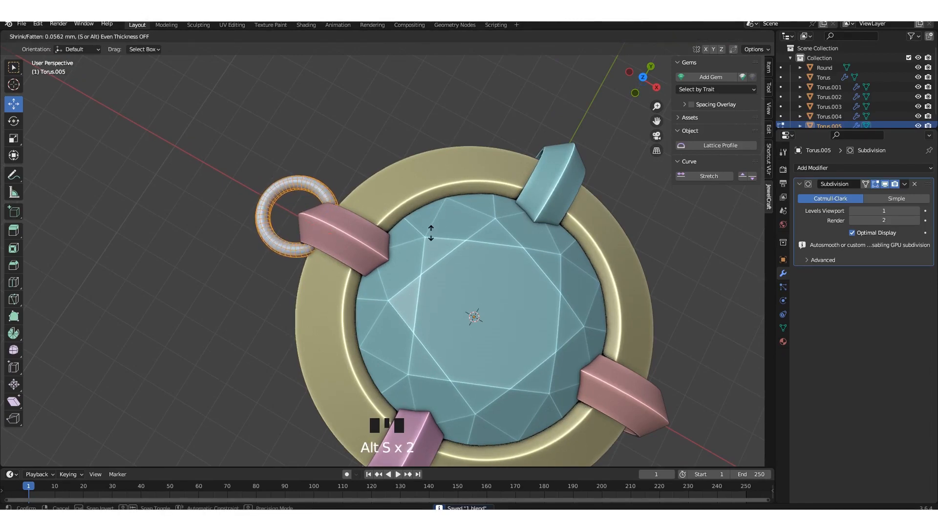
{"action": "scroll", "coordinate": [546, 283], "scroll_direction": "down", "scroll_amount": 2}
{"action": "middle_click_drag", "start_coordinate": [546, 283], "coordinate": [514, 286]}
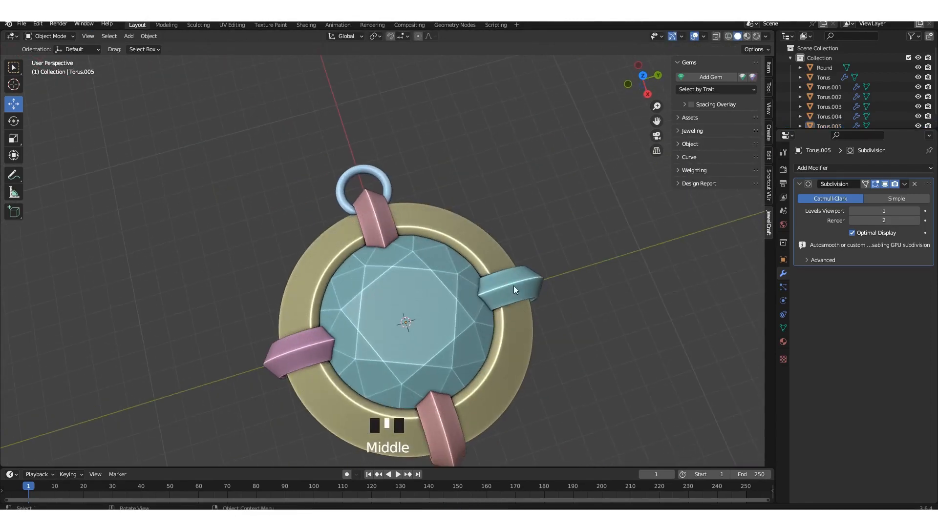
{"action": "key", "text": "alt+s"}
{"action": "left_click", "coordinate": [465, 237]}
{"action": "key", "text": "Tab"}
{"action": "middle_click_drag", "start_coordinate": [465, 237], "coordinate": [477, 265], "text": "shift"}
{"action": "key", "text": "ctrl+s"}
{"action": "scroll", "coordinate": [518, 272], "scroll_direction": "up", "scroll_amount": 2}
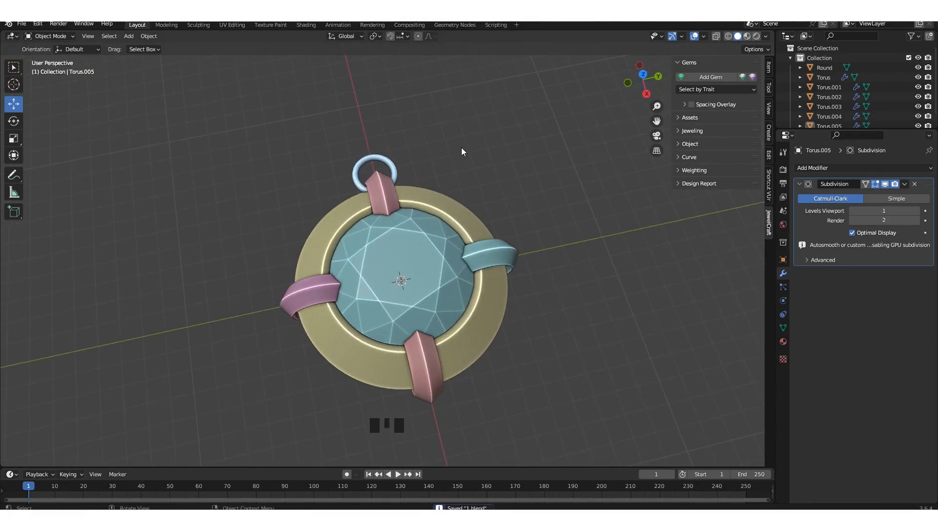
Step: Apply the large ring's transforms and add a centered loop cut to its mesh
{"action": "left_click", "coordinate": [472, 211]}
{"action": "key", "text": "Tab"}
{"action": "middle_click_drag", "start_coordinate": [472, 211], "coordinate": [567, 276]}
{"action": "key", "text": "Tab"}
{"action": "key", "text": "ctrl+a"}
{"action": "left_click", "coordinate": [485, 240]}
{"action": "key", "text": "ctrl+s"}
{"action": "key", "text": "Tab"}
{"action": "scroll", "coordinate": [479, 242], "scroll_direction": "up", "scroll_amount": 1}
{"action": "key", "text": "ctrl+r"}
{"action": "scroll", "coordinate": [479, 242], "scroll_direction": "up", "scroll_amount": 2}
{"action": "left_click", "coordinate": [479, 245]}
{"action": "right_click", "coordinate": [479, 245]}
Step: Add further loop cuts to the large ring, isolating it for the last one, and apply its transforms again
{"action": "scroll", "coordinate": [446, 236], "scroll_direction": "up", "scroll_amount": 1}
{"action": "key", "text": "ctrl+r"}
{"action": "left_click", "coordinate": [450, 216]}
{"action": "key", "text": "Tab"}
{"action": "key", "text": "slash"}
{"action": "key", "text": "Tab"}
{"action": "key", "text": "ctrl+r"}
{"action": "left_click", "coordinate": [489, 239]}
{"action": "key", "text": "Tab"}
{"action": "key", "text": "ctrl+a"}
{"action": "left_click", "coordinate": [504, 254]}
{"action": "key", "text": "slash"}
{"action": "key", "text": "ctrl+s"}
Step: Join the four clasps and the large ring into one object, with the large ring as the active object
{"action": "left_click", "coordinate": [515, 258]}
{"action": "key", "text": "Tab"}
{"action": "key", "text": "Tab"}
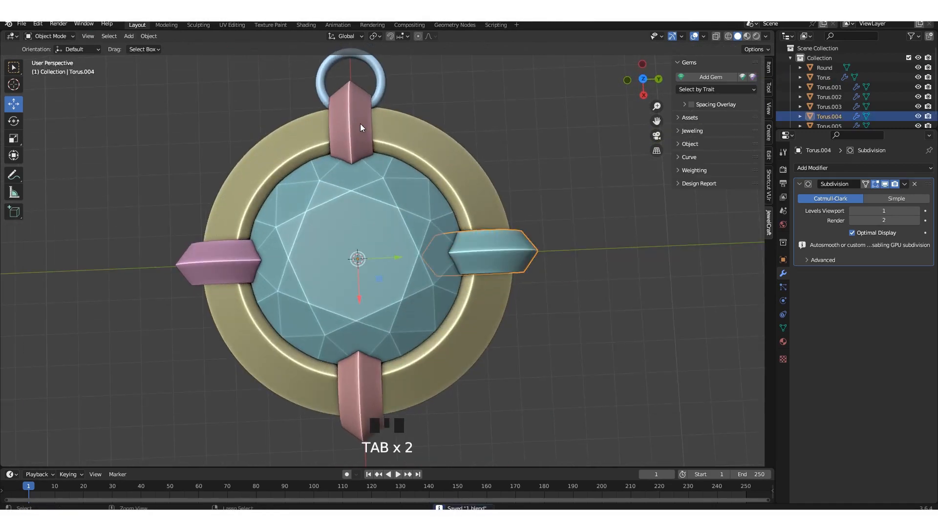
{"action": "left_click", "coordinate": [359, 124]}
{"action": "left_click", "coordinate": [254, 245], "text": "shift"}
{"action": "left_click", "coordinate": [374, 383], "text": "shift"}
{"action": "left_click", "coordinate": [491, 263], "text": "shift"}
{"action": "left_click", "coordinate": [498, 309], "text": "shift"}
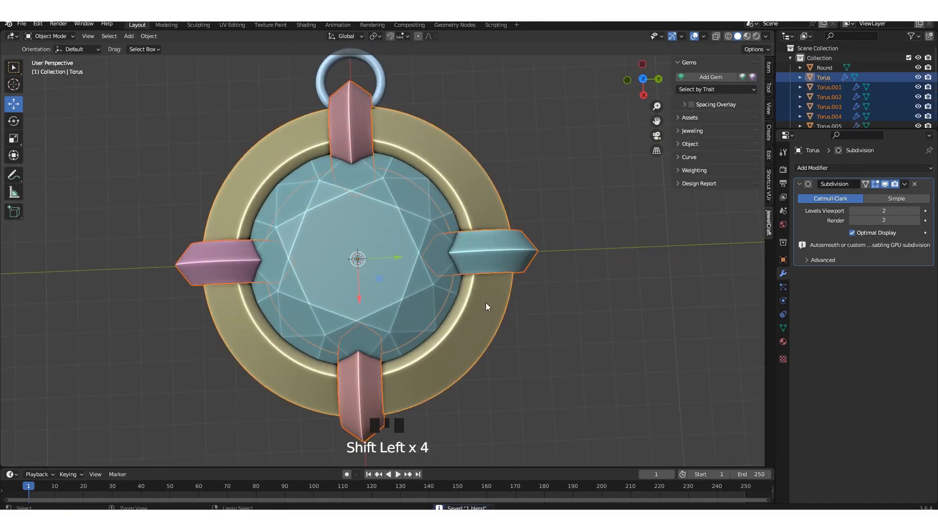
{"action": "key", "text": "ctrl+j"}
Step: Isolate the joined frame in local view and remove its Subdivision modifier
{"action": "left_click", "coordinate": [523, 292]}
{"action": "middle_click_drag", "start_coordinate": [499, 254], "coordinate": [503, 229]}
{"action": "left_click", "coordinate": [508, 262]}
{"action": "key", "text": "slash"}
{"action": "key", "text": "Tab"}
{"action": "key", "text": "Tab"}
{"action": "key", "text": "ctrl+1"}
{"action": "key", "text": "ctrl+s"}
{"action": "left_click", "coordinate": [914, 183]}
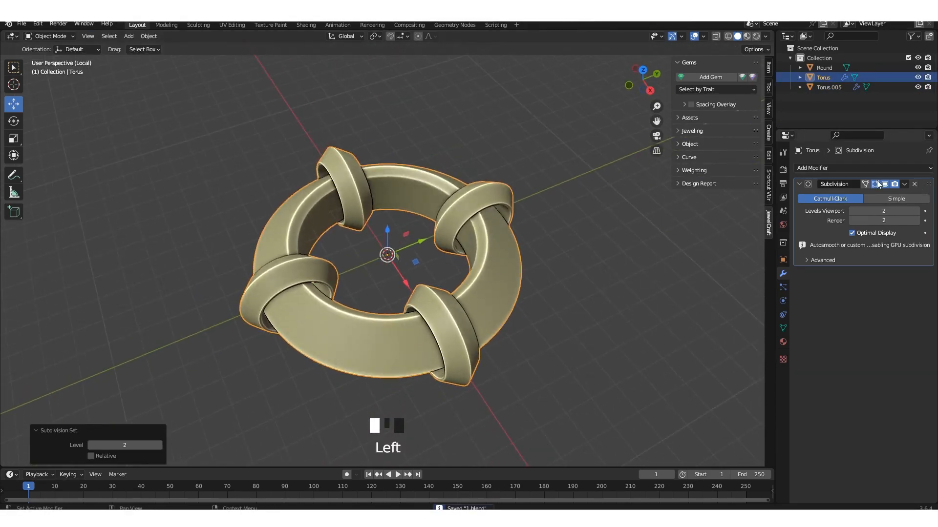
{"action": "left_click", "coordinate": [862, 168]}
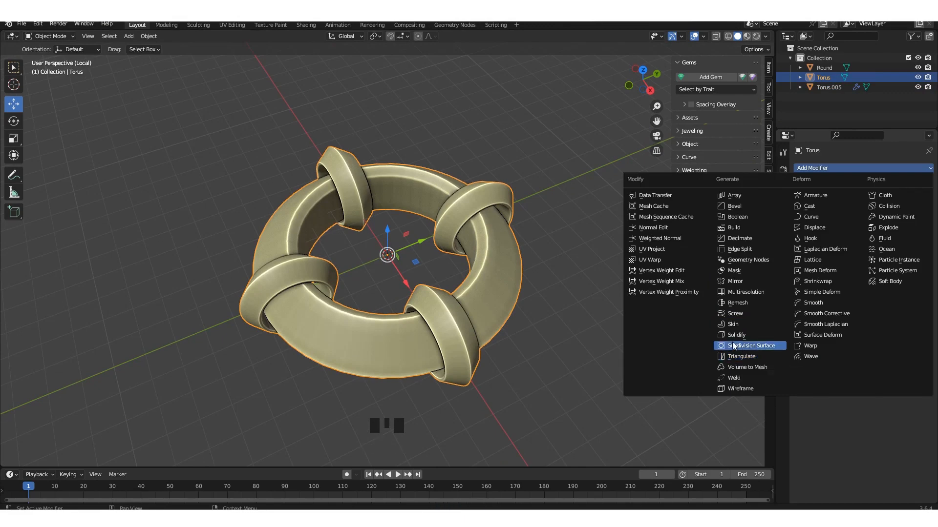
{"action": "left_click", "coordinate": [747, 346]}
{"action": "middle_click_drag", "start_coordinate": [610, 296], "coordinate": [616, 292]}
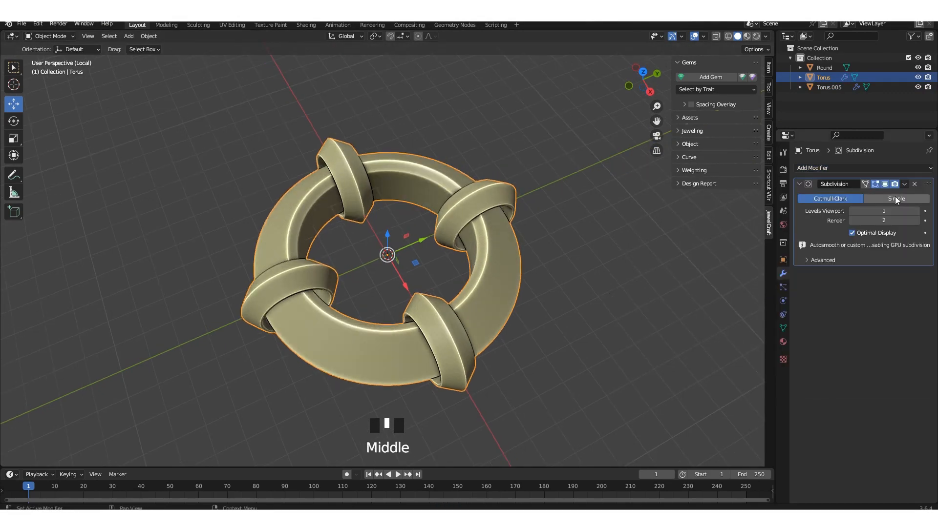
{"action": "left_click", "coordinate": [867, 199]}
{"action": "key", "text": "ctrl+z"}
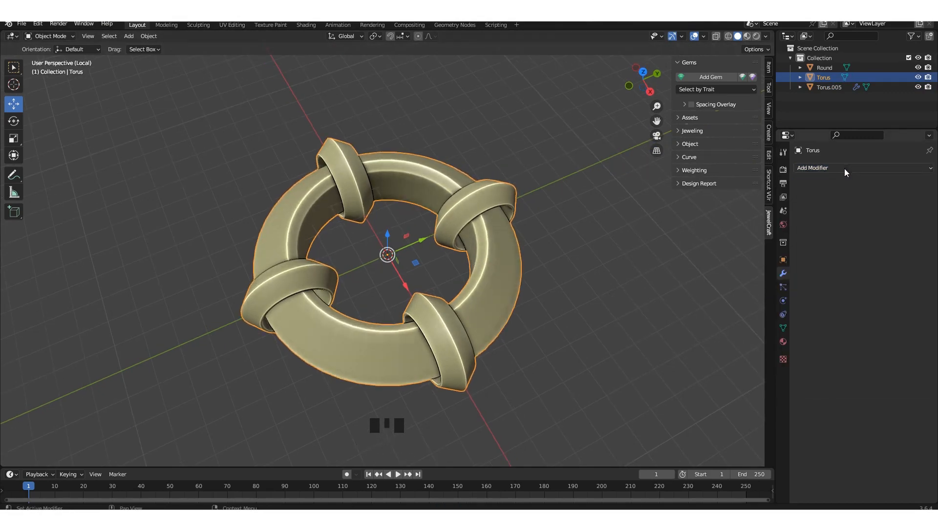
Step: Add a Multiresolution modifier to the joined frame and subdivide it to level 3
{"action": "left_click", "coordinate": [836, 169]}
{"action": "left_click", "coordinate": [737, 281]}
{"action": "middle_click_drag", "start_coordinate": [737, 281], "coordinate": [742, 283]}
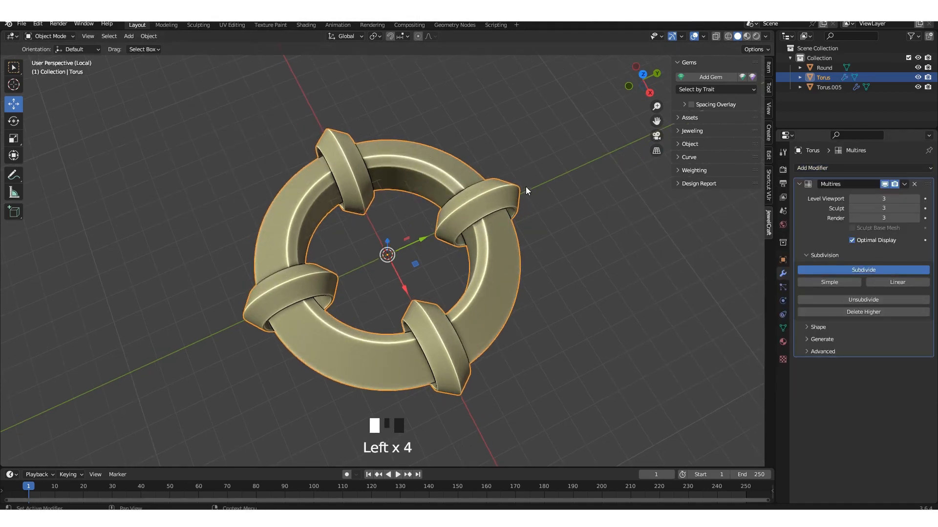
Step: Subdivide the joined frame's Multiresolution modifier to level 4 and save the file
{"action": "left_click", "coordinate": [559, 212]}
{"action": "scroll", "coordinate": [559, 212], "scroll_direction": "up", "scroll_amount": 3}
{"action": "scroll", "coordinate": [559, 212], "scroll_direction": "down", "scroll_amount": 3}
{"action": "middle_click_drag", "start_coordinate": [483, 201], "coordinate": [586, 233]}
{"action": "key", "text": "ctrl+s"}
{"action": "scroll", "coordinate": [528, 208], "scroll_direction": "up", "scroll_amount": 2}
{"action": "scroll", "coordinate": [467, 219], "scroll_direction": "up", "scroll_amount": 2}
Step: Adjust the edge loop on the clasp's inner rim with Shrink/Fatten in Edit Mode, return to Object Mode and save the file
{"action": "left_click", "coordinate": [434, 239]}
{"action": "key", "text": "Tab"}
{"action": "scroll", "coordinate": [446, 228], "scroll_direction": "up", "scroll_amount": 2}
{"action": "scroll", "coordinate": [404, 197], "scroll_direction": "down", "scroll_amount": 3}
{"action": "scroll", "coordinate": [535, 195], "scroll_direction": "up", "scroll_amount": 2}
{"action": "scroll", "coordinate": [586, 233], "scroll_direction": "down", "scroll_amount": 3}
{"action": "middle_click_drag", "start_coordinate": [586, 234], "coordinate": [429, 237]}
{"action": "scroll", "coordinate": [464, 222], "scroll_direction": "up", "scroll_amount": 3}
{"action": "key", "text": "alt+z"}
{"action": "key", "text": "alt+z"}
{"action": "scroll", "coordinate": [428, 237], "scroll_direction": "up", "scroll_amount": 2}
{"action": "middle_click_drag", "start_coordinate": [428, 236], "coordinate": [398, 168], "text": "shift"}
{"action": "left_click", "coordinate": [398, 174]}
{"action": "left_click", "coordinate": [399, 174], "text": "alt+shift"}
{"action": "key", "text": "alt+s"}
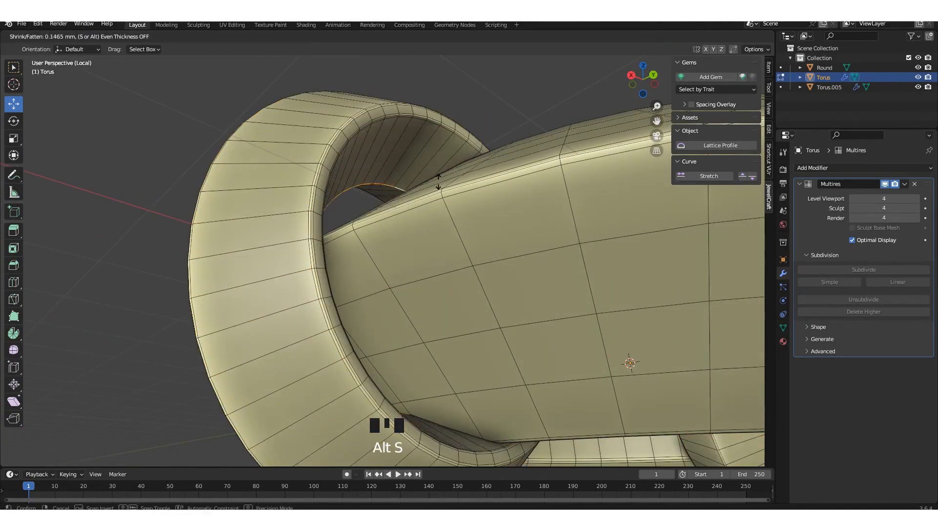
{"action": "left_click", "coordinate": [438, 184]}
{"action": "middle_click_drag", "start_coordinate": [440, 199], "coordinate": [385, 254]}
{"action": "key", "text": "Tab"}
{"action": "scroll", "coordinate": [398, 223], "scroll_direction": "down", "scroll_amount": 5}
{"action": "scroll", "coordinate": [501, 217], "scroll_direction": "down", "scroll_amount": 2}
{"action": "middle_click_drag", "start_coordinate": [501, 217], "coordinate": [488, 218]}
{"action": "key", "text": "ctrl+s"}
Step: Apply the joined frame's transforms and save the file
{"action": "key", "text": "grave"}
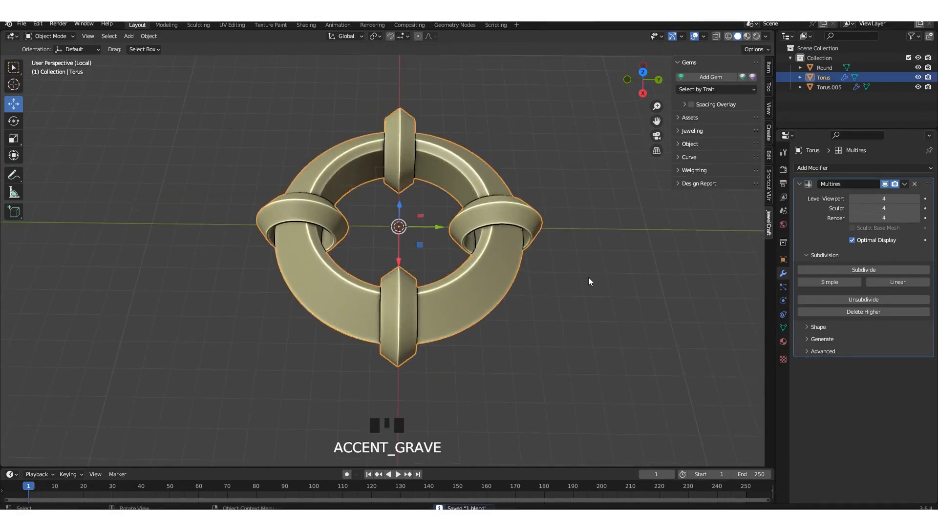
{"action": "middle_click_drag", "start_coordinate": [589, 282], "coordinate": [512, 258], "text": "alt"}
{"action": "key", "text": "ctrl+a"}
{"action": "left_click", "coordinate": [513, 257]}
{"action": "middle_click_drag", "start_coordinate": [360, 177], "coordinate": [501, 263]}
{"action": "scroll", "coordinate": [429, 206], "scroll_direction": "down", "scroll_amount": 2}
{"action": "key", "text": "ctrl+s"}
Step: Leave local view and isolate the joined frame in it again, reselect the frame and save the file
{"action": "key", "text": "slash"}
{"action": "left_click", "coordinate": [576, 266]}
{"action": "left_click", "coordinate": [496, 274]}
{"action": "key", "text": "slash"}
{"action": "middle_click_drag", "start_coordinate": [464, 117], "coordinate": [496, 142], "text": "alt"}
{"action": "scroll", "coordinate": [496, 142], "scroll_direction": "up", "scroll_amount": 1, "text": "alt"}
{"action": "left_click", "coordinate": [496, 142]}
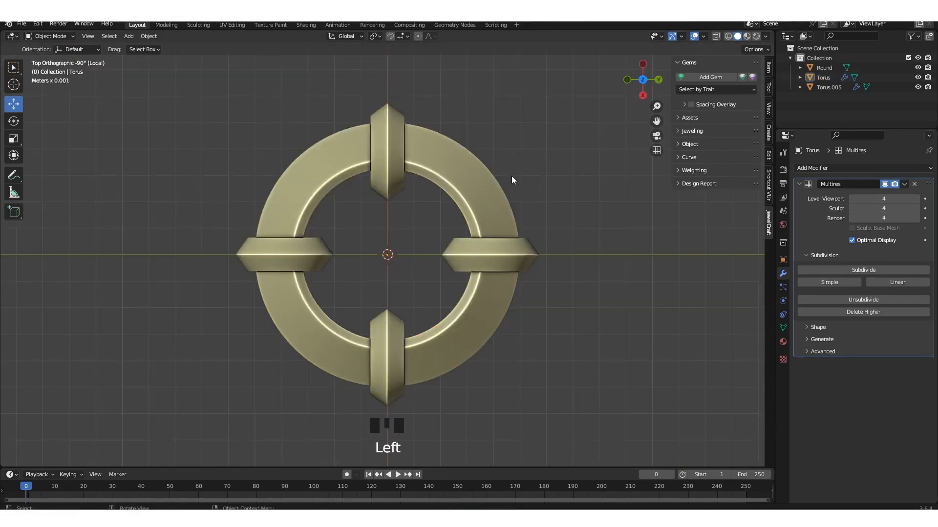
{"action": "left_click", "coordinate": [490, 207]}
{"action": "middle_click_drag", "start_coordinate": [513, 180], "coordinate": [508, 203]}
{"action": "key", "text": "ctrl+s"}
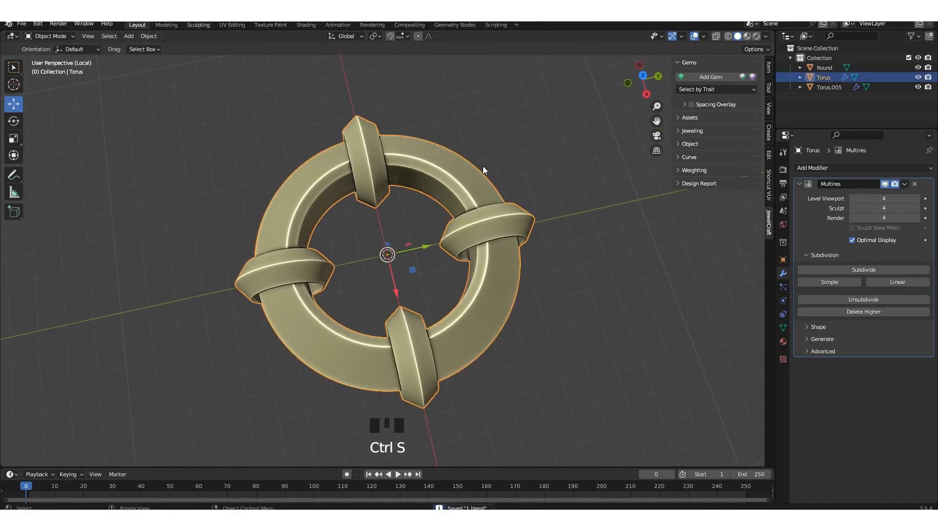
Step: Switch to the Sculpting workspace and set its viewport shading to Random colour, World background and Cavity of type Both
{"action": "left_click", "coordinate": [198, 25]}
{"action": "scroll", "coordinate": [223, 91], "scroll_direction": "down", "scroll_amount": 5}
{"action": "middle_click_drag", "start_coordinate": [230, 97], "coordinate": [223, 92]}
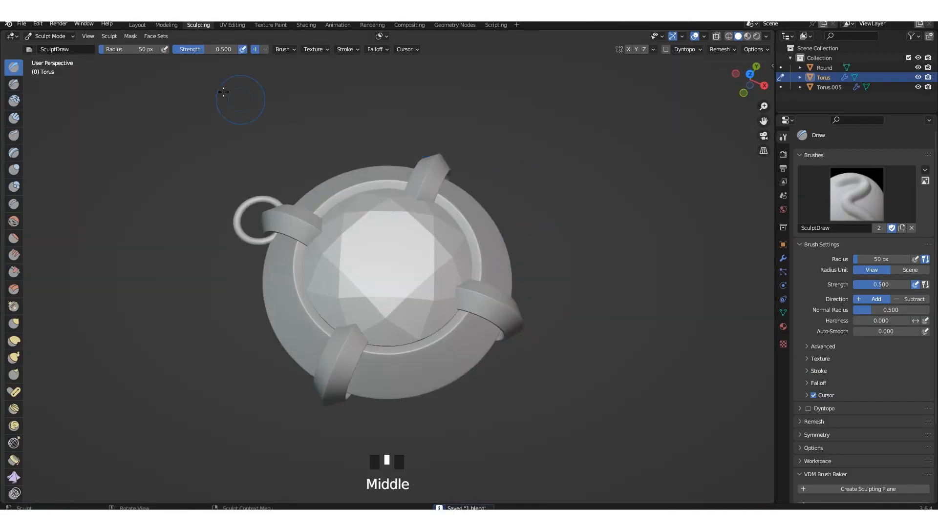
{"action": "left_click", "coordinate": [766, 36]}
{"action": "left_click", "coordinate": [758, 158]}
{"action": "left_click", "coordinate": [765, 184]}
{"action": "left_click", "coordinate": [710, 244]}
{"action": "left_click", "coordinate": [801, 244]}
{"action": "left_click", "coordinate": [801, 266]}
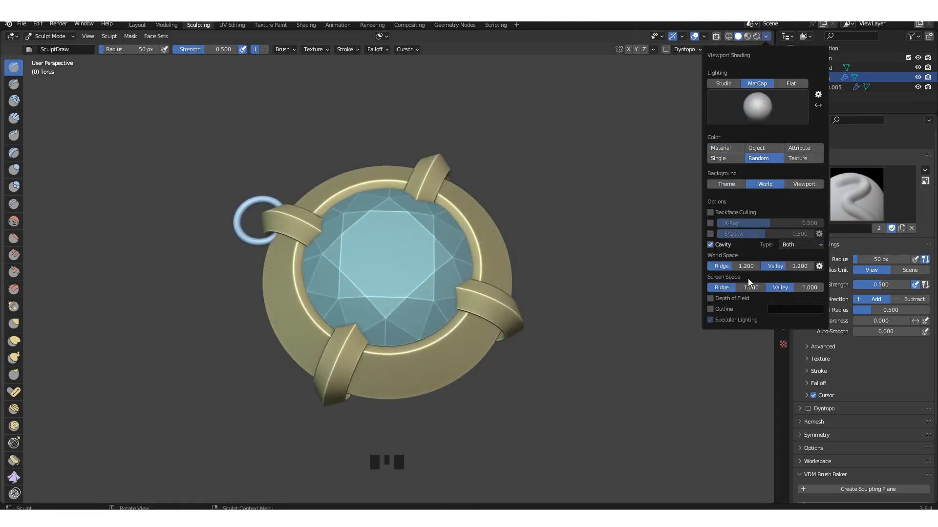
{"action": "scroll", "coordinate": [387, 220], "scroll_direction": "up", "scroll_amount": 2}
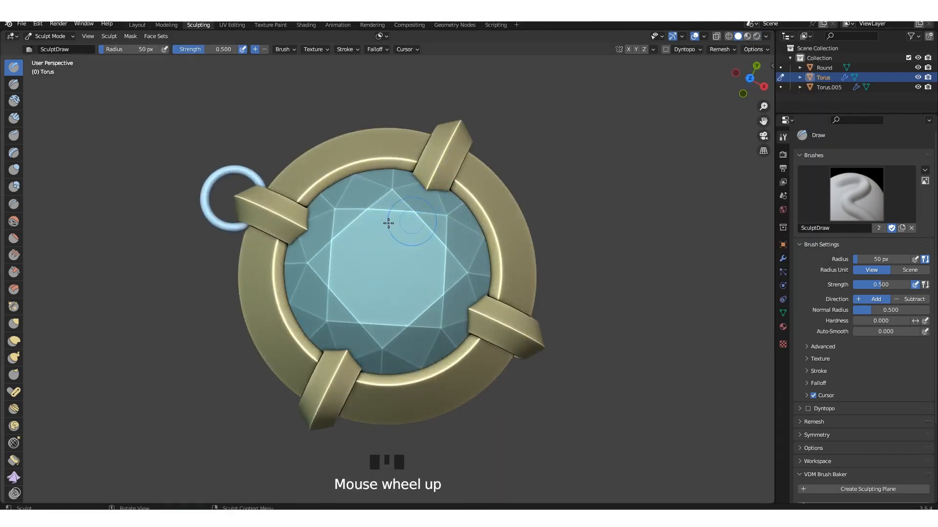
{"action": "mouse_move", "coordinate": [387, 219]}
{"action": "middle_mouse_down"}
{"action": "mouse_move", "coordinate": [410, 203]}
{"action": "mouse_move", "coordinate": [400, 196]}
{"action": "middle_mouse_up"}
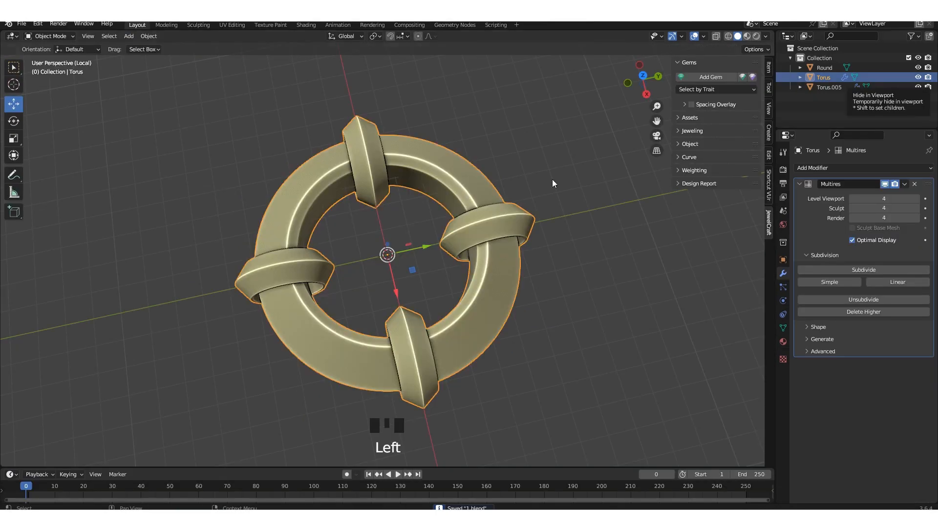
Step: Hide the gemstone and the small hanging ring, return to the Sculpting workspace and try a Draw stroke on the frame
{"action": "left_click", "coordinate": [511, 220]}
{"action": "left_click", "coordinate": [196, 28]}
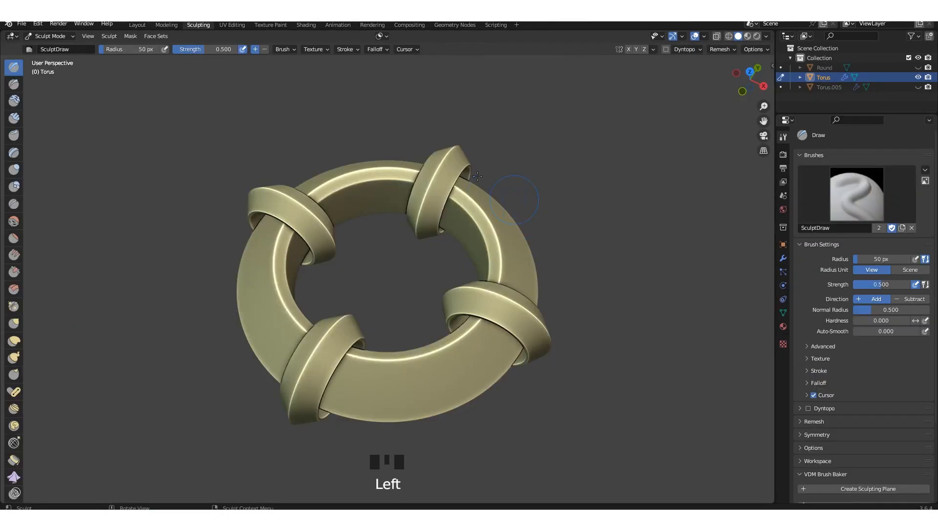
{"action": "mouse_move", "coordinate": [440, 254]}
{"action": "middle_mouse_down"}
{"action": "mouse_move", "coordinate": [447, 247]}
{"action": "mouse_move", "coordinate": [445, 253]}
{"action": "middle_mouse_up"}
{"action": "left_click_drag", "start_coordinate": [507, 313], "coordinate": [500, 327]}
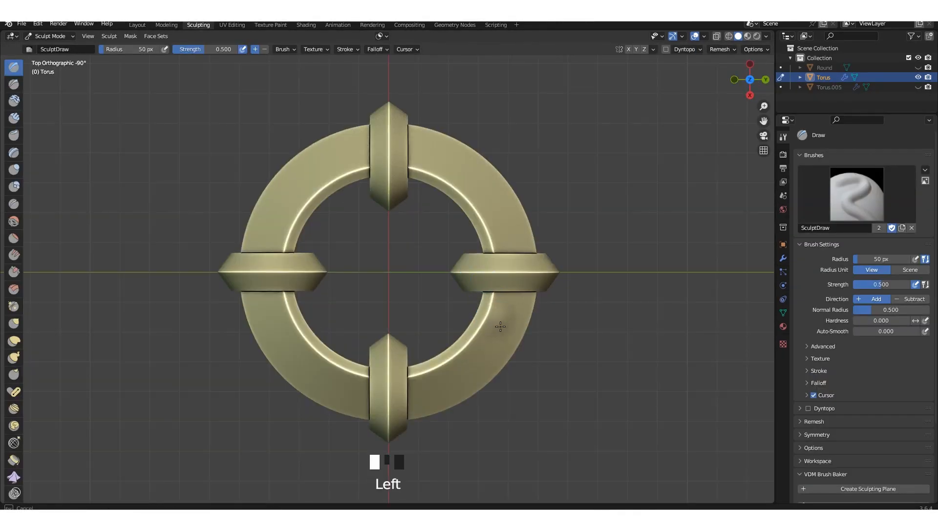
Step: Select the large ring's linked geometry in Edit Mode, hide the four clasps and return to Sculpt Mode
{"action": "middle_click_drag", "start_coordinate": [537, 320], "coordinate": [516, 231], "text": "shift"}
{"action": "key", "text": "Tab"}
{"action": "key", "text": "l"}
{"action": "key", "text": "shift+h"}
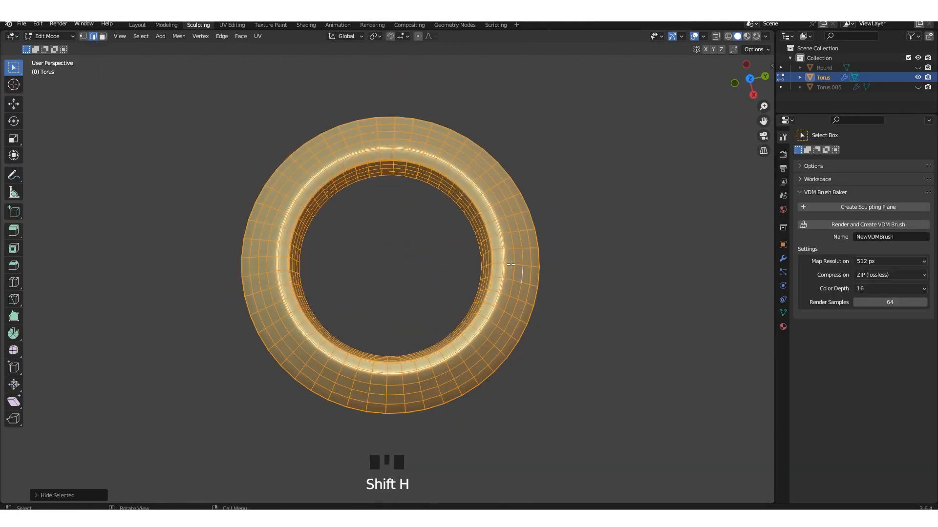
{"action": "key", "text": "Tab"}
{"action": "middle_click_drag", "start_coordinate": [508, 264], "coordinate": [461, 268]}
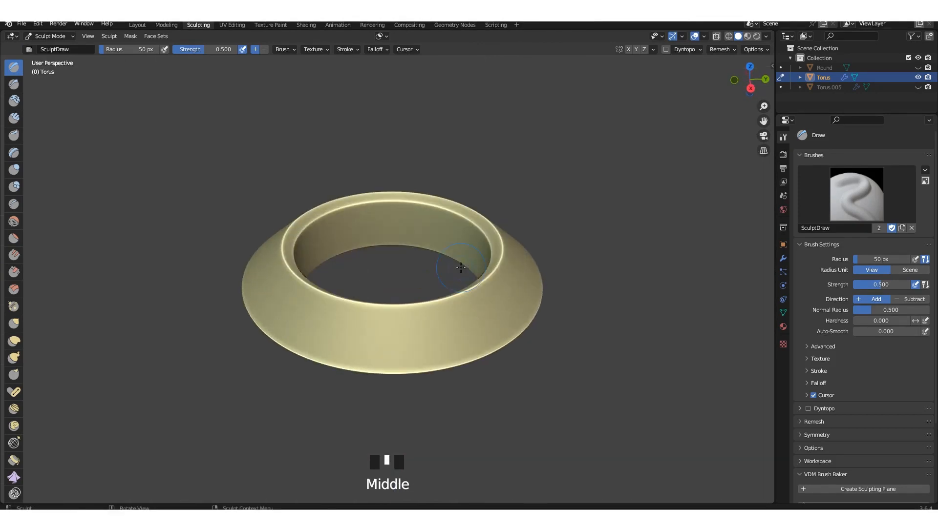
Step: Widen the sculpt tool list to two columns and create a brush texture from the single-leaf image 2ee501cec1c...5467b4eb7.jpg
{"action": "left_click_drag", "start_coordinate": [24, 150], "coordinate": [36, 152]}
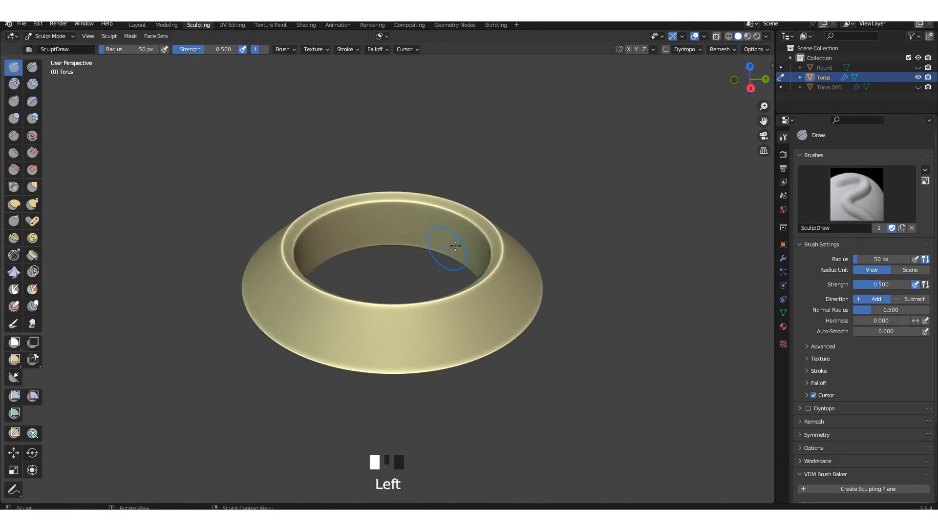
{"action": "scroll", "coordinate": [507, 301], "scroll_direction": "up", "scroll_amount": 2}
{"action": "left_click", "coordinate": [782, 344]}
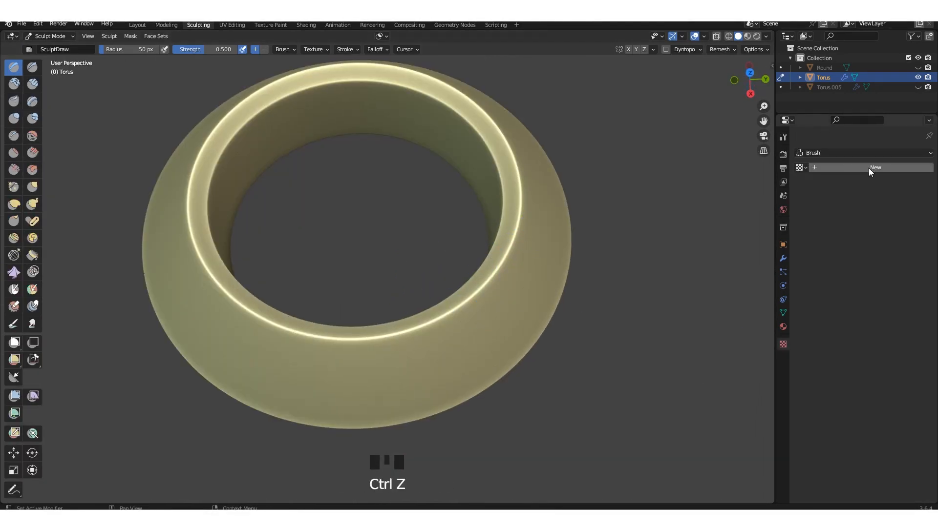
{"action": "left_click", "coordinate": [870, 168]}
{"action": "middle_click_drag", "start_coordinate": [242, 289], "coordinate": [254, 303], "text": "shift"}
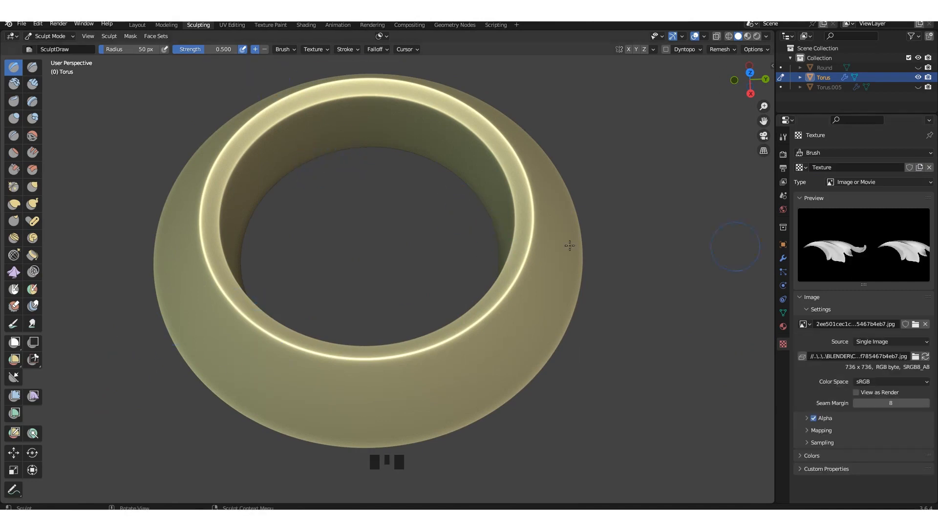
Step: Open the Draw brush's texture settings, try strokes with Tiled mapping, and set the mapping to Stencil
{"action": "middle_click_drag", "start_coordinate": [569, 244], "coordinate": [562, 254]}
{"action": "middle_click_drag", "start_coordinate": [556, 239], "coordinate": [543, 214]}
{"action": "middle_click_drag", "start_coordinate": [543, 214], "coordinate": [533, 214], "text": "shift"}
{"action": "left_click", "coordinate": [783, 155]}
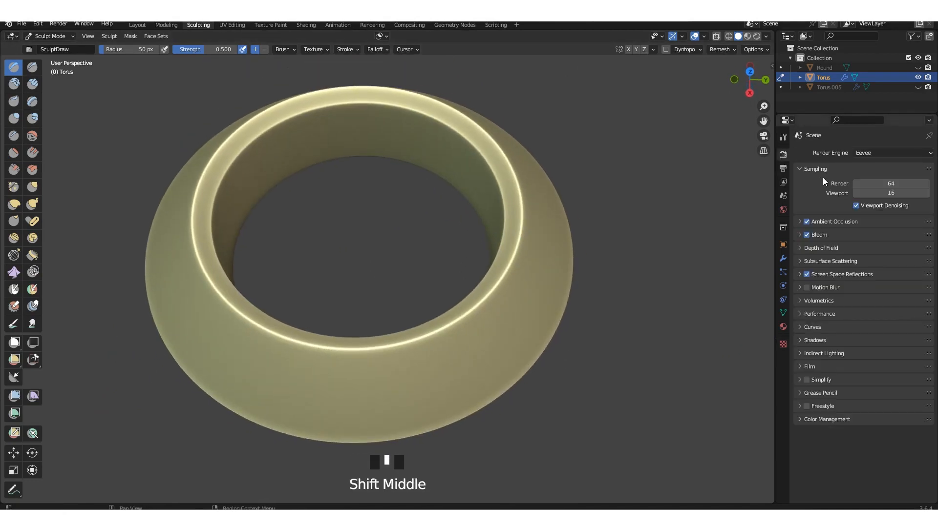
{"action": "left_click", "coordinate": [783, 136]}
{"action": "scroll", "coordinate": [825, 254], "scroll_direction": "down", "scroll_amount": 2}
{"action": "left_click", "coordinate": [820, 261]}
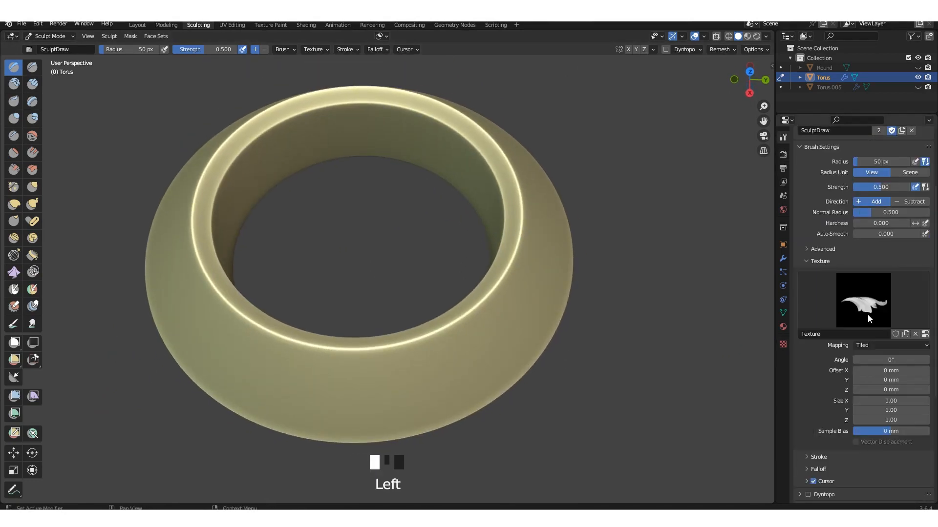
{"action": "left_click", "coordinate": [869, 345]}
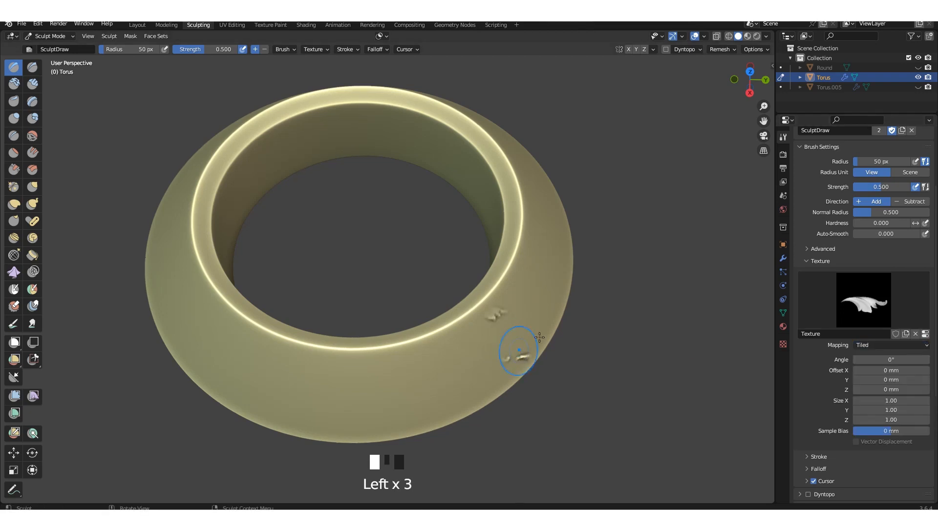
{"action": "middle_click_drag", "start_coordinate": [539, 336], "coordinate": [537, 305]}
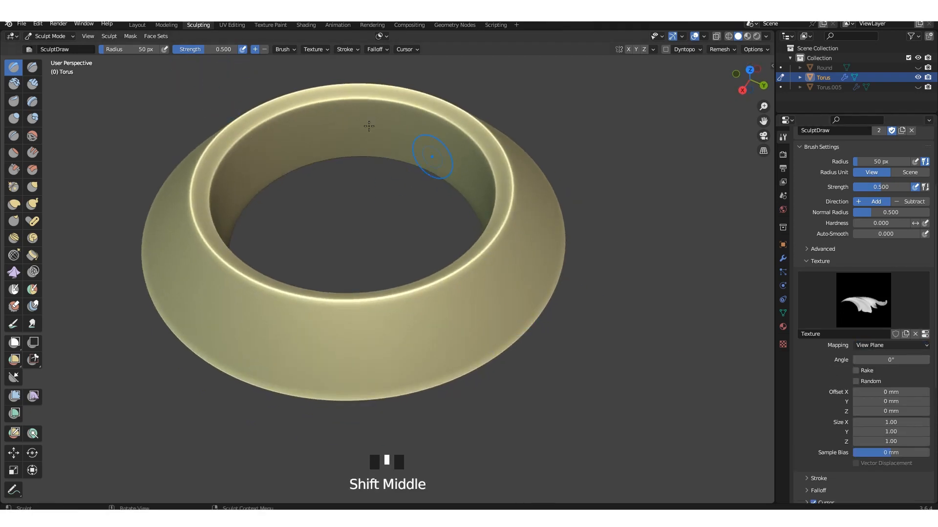
{"action": "left_click", "coordinate": [862, 345]}
{"action": "left_click", "coordinate": [869, 414]}
Step: Rotate the leaf stencil to 89.3°, place it over the ring's sloped face, stamp a trial leaf and undo it
{"action": "right_click_drag", "start_coordinate": [293, 327], "coordinate": [577, 269]}
{"action": "middle_click_drag", "start_coordinate": [577, 269], "coordinate": [550, 294], "text": "alt"}
{"action": "middle_click_drag", "start_coordinate": [550, 294], "coordinate": [449, 314], "text": "shift"}
{"action": "scroll", "coordinate": [386, 278], "scroll_direction": "up", "scroll_amount": 2}
{"action": "right_click_drag", "start_coordinate": [470, 368], "coordinate": [352, 232]}
{"action": "middle_click_drag", "start_coordinate": [352, 231], "coordinate": [360, 315]}
{"action": "middle_click_drag", "start_coordinate": [360, 315], "coordinate": [357, 243], "text": "shift"}
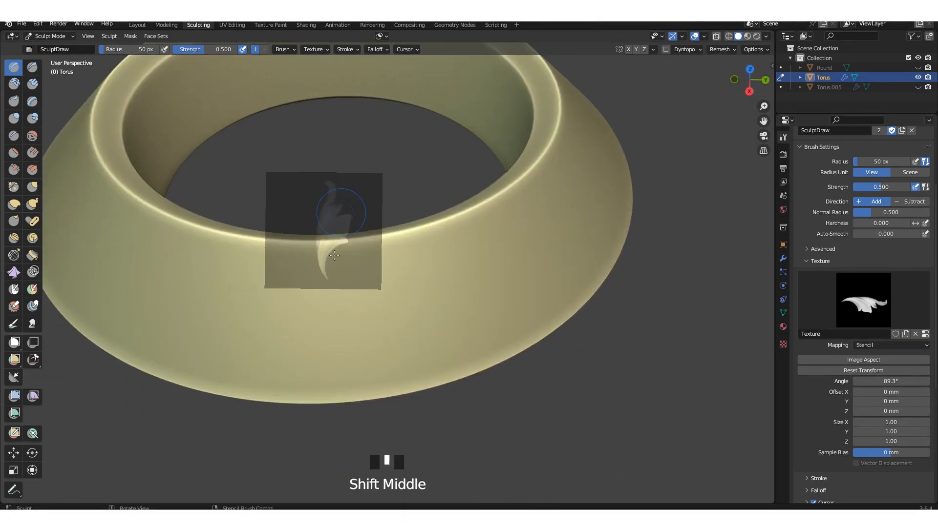
{"action": "right_click_drag", "start_coordinate": [357, 244], "coordinate": [340, 349]}
{"action": "middle_click_drag", "start_coordinate": [339, 349], "coordinate": [366, 265], "text": "shift"}
{"action": "middle_click_drag", "start_coordinate": [449, 247], "coordinate": [442, 266], "text": "alt"}
{"action": "middle_click_drag", "start_coordinate": [435, 266], "coordinate": [328, 289], "text": "alt"}
{"action": "right_click_drag", "start_coordinate": [327, 289], "coordinate": [379, 244]}
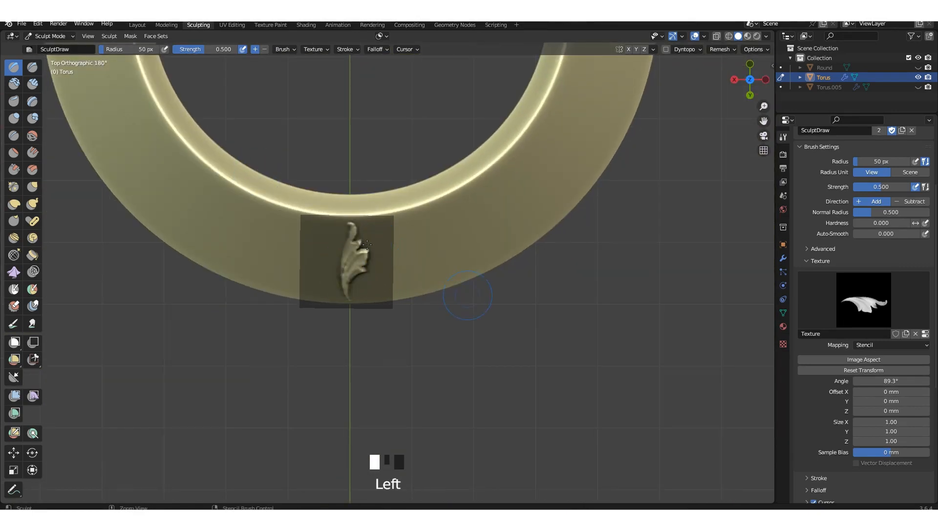
{"action": "key", "text": "ctrl+z"}
Step: Set the Draw brush radius to 110 px and replace the texture image with the acanthus leaf 5cac15f65992...a081f62fb1.jpg
{"action": "key", "text": "e"}
{"action": "left_click", "coordinate": [383, 264]}
{"action": "key", "text": "f"}
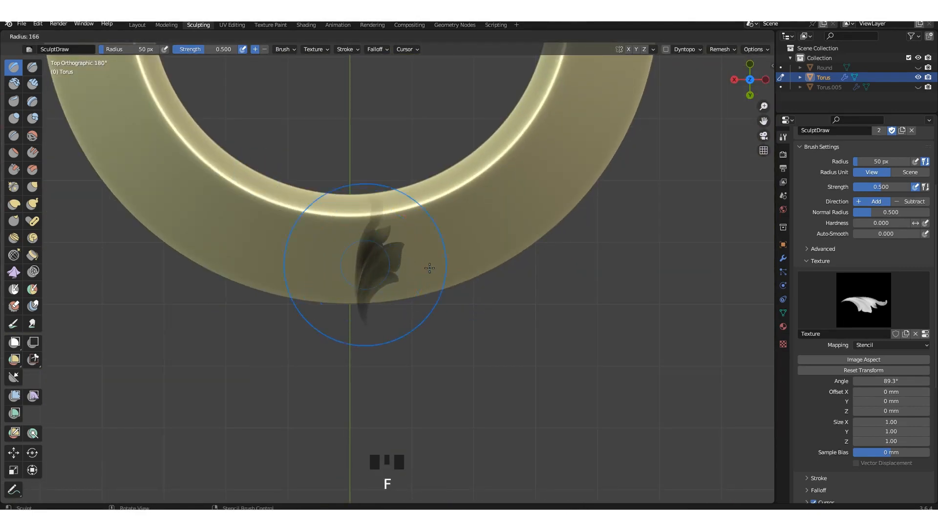
{"action": "middle_click_drag", "start_coordinate": [404, 299], "coordinate": [329, 272]}
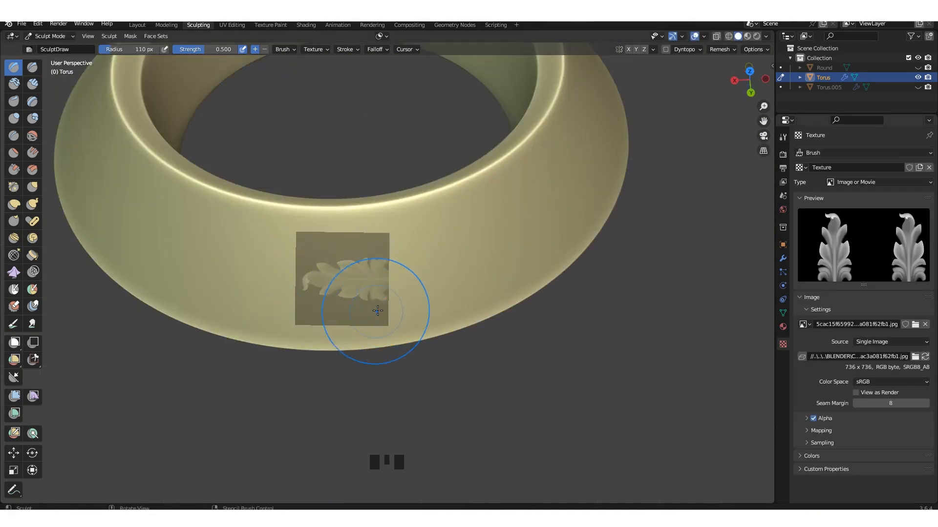
Step: Rotate the acanthus stencil to 181° and enlarge it to span the ring's sloped face, trying brush strokes over it
{"action": "right_click_drag", "start_coordinate": [377, 310], "coordinate": [385, 249], "text": "ctrl"}
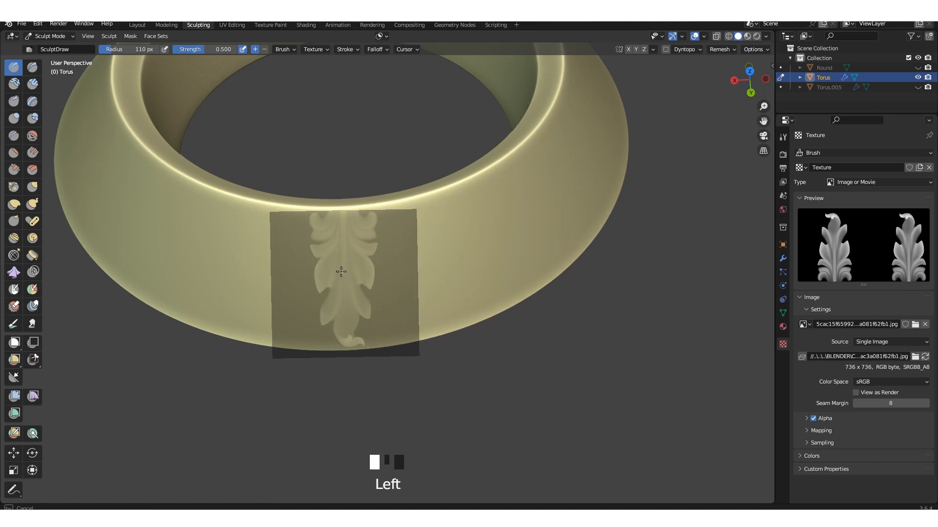
{"action": "left_click_drag", "start_coordinate": [342, 271], "coordinate": [363, 274], "text": "shift"}
{"action": "left_click", "coordinate": [413, 277], "text": "shift"}
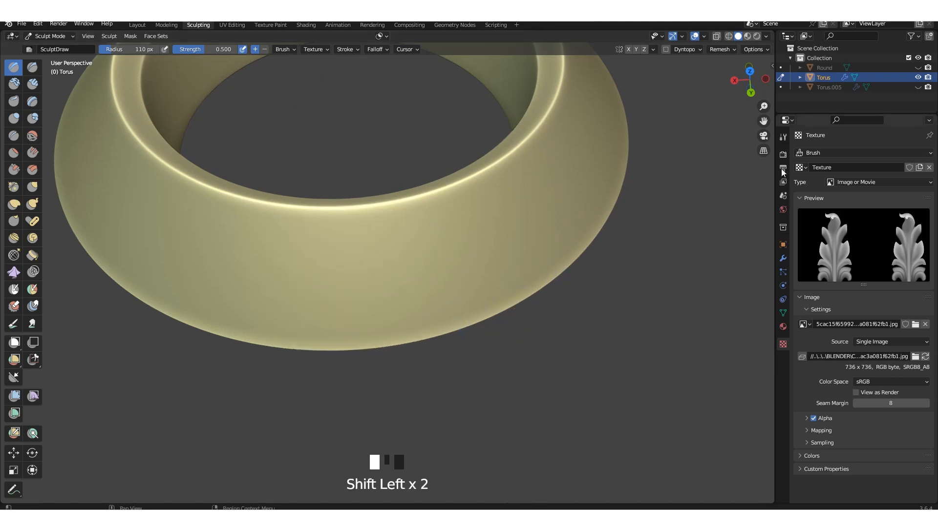
Step: Expand the brush's Symmetry settings and set the radial symmetry to X 1, Y 1 and Z 19
{"action": "left_click", "coordinate": [782, 155]}
{"action": "left_click", "coordinate": [818, 329]}
{"action": "left_click", "coordinate": [820, 386]}
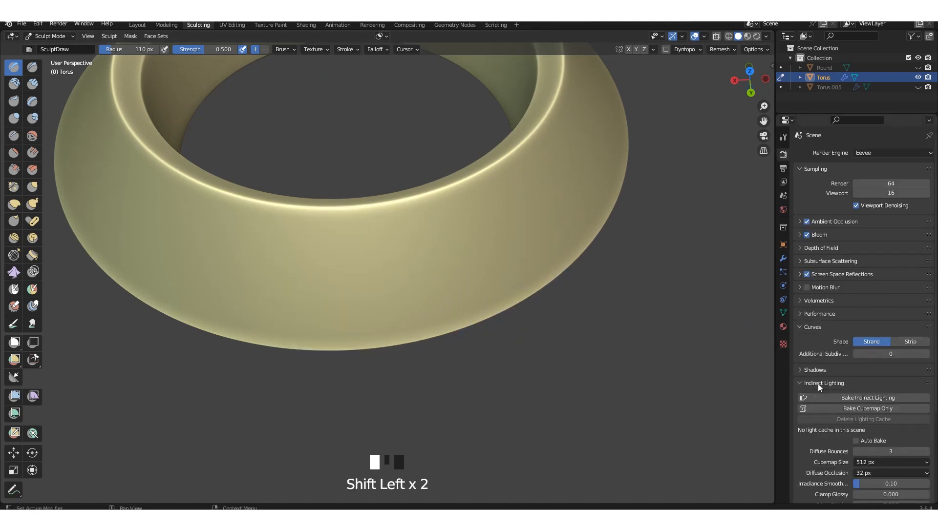
{"action": "scroll", "coordinate": [825, 391], "scroll_direction": "down", "scroll_amount": 2}
{"action": "left_click", "coordinate": [782, 137]}
{"action": "scroll", "coordinate": [859, 293], "scroll_direction": "down", "scroll_amount": 12}
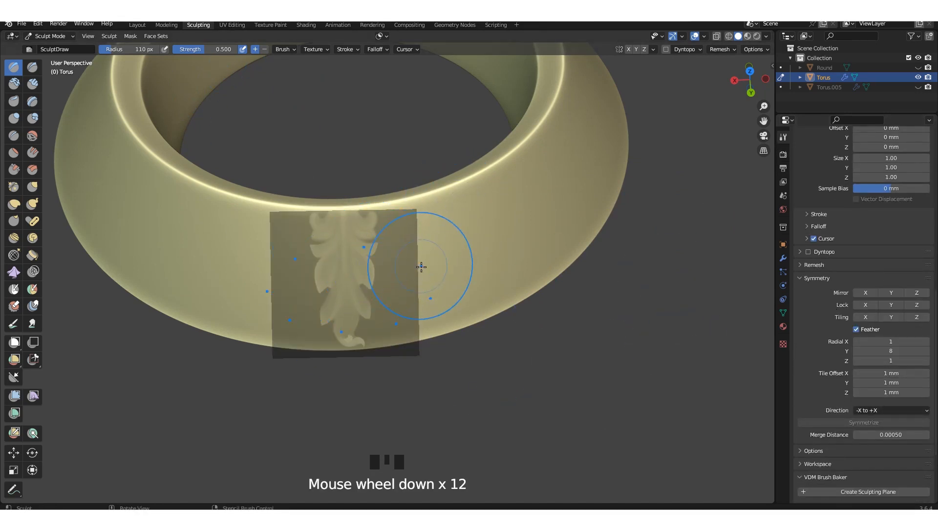
{"action": "middle_click_drag", "start_coordinate": [433, 276], "coordinate": [464, 235], "text": "alt"}
{"action": "middle_click_drag", "start_coordinate": [561, 235], "coordinate": [429, 301], "text": "shift"}
{"action": "mouse_move", "coordinate": [890, 342]}
{"action": "left_mouse_down"}
{"action": "mouse_move", "coordinate": [900, 342]}
{"action": "mouse_move", "coordinate": [877, 351]}
{"action": "mouse_move", "coordinate": [874, 341]}
{"action": "left_mouse_up"}
Step: Reposition the acanthus stencil on the ring's front face, make a trial stroke and undo it
{"action": "middle_click_drag", "start_coordinate": [432, 248], "coordinate": [361, 276]}
{"action": "right_click_drag", "start_coordinate": [362, 276], "coordinate": [398, 289]}
{"action": "left_click_drag", "start_coordinate": [399, 289], "coordinate": [445, 380]}
{"action": "key", "text": "ctrl+z"}
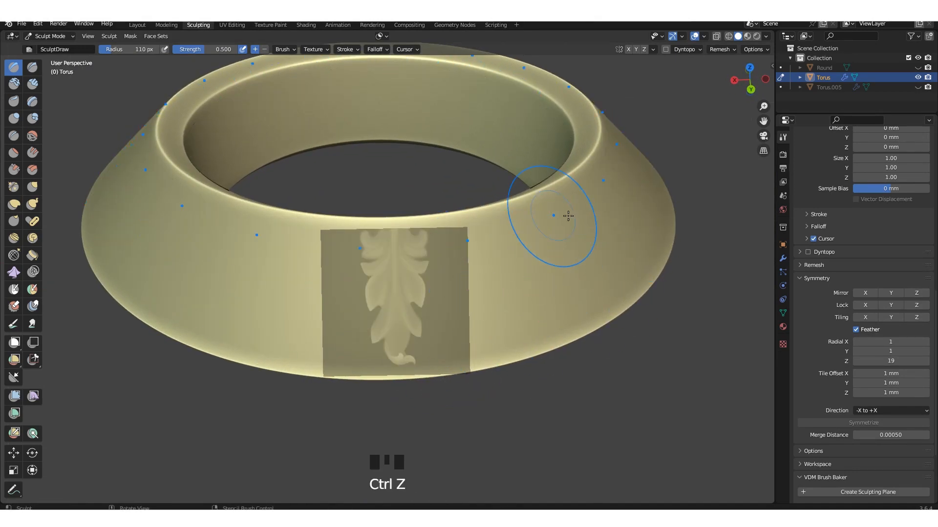
Step: Select the face loops of the ring's outer sloped band, hide all other faces and return to Sculpt Mode
{"action": "key", "text": "Tab"}
{"action": "key", "text": "3"}
{"action": "key", "text": "alt+a"}
{"action": "left_click", "coordinate": [577, 201], "text": "alt+shift"}
{"action": "left_click", "coordinate": [590, 228], "text": "alt+shift"}
{"action": "left_click", "coordinate": [607, 258], "text": "alt+shift"}
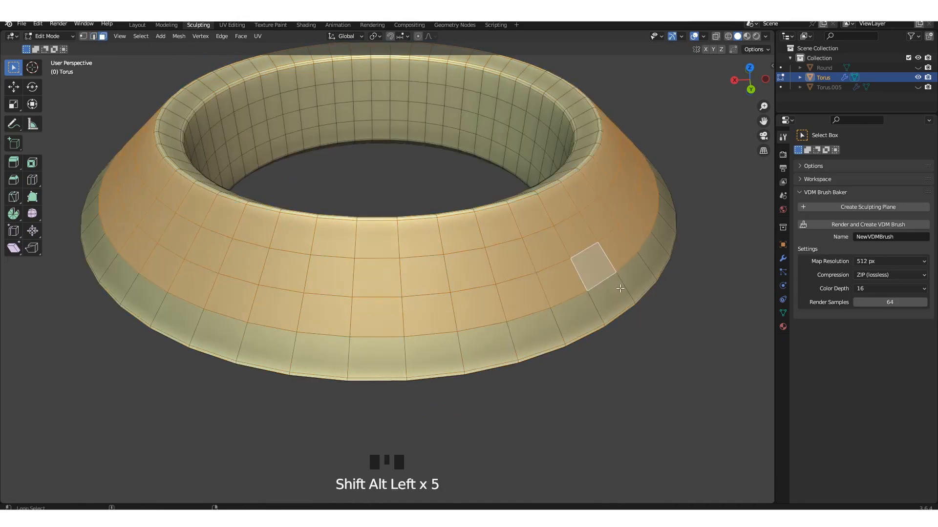
{"action": "left_click", "coordinate": [622, 286], "text": "alt+shift"}
{"action": "key", "text": "shift+h"}
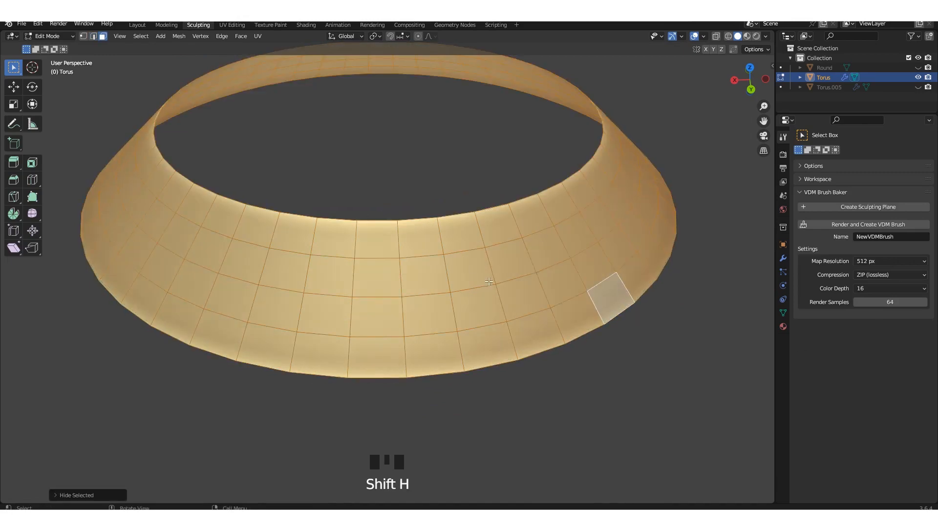
{"action": "key", "text": "Tab"}
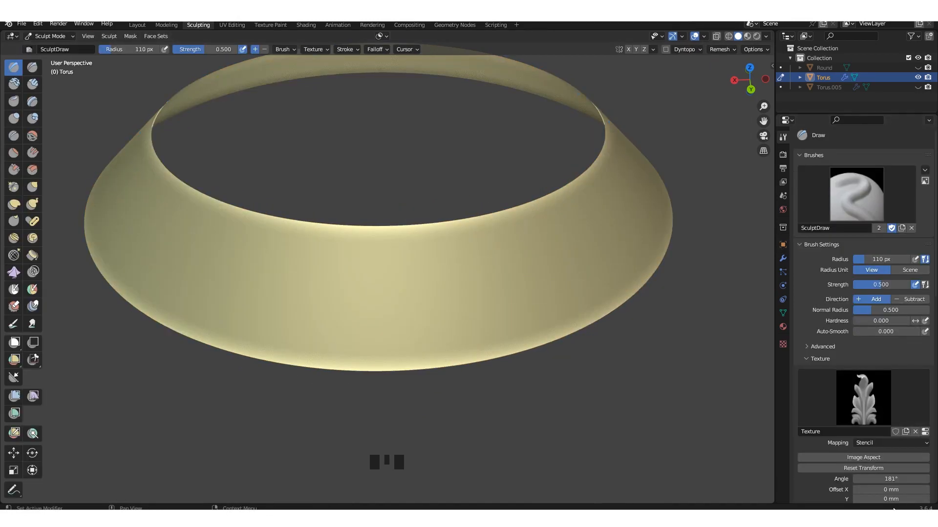
Step: Set the radial Z symmetry to 25 and stamp the acanthus leaf around the ring's sloped band
{"action": "scroll", "coordinate": [893, 415], "scroll_direction": "down", "scroll_amount": 15}
{"action": "left_click", "coordinate": [901, 371]}
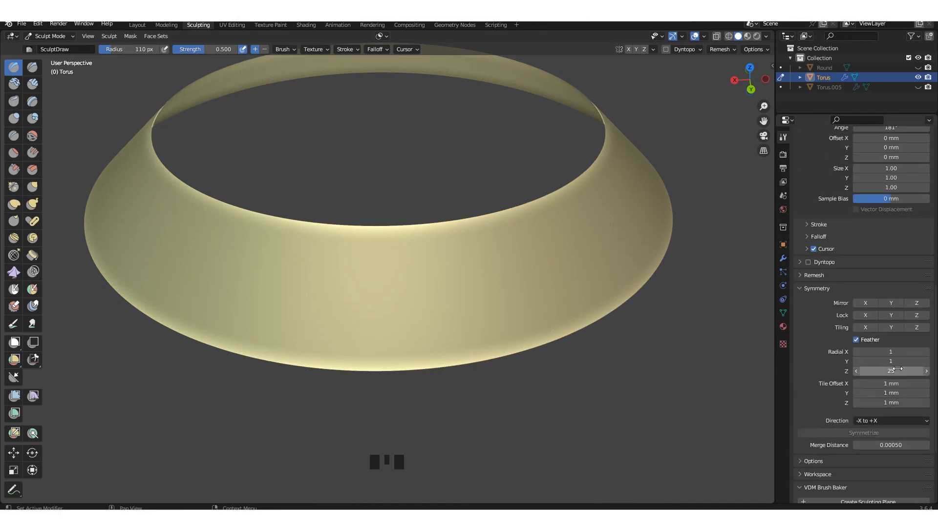
{"action": "mouse_move", "coordinate": [392, 276]}
{"action": "right_mouse_down", "text": "shift"}
{"action": "mouse_move", "coordinate": [440, 299]}
{"action": "mouse_move", "coordinate": [408, 278]}
{"action": "right_mouse_up", "text": "shift"}
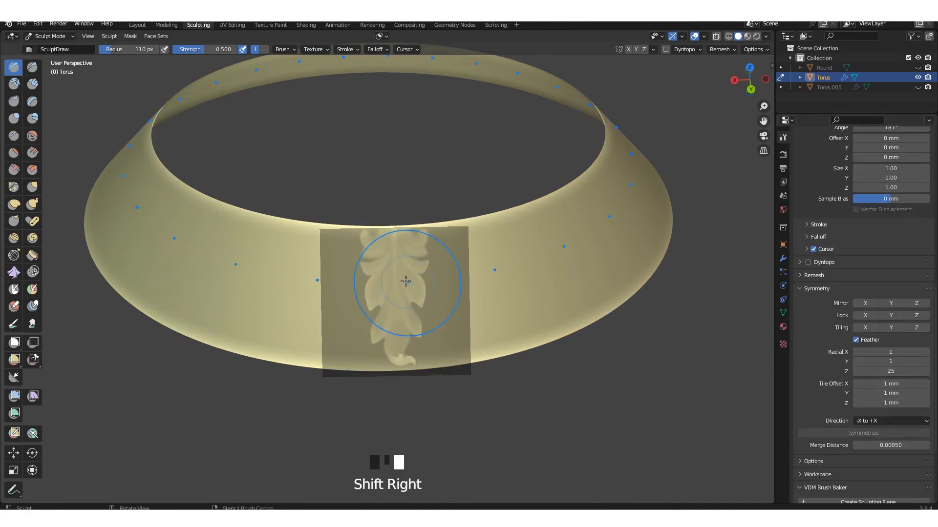
{"action": "mouse_move", "coordinate": [408, 278]}
{"action": "left_mouse_down"}
{"action": "mouse_move", "coordinate": [447, 415]}
{"action": "mouse_move", "coordinate": [675, 476]}
{"action": "left_mouse_up"}
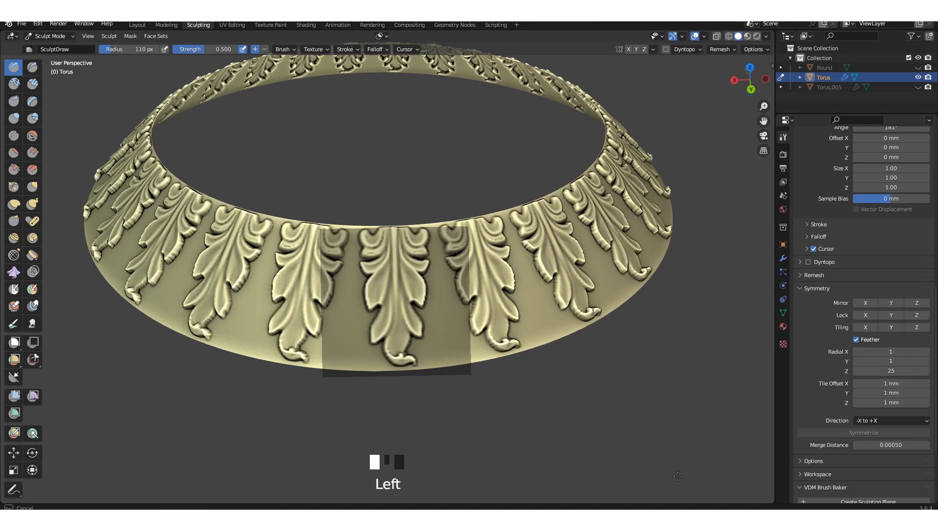
{"action": "mouse_move", "coordinate": [700, 383]}
{"action": "middle_mouse_down"}
{"action": "mouse_move", "coordinate": [504, 259]}
{"action": "mouse_move", "coordinate": [481, 263]}
{"action": "mouse_move", "coordinate": [500, 264]}
{"action": "middle_mouse_up"}
{"action": "scroll", "coordinate": [467, 249], "scroll_direction": "down", "scroll_amount": 2}
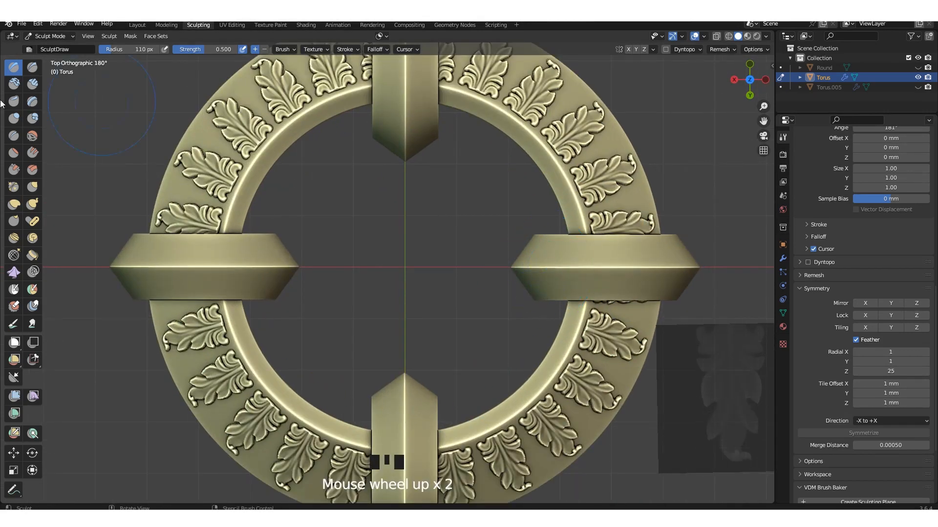
Step: Switch to the Draw Sharp brush with a 31 px radius and the Line stroke method, and try a line across the leaf tops
{"action": "left_click", "coordinate": [32, 67]}
{"action": "middle_click_drag", "start_coordinate": [342, 244], "coordinate": [472, 259]}
{"action": "scroll", "coordinate": [472, 259], "scroll_direction": "up", "scroll_amount": 2}
{"action": "left_click_drag", "start_coordinate": [472, 260], "coordinate": [469, 257]}
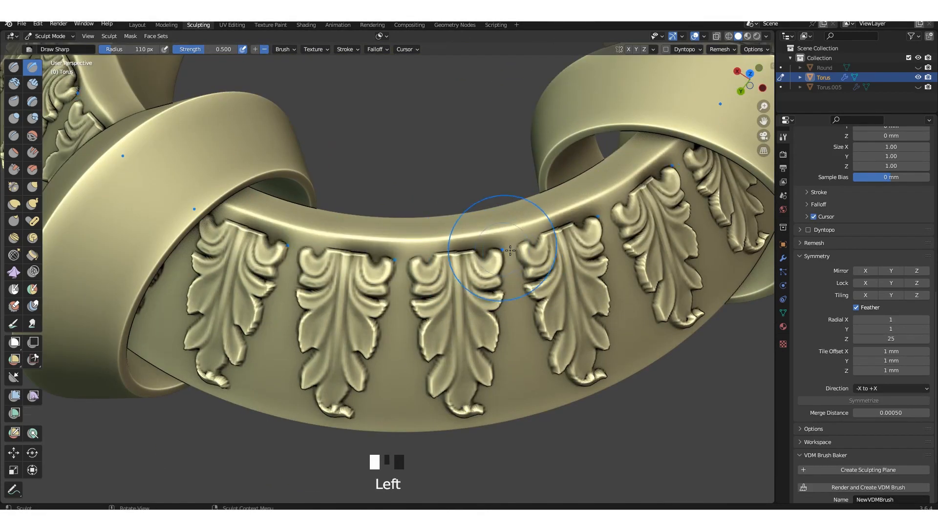
{"action": "key", "text": "ctrl+z"}
{"action": "key", "text": "e"}
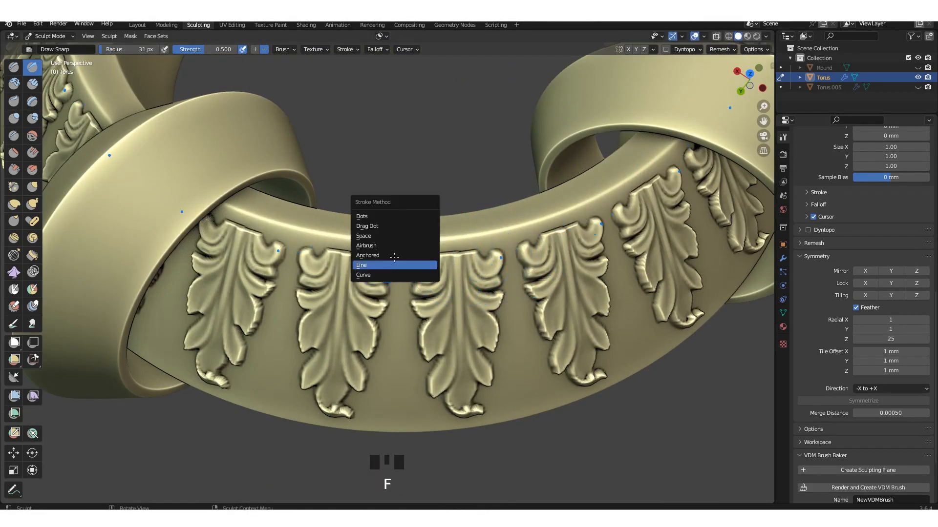
{"action": "left_click", "coordinate": [373, 265]}
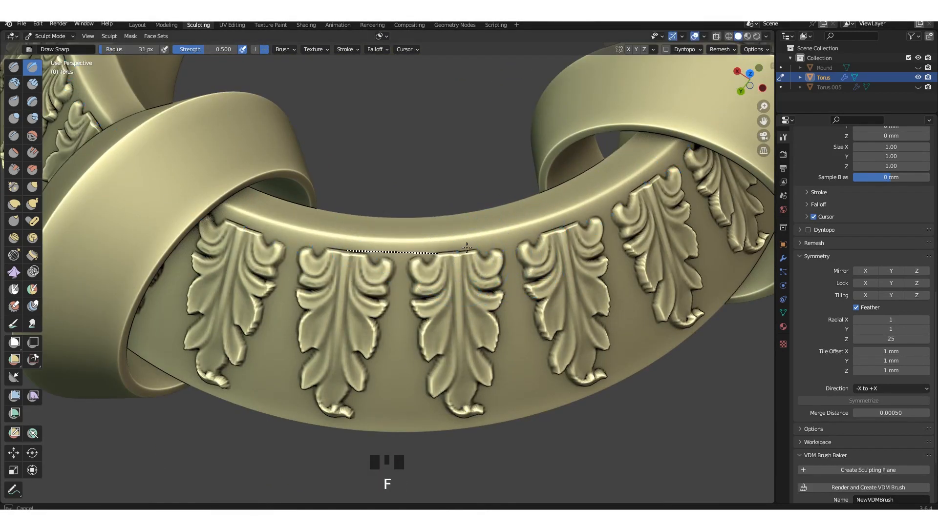
{"action": "left_click_drag", "start_coordinate": [467, 248], "coordinate": [466, 247]}
Step: Set the radial Z symmetry to 64 and carve a sharp groove along the leaf tops around the sloped band
{"action": "scroll", "coordinate": [423, 232], "scroll_direction": "down", "scroll_amount": 7}
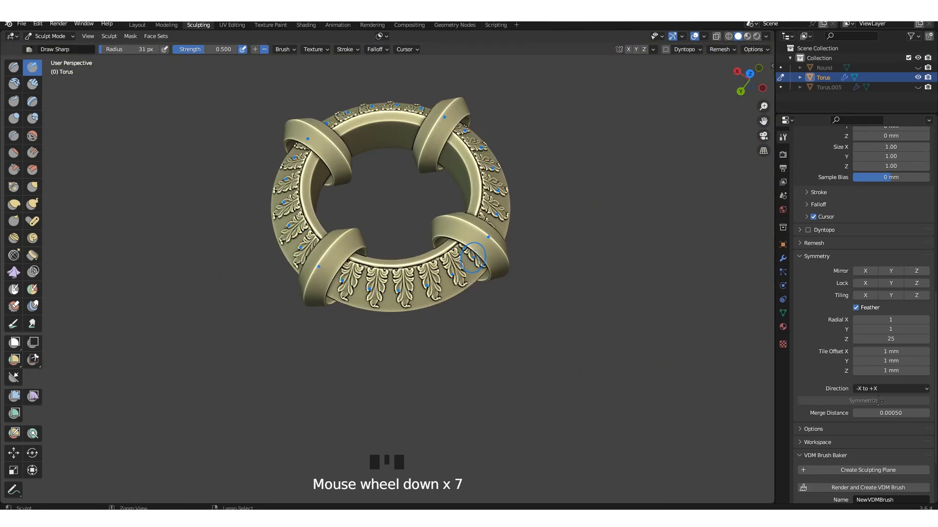
{"action": "scroll", "coordinate": [439, 234], "scroll_direction": "down", "scroll_amount": 3}
{"action": "scroll", "coordinate": [440, 234], "scroll_direction": "up", "scroll_amount": 5}
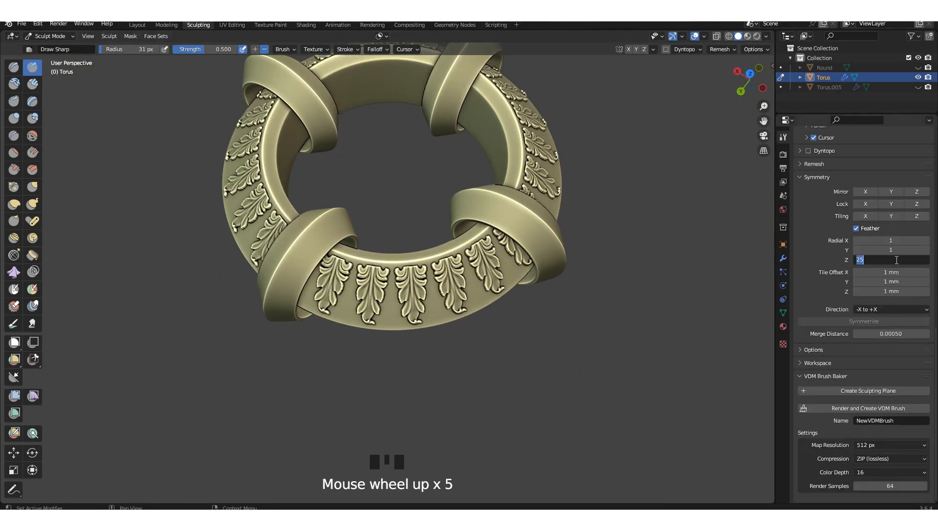
{"action": "scroll", "coordinate": [386, 243], "scroll_direction": "up", "scroll_amount": 1}
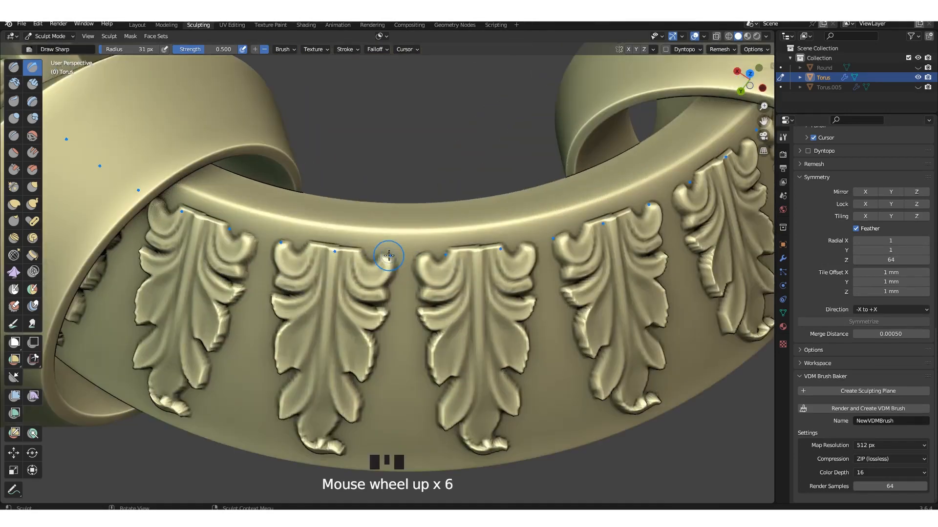
{"action": "left_click_drag", "start_coordinate": [393, 249], "coordinate": [393, 250]}
{"action": "left_click_drag", "start_coordinate": [355, 245], "coordinate": [355, 245]}
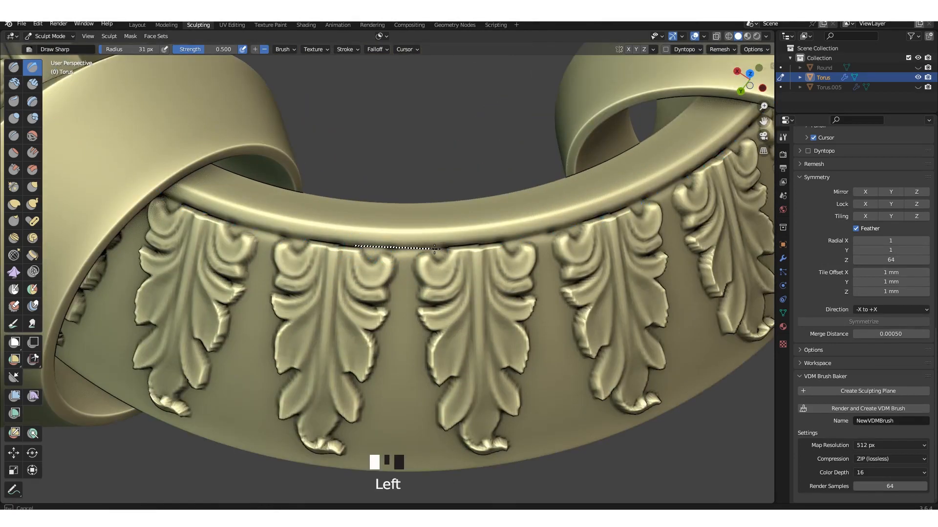
Step: Try carving a matching groove below the leaf tips along the sloped band's outer edge, and undo it
{"action": "scroll", "coordinate": [383, 251], "scroll_direction": "down", "scroll_amount": 7}
{"action": "mouse_move", "coordinate": [383, 251]}
{"action": "middle_mouse_down", "text": "shift"}
{"action": "mouse_move", "coordinate": [391, 230]}
{"action": "mouse_move", "coordinate": [377, 198]}
{"action": "mouse_move", "coordinate": [390, 211]}
{"action": "mouse_move", "coordinate": [377, 244]}
{"action": "middle_mouse_up", "text": "shift"}
{"action": "left_click_drag", "start_coordinate": [406, 248], "coordinate": [453, 248]}
{"action": "key", "text": "ctrl+z"}
{"action": "key", "text": "ctrl+z"}
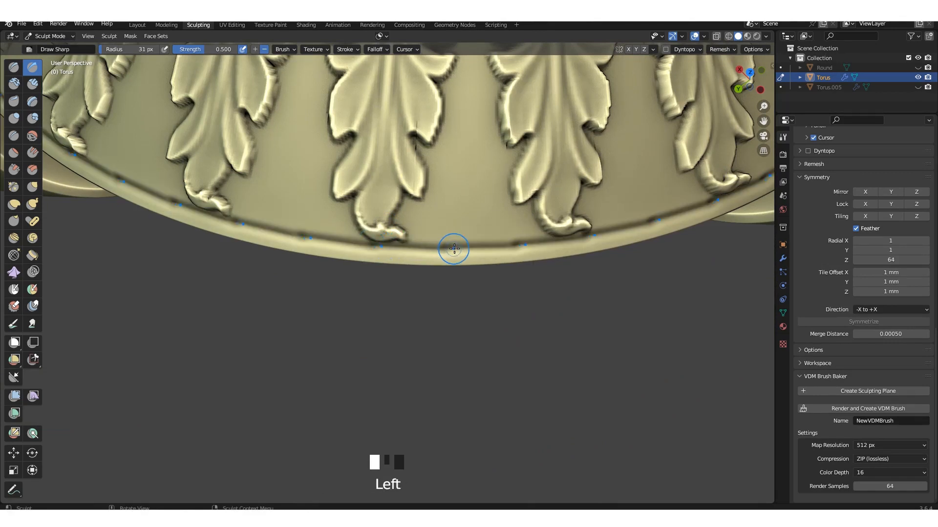
{"action": "left_click_drag", "start_coordinate": [364, 245], "coordinate": [364, 245]}
{"action": "mouse_move", "coordinate": [363, 245]}
{"action": "middle_mouse_down", "text": "shift"}
{"action": "mouse_move", "coordinate": [416, 264]}
{"action": "mouse_move", "coordinate": [492, 261]}
{"action": "middle_mouse_up", "text": "shift"}
{"action": "scroll", "coordinate": [416, 264], "scroll_direction": "up", "scroll_amount": 3}
{"action": "key", "text": "ctrl+z"}
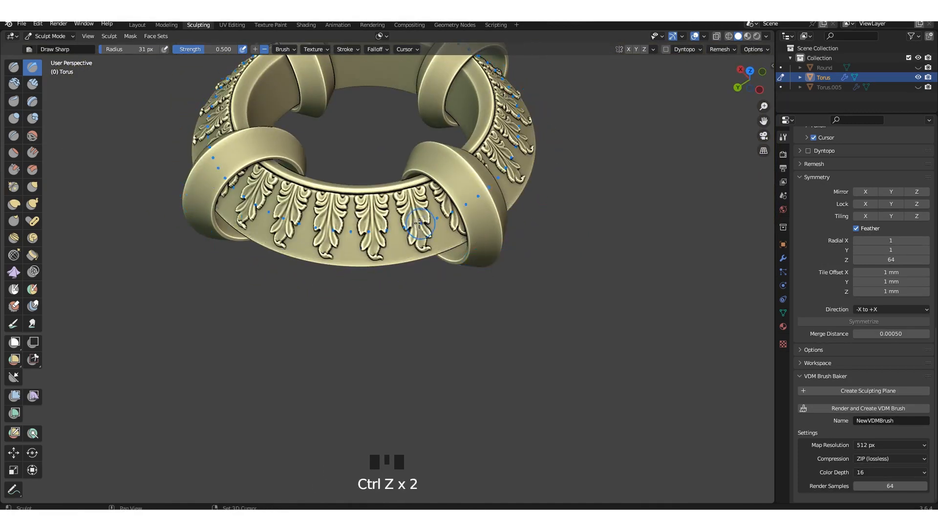
Step: Carve evenly spaced straight grooves across the sloped band on the ring's back side with repeated line strokes
{"action": "middle_click_drag", "start_coordinate": [419, 223], "coordinate": [378, 244]}
{"action": "scroll", "coordinate": [381, 220], "scroll_direction": "up", "scroll_amount": 3}
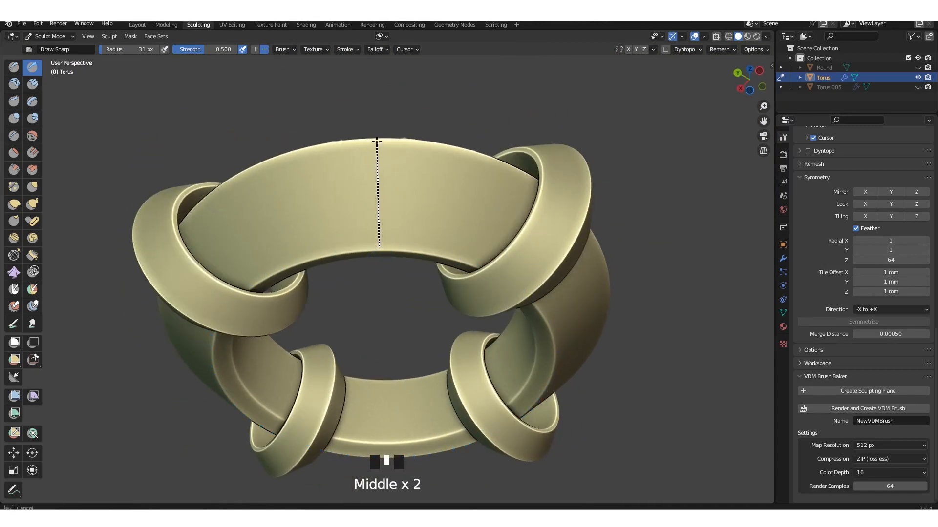
{"action": "left_click_drag", "start_coordinate": [377, 141], "coordinate": [376, 144]}
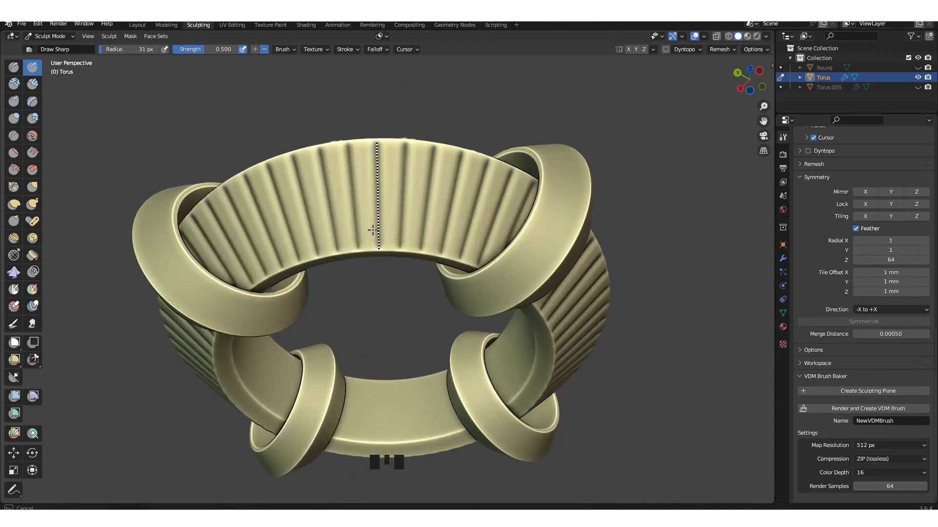
{"action": "middle_click_drag", "start_coordinate": [372, 230], "coordinate": [383, 215], "text": "shift"}
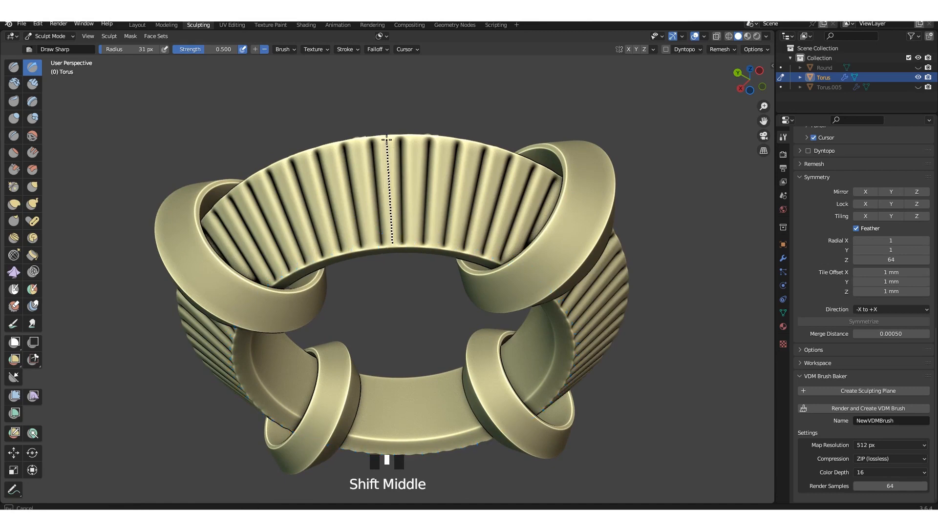
Step: Return to the Draw brush on the ring's front, expand its Stroke and Falloff settings and remove the acanthus texture
{"action": "middle_click_drag", "start_coordinate": [459, 149], "coordinate": [402, 172]}
{"action": "left_click", "coordinate": [13, 71]}
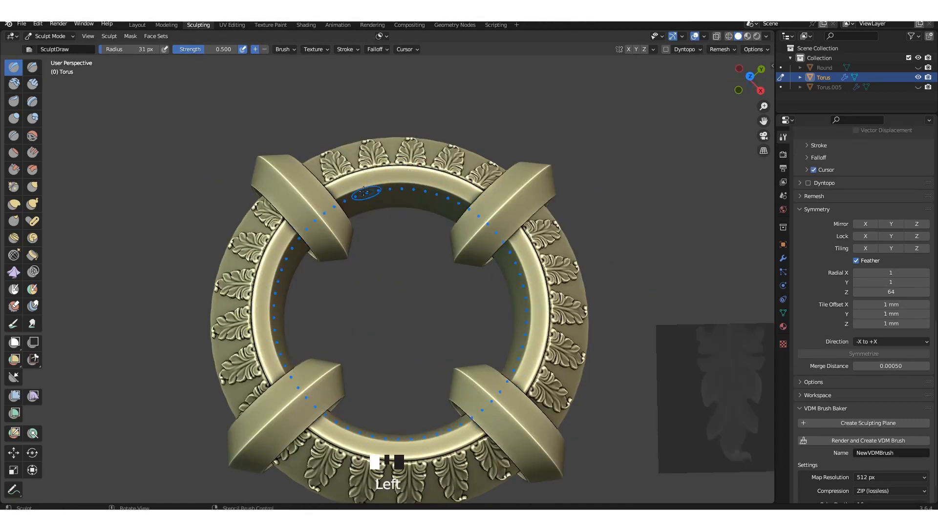
{"action": "scroll", "coordinate": [833, 338], "scroll_direction": "down", "scroll_amount": 2}
{"action": "scroll", "coordinate": [846, 274], "scroll_direction": "up", "scroll_amount": 11}
{"action": "left_click", "coordinate": [821, 342]}
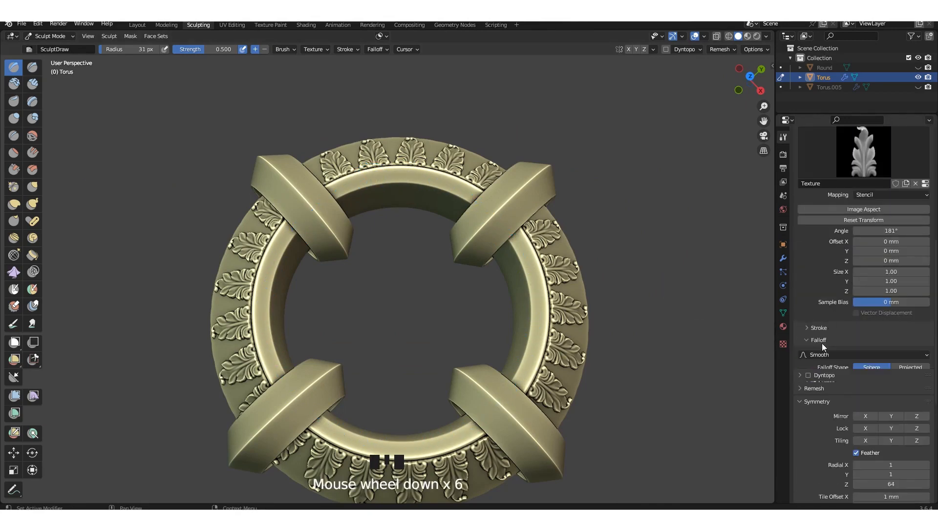
{"action": "left_click", "coordinate": [819, 328]}
{"action": "scroll", "coordinate": [825, 353], "scroll_direction": "down", "scroll_amount": 6}
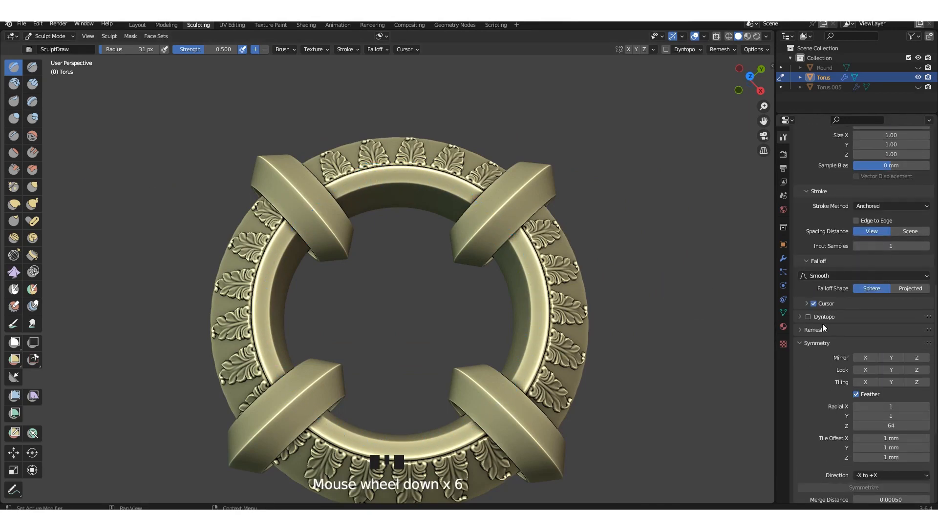
{"action": "left_click", "coordinate": [820, 330]}
{"action": "scroll", "coordinate": [839, 336], "scroll_direction": "up", "scroll_amount": 4}
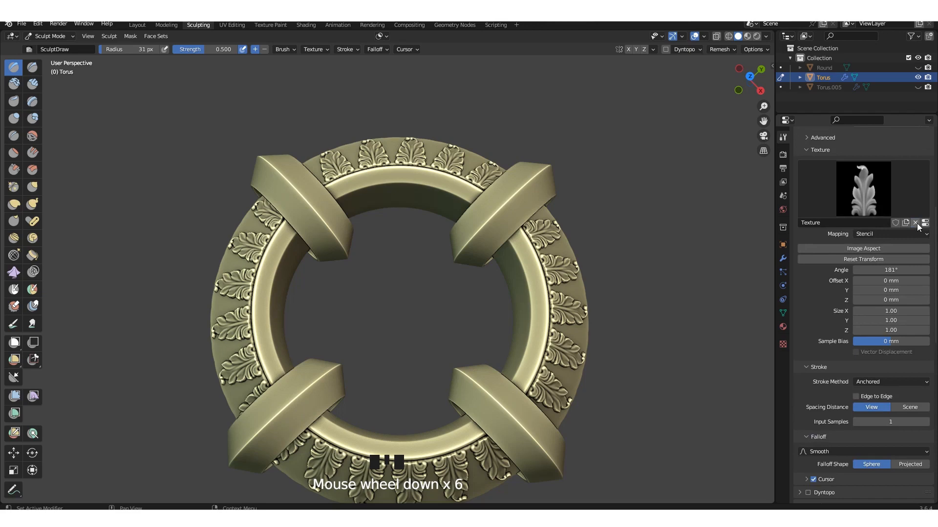
{"action": "left_click", "coordinate": [915, 223]}
{"action": "scroll", "coordinate": [912, 223], "scroll_direction": "up", "scroll_amount": 3}
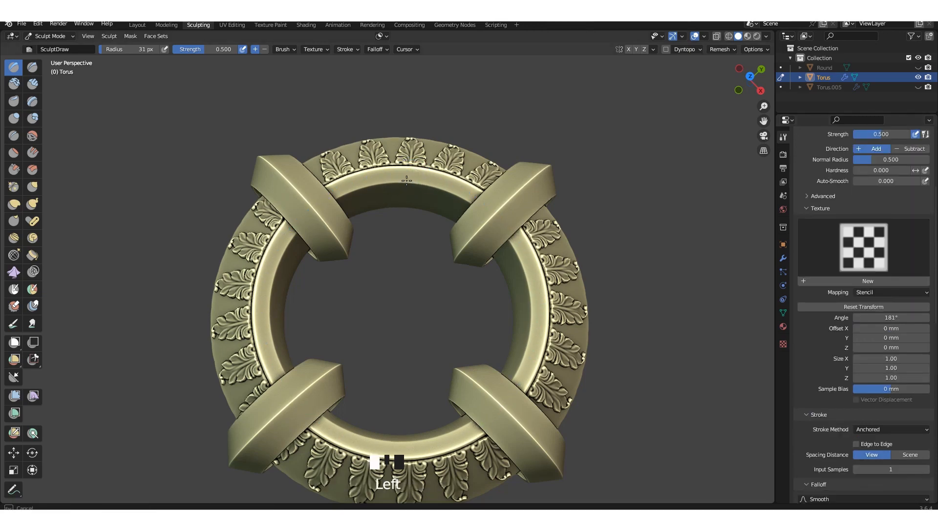
Step: Try stamping round bumps around the front inner bevel at 0.500 strength, and undo them
{"action": "scroll", "coordinate": [406, 181], "scroll_direction": "up", "scroll_amount": 2}
{"action": "middle_click_drag", "start_coordinate": [406, 181], "coordinate": [406, 160], "text": "shift"}
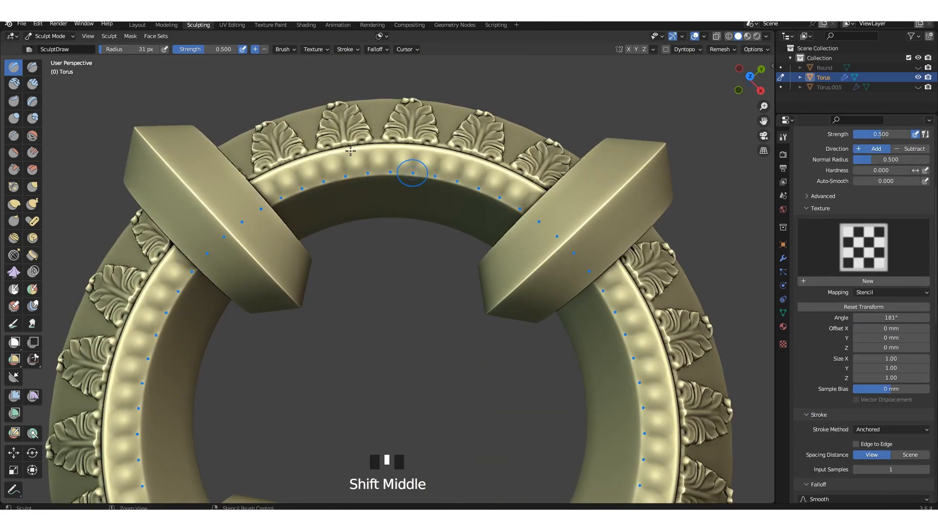
{"action": "key", "text": "ctrl+z"}
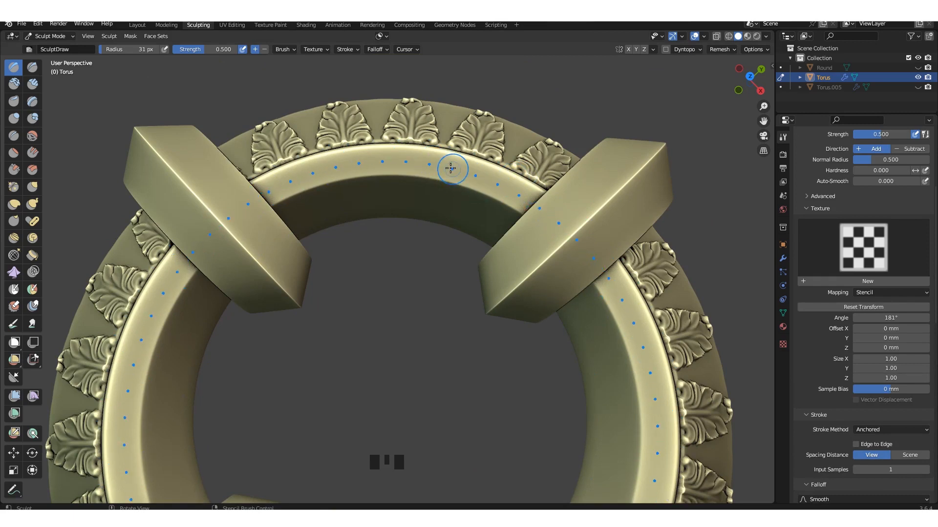
{"action": "left_click", "coordinate": [450, 168]}
{"action": "scroll", "coordinate": [450, 168], "scroll_direction": "down", "scroll_amount": 2}
{"action": "middle_click_drag", "start_coordinate": [693, 295], "coordinate": [546, 266], "text": "shift"}
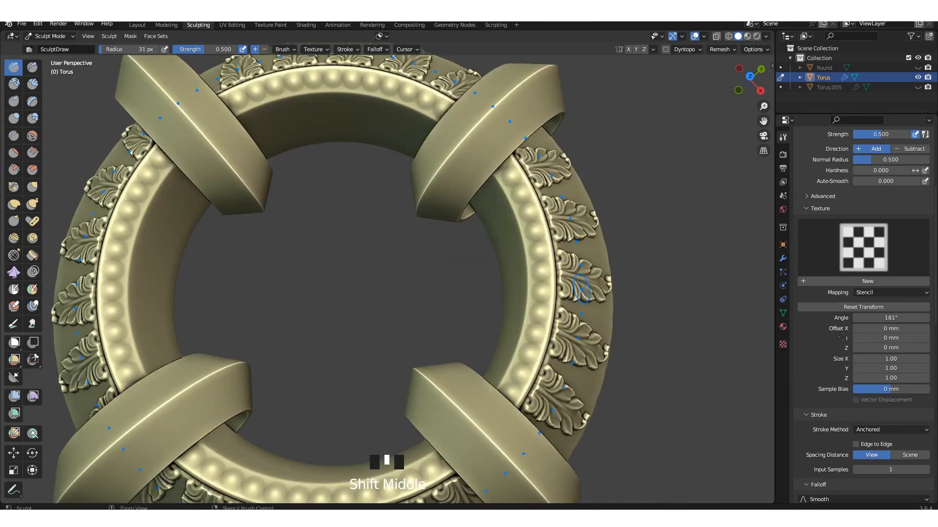
{"action": "key", "text": "ctrl+z"}
{"action": "scroll", "coordinate": [752, 283], "scroll_direction": "down", "scroll_amount": 4}
{"action": "scroll", "coordinate": [476, 305], "scroll_direction": "up", "scroll_amount": 3}
{"action": "middle_click_drag", "start_coordinate": [477, 302], "coordinate": [467, 250], "text": "shift"}
{"action": "scroll", "coordinate": [859, 356], "scroll_direction": "down", "scroll_amount": 11}
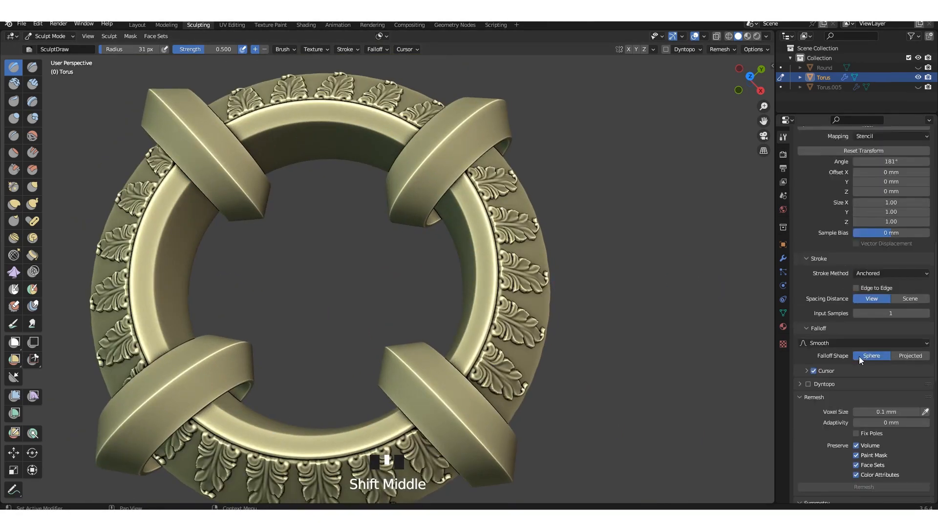
Step: Try stamping beads around the inner bevel with Smooth falloff at strengths 0.855 and 1.000, undoing each attempt
{"action": "left_click", "coordinate": [825, 285]}
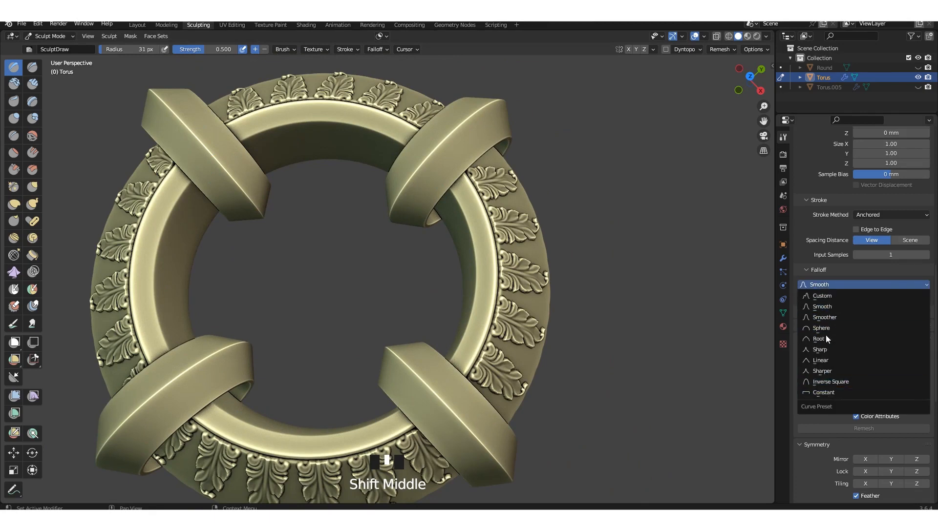
{"action": "scroll", "coordinate": [512, 234], "scroll_direction": "up", "scroll_amount": 3}
{"action": "key", "text": "shift+f"}
{"action": "left_click", "coordinate": [559, 226]}
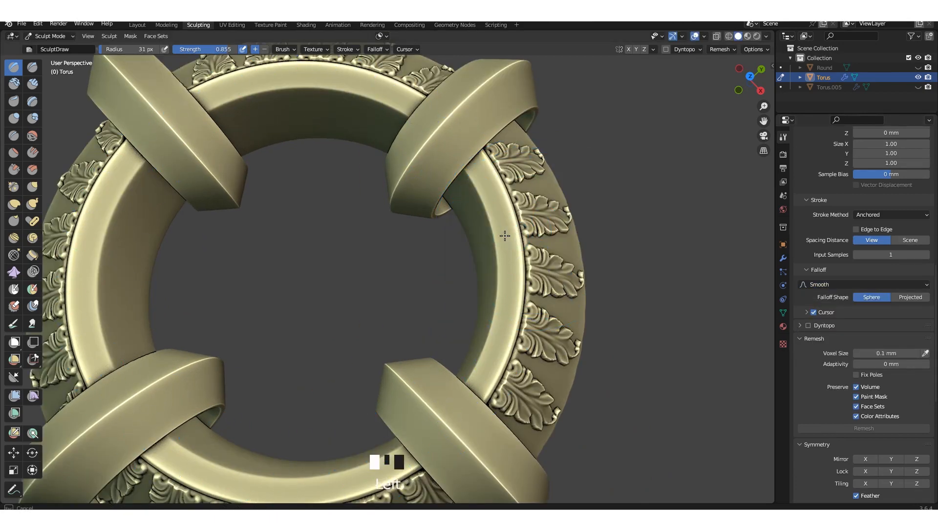
{"action": "left_click", "coordinate": [506, 246]}
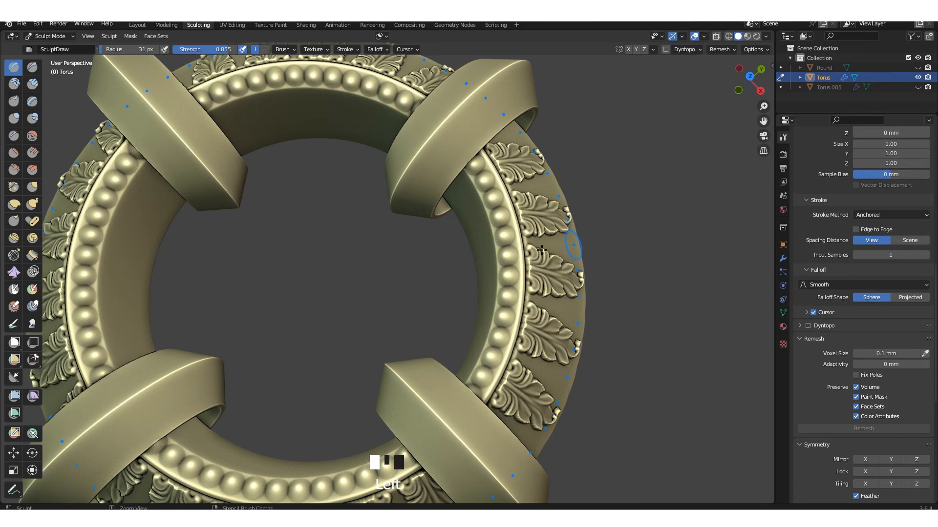
{"action": "scroll", "coordinate": [502, 212], "scroll_direction": "up", "scroll_amount": 4}
{"action": "key", "text": "shift+f"}
{"action": "left_click", "coordinate": [493, 225]}
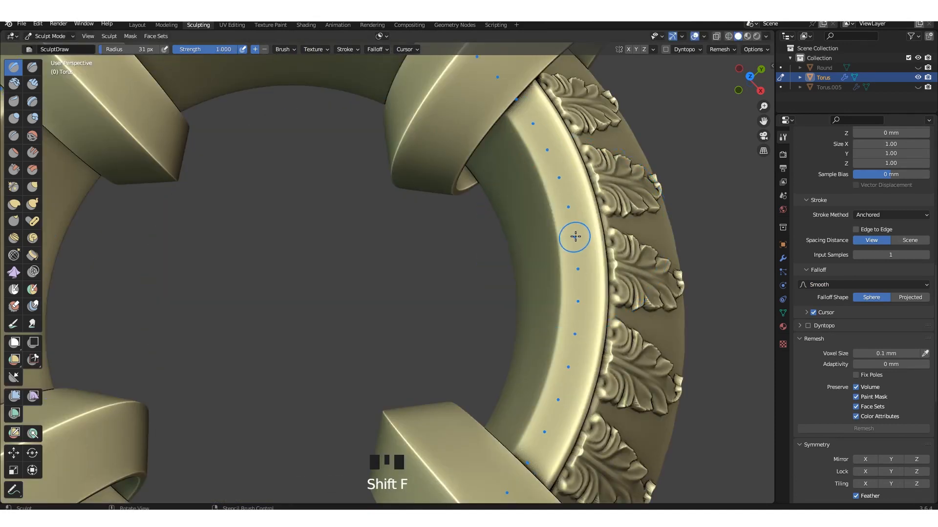
{"action": "left_click", "coordinate": [579, 239]}
{"action": "key", "text": "ctrl+z"}
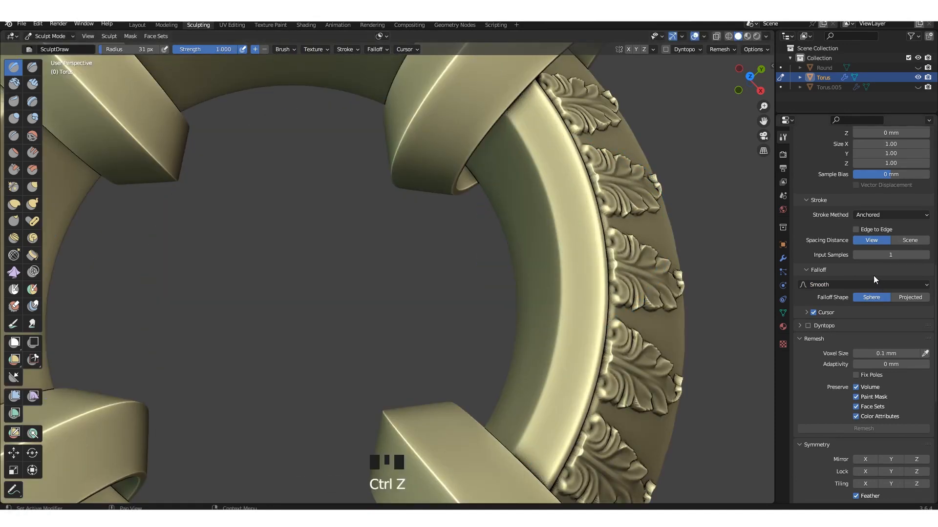
Step: Set the brush falloff to Sphere and make a trial stamp of beads around the inner bevel
{"action": "left_click", "coordinate": [829, 285]}
{"action": "left_click", "coordinate": [825, 328]}
{"action": "left_click", "coordinate": [578, 243]}
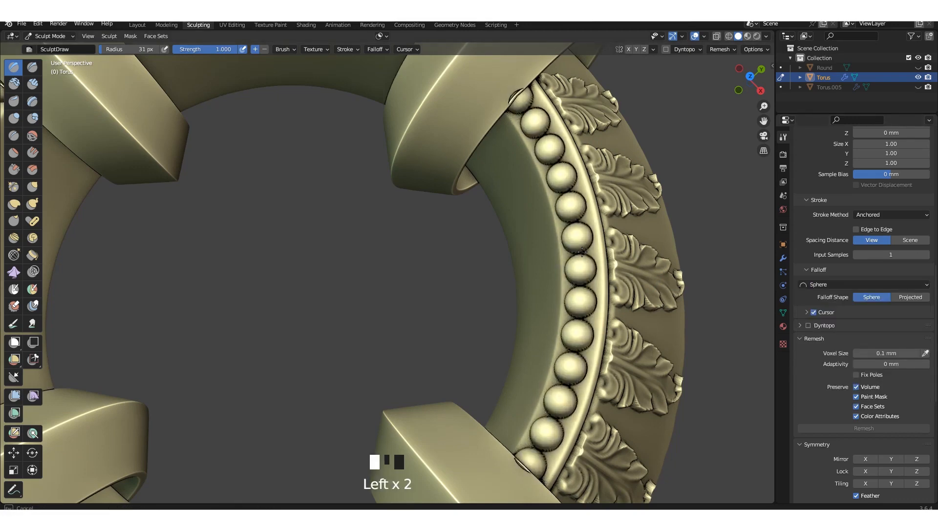
{"action": "scroll", "coordinate": [559, 234], "scroll_direction": "down", "scroll_amount": 4}
{"action": "scroll", "coordinate": [562, 229], "scroll_direction": "up", "scroll_amount": 2}
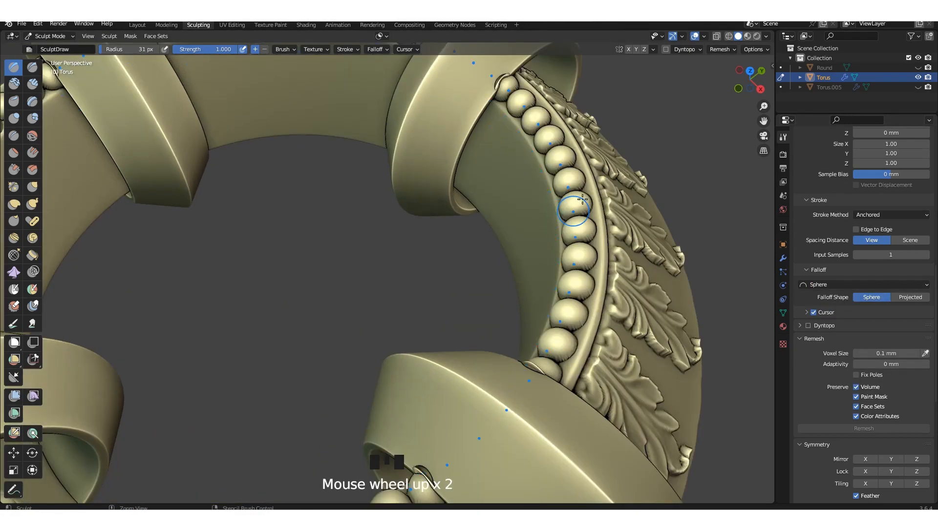
{"action": "middle_click_drag", "start_coordinate": [595, 205], "coordinate": [543, 217], "text": "shift"}
Step: Lower the brush strength to 0.558 and try the bead stamp on the inner bevel, then undo it
{"action": "key", "text": "shift+f"}
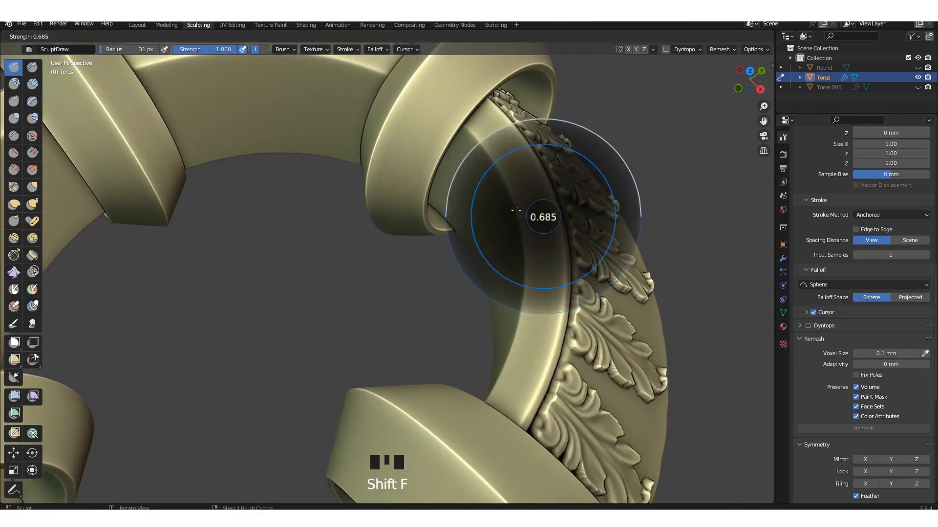
{"action": "left_click", "coordinate": [534, 224]}
{"action": "middle_click_drag", "start_coordinate": [539, 226], "coordinate": [604, 192], "text": "shift"}
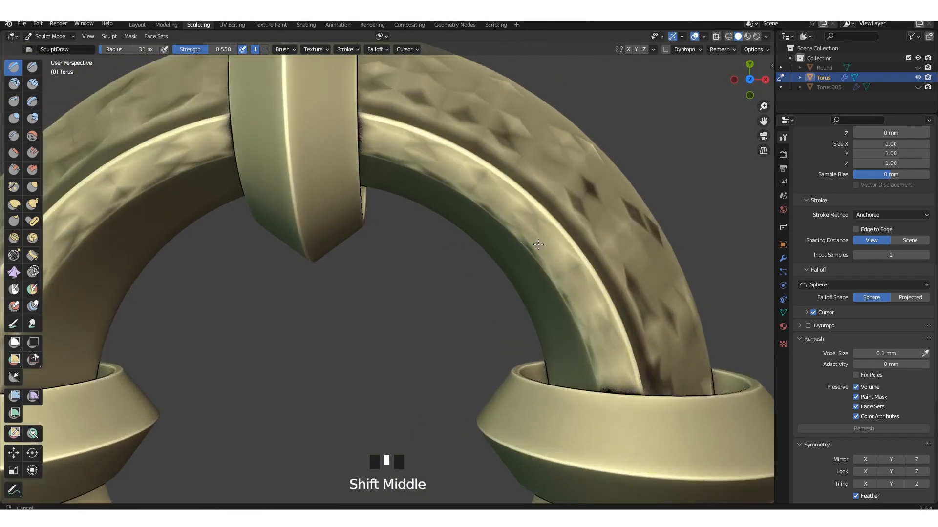
{"action": "scroll", "coordinate": [604, 191], "scroll_direction": "up", "scroll_amount": 2}
{"action": "key", "text": "ctrl+z"}
Step: Set the brush strength to 0.709 and stamp a row of rounded beads around the front inner bevel
{"action": "key", "text": "shift+f"}
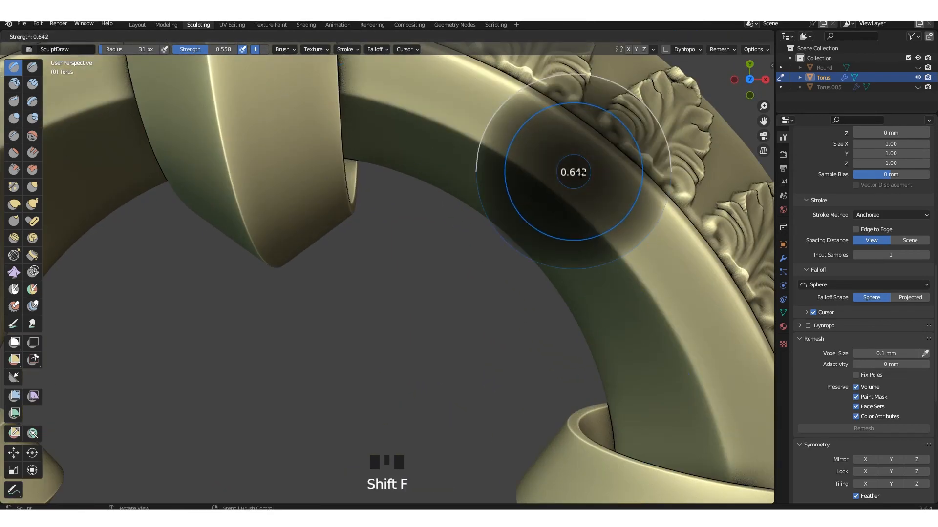
{"action": "left_click", "coordinate": [564, 174]}
{"action": "left_click_drag", "start_coordinate": [590, 184], "coordinate": [610, 205]}
{"action": "scroll", "coordinate": [544, 201], "scroll_direction": "down", "scroll_amount": 4}
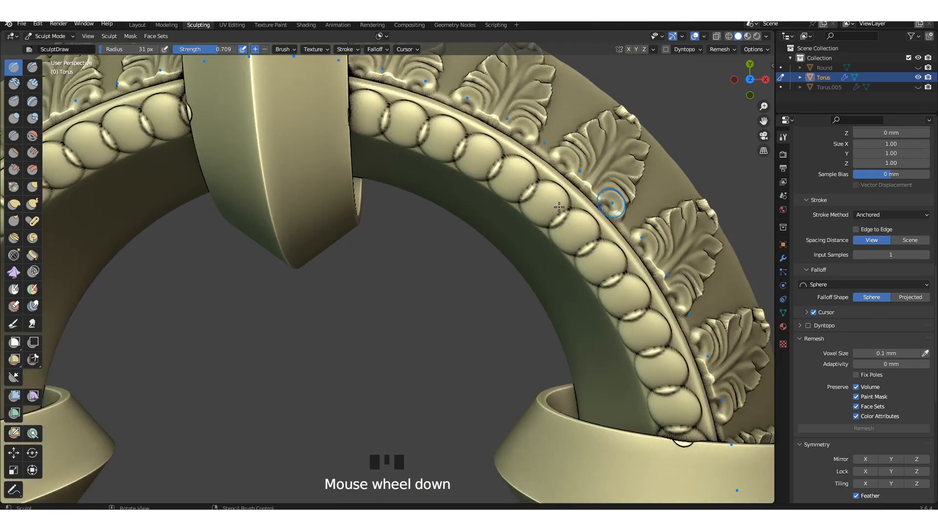
Step: Undo the smoothing of the beads and carve a round hollow into the centre of each one
{"action": "scroll", "coordinate": [544, 201], "scroll_direction": "up", "scroll_amount": 4}
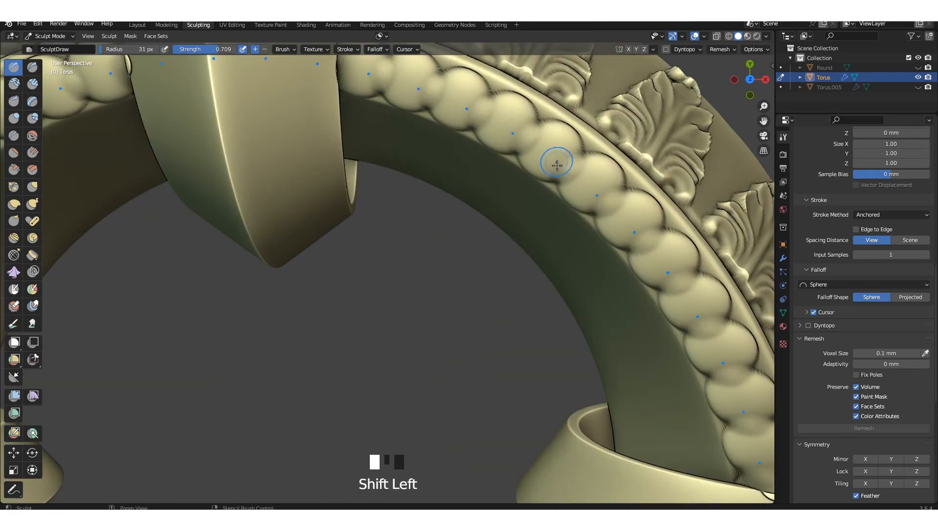
{"action": "key", "text": "ctrl+z"}
{"action": "left_click_drag", "start_coordinate": [551, 153], "coordinate": [570, 167], "text": "ctrl"}
{"action": "scroll", "coordinate": [605, 179], "scroll_direction": "down", "scroll_amount": 1}
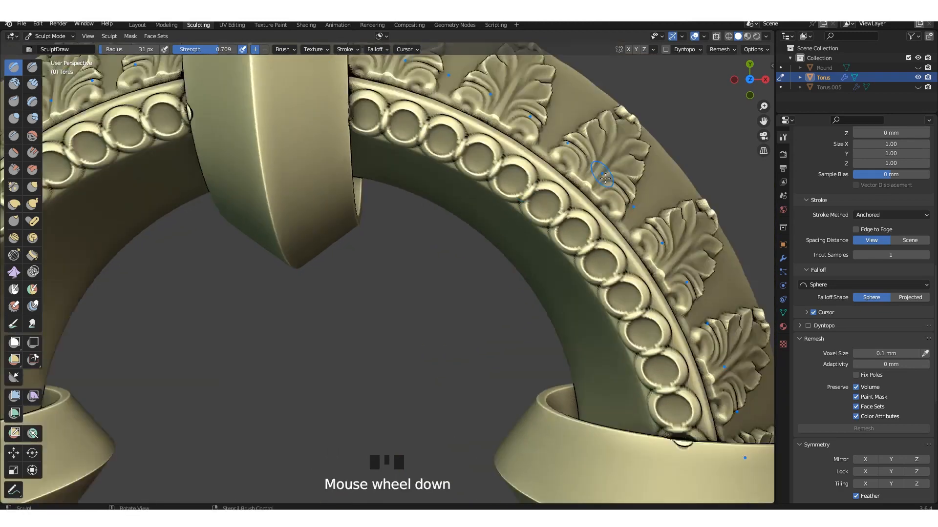
{"action": "scroll", "coordinate": [605, 178], "scroll_direction": "down", "scroll_amount": 4}
Step: Stamp a ring of round hollows into the plain inner bevel on the back of the ring, undoing the first attempt
{"action": "mouse_move", "coordinate": [522, 213]}
{"action": "middle_mouse_down"}
{"action": "mouse_move", "coordinate": [512, 224]}
{"action": "mouse_move", "coordinate": [525, 205]}
{"action": "middle_mouse_up"}
{"action": "middle_click_drag", "start_coordinate": [563, 282], "coordinate": [535, 191]}
{"action": "middle_click_drag", "start_coordinate": [534, 190], "coordinate": [481, 213], "text": "shift"}
{"action": "scroll", "coordinate": [483, 210], "scroll_direction": "up", "scroll_amount": 4}
{"action": "middle_click_drag", "start_coordinate": [490, 178], "coordinate": [538, 194], "text": "shift"}
{"action": "scroll", "coordinate": [547, 200], "scroll_direction": "up", "scroll_amount": 1}
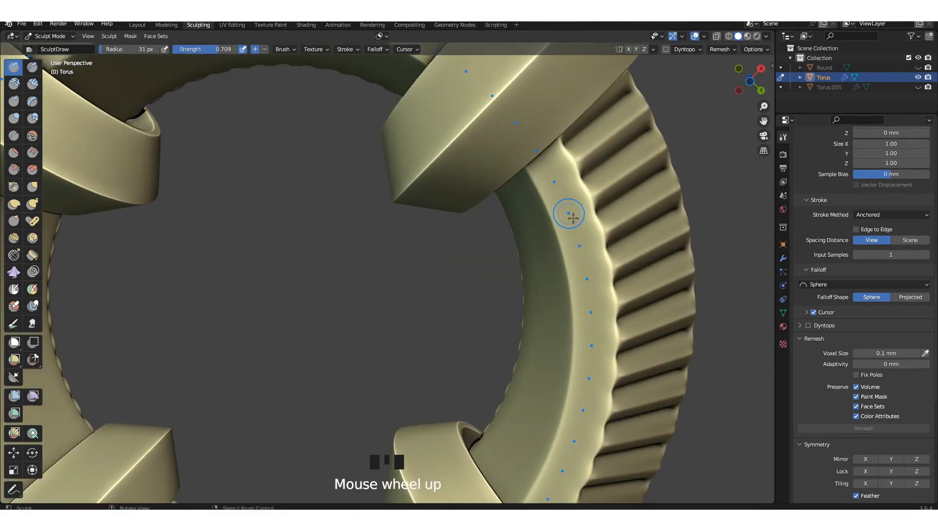
{"action": "left_click_drag", "start_coordinate": [577, 239], "coordinate": [578, 233], "text": "ctrl"}
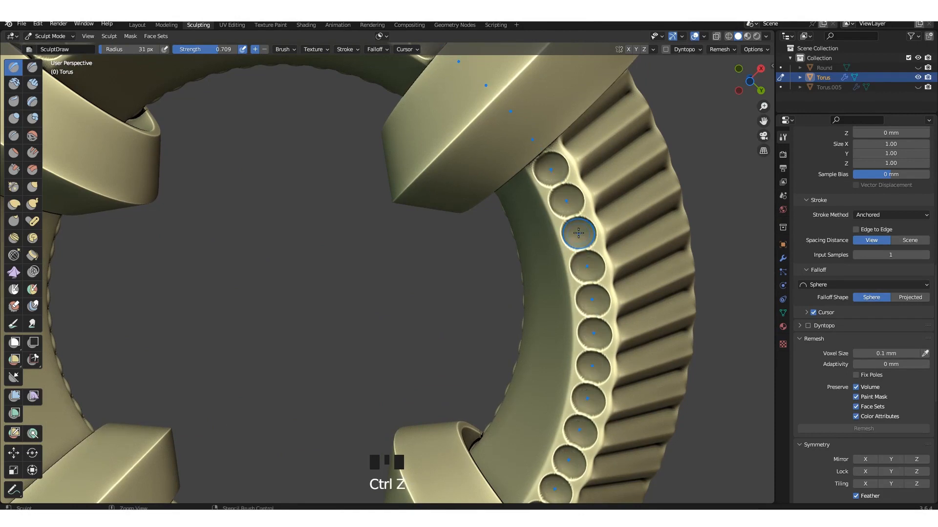
{"action": "key", "text": "ctrl+z"}
{"action": "left_click_drag", "start_coordinate": [579, 235], "coordinate": [583, 244]}
Step: Save the file with the finished ring sculpt
{"action": "scroll", "coordinate": [602, 240], "scroll_direction": "down", "scroll_amount": 3}
{"action": "middle_click_drag", "start_coordinate": [602, 240], "coordinate": [493, 227]}
{"action": "scroll", "coordinate": [516, 240], "scroll_direction": "down", "scroll_amount": 2}
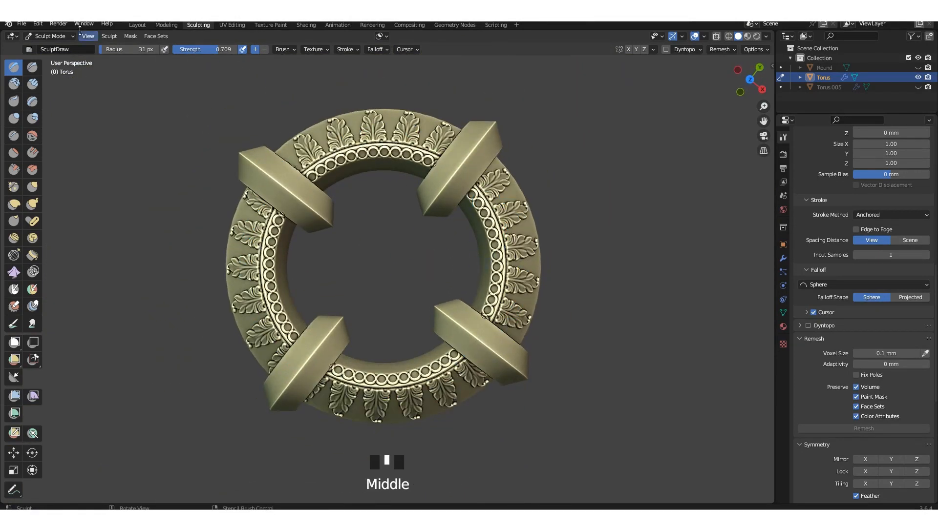
{"action": "left_click", "coordinate": [21, 24]}
{"action": "left_click", "coordinate": [44, 87]}
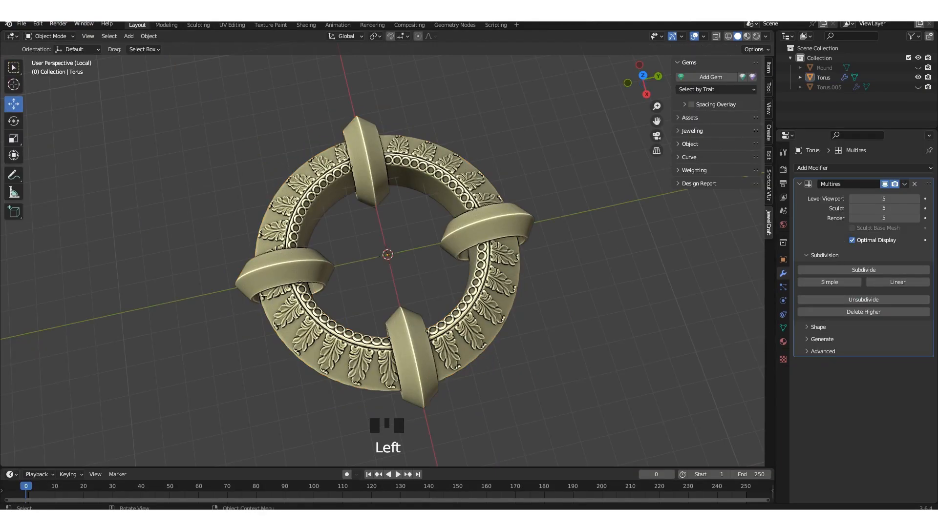
Step: Leave local view and unhide all the pendant's hidden objects
{"action": "middle_click_drag", "start_coordinate": [493, 293], "coordinate": [311, 30]}
{"action": "key", "text": "slash"}
{"action": "key", "text": "alt+h"}
{"action": "scroll", "coordinate": [468, 238], "scroll_direction": "down", "scroll_amount": 1}
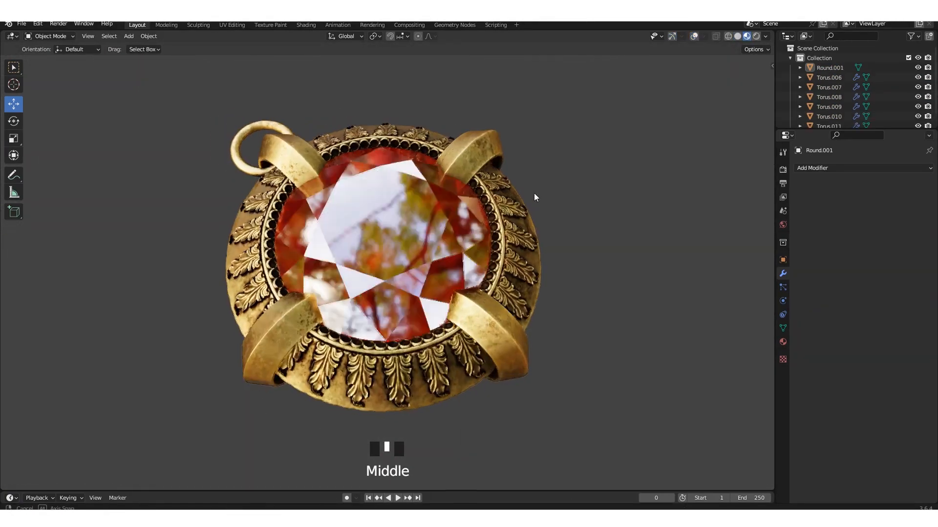
Step: Show the pendant in wireframe shading without X-ray and set the wire color to Random
{"action": "middle_click_drag", "start_coordinate": [534, 192], "coordinate": [515, 241]}
{"action": "left_click", "coordinate": [728, 36]}
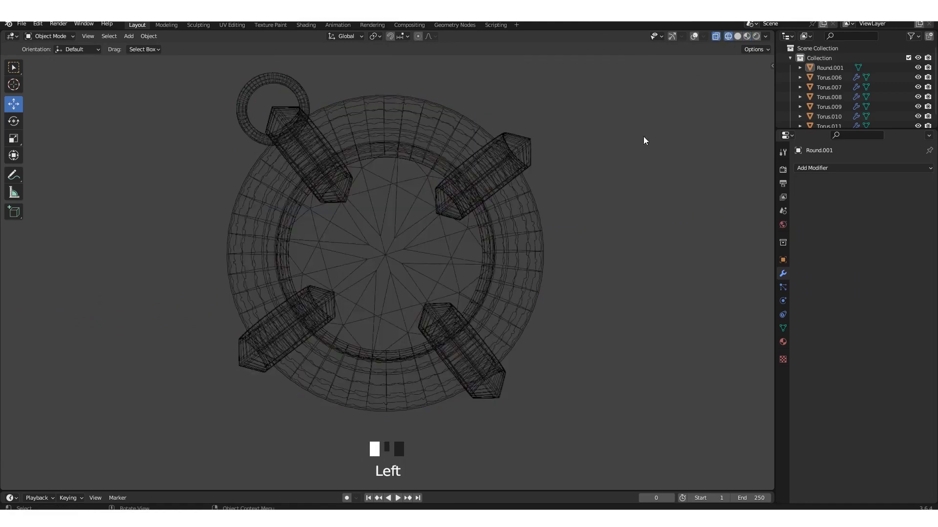
{"action": "key", "text": "alt+z"}
{"action": "middle_click_drag", "start_coordinate": [580, 237], "coordinate": [444, 232]}
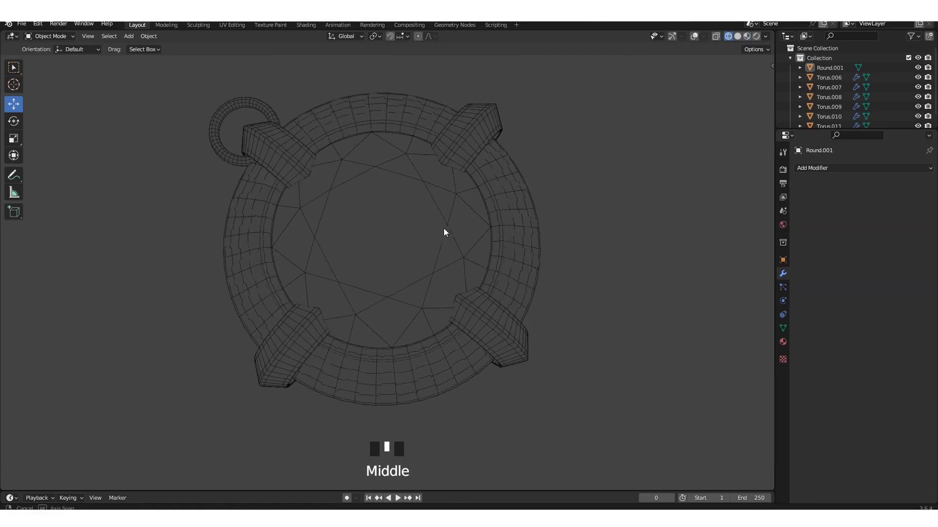
{"action": "left_click", "coordinate": [765, 37]}
{"action": "left_click", "coordinate": [765, 84]}
{"action": "left_click", "coordinate": [798, 84]}
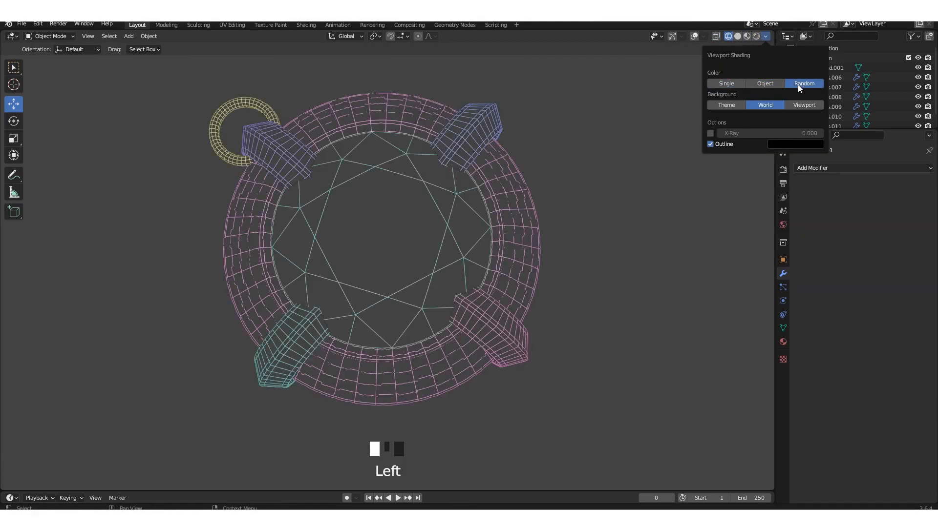
Step: Switch to solid shading and inspect the pendant's gem, prongs and sculpted ring from several angles
{"action": "middle_click_drag", "start_coordinate": [559, 201], "coordinate": [411, 92]}
{"action": "left_click", "coordinate": [737, 36]}
{"action": "middle_click_drag", "start_coordinate": [593, 126], "coordinate": [588, 118]}
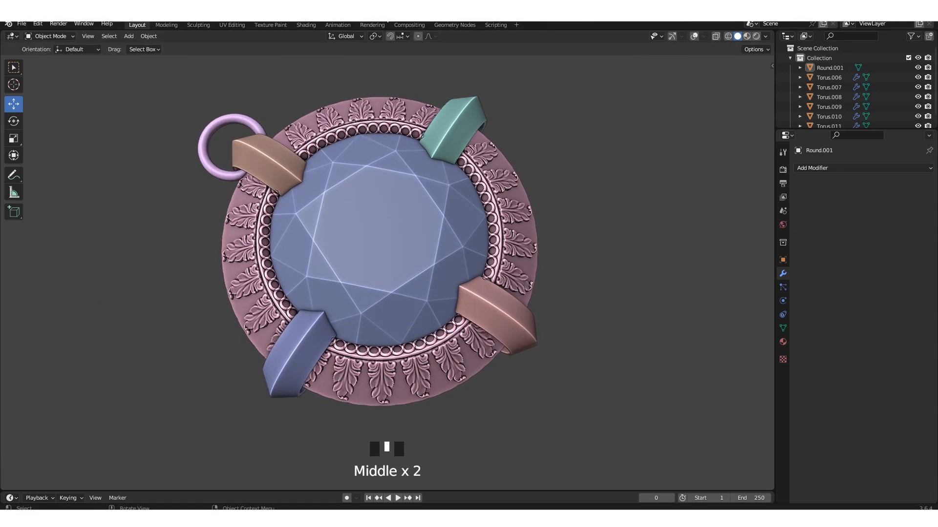
{"action": "mouse_move", "coordinate": [547, 215]}
{"action": "middle_mouse_down"}
{"action": "mouse_move", "coordinate": [534, 177]}
{"action": "mouse_move", "coordinate": [537, 200]}
{"action": "middle_mouse_up"}
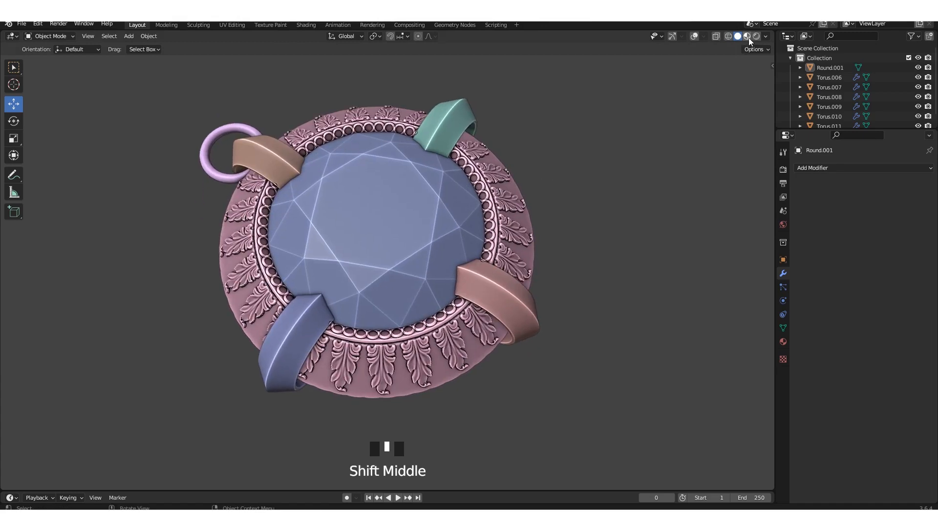
Step: Compare the pendant in Material Preview and solid shading from different angles, finishing in Material Preview
{"action": "left_click", "coordinate": [747, 36]}
{"action": "mouse_move", "coordinate": [523, 167]}
{"action": "middle_mouse_down"}
{"action": "mouse_move", "coordinate": [479, 184]}
{"action": "mouse_move", "coordinate": [518, 147]}
{"action": "middle_mouse_up"}
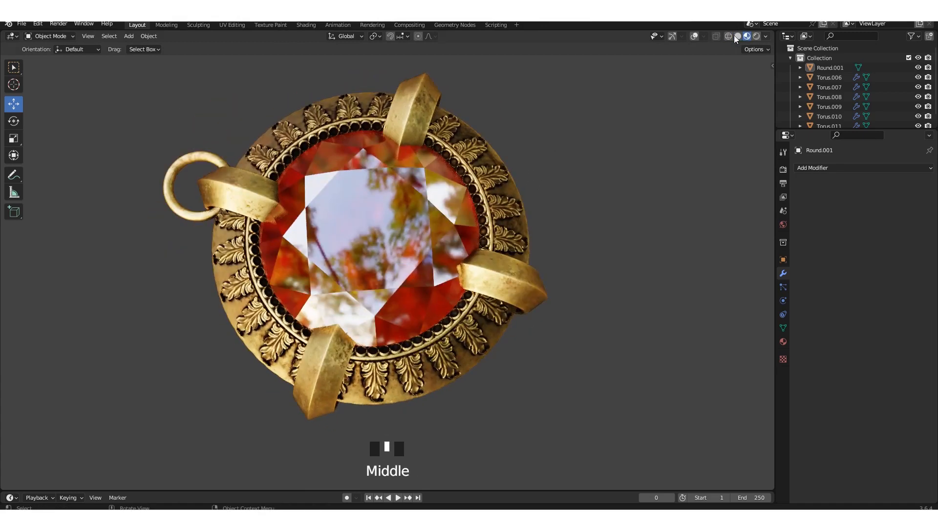
{"action": "left_click", "coordinate": [737, 36]}
{"action": "mouse_move", "coordinate": [645, 143]}
{"action": "middle_mouse_down"}
{"action": "mouse_move", "coordinate": [632, 129]}
{"action": "mouse_move", "coordinate": [543, 136]}
{"action": "mouse_move", "coordinate": [567, 184]}
{"action": "mouse_move", "coordinate": [586, 171]}
{"action": "middle_mouse_up"}
{"action": "scroll", "coordinate": [552, 137], "scroll_direction": "down", "scroll_amount": 3}
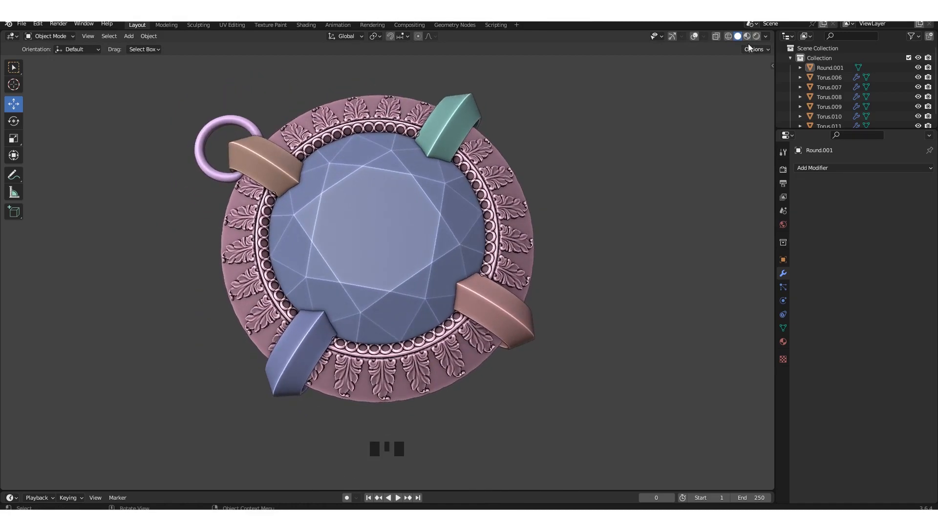
{"action": "left_click", "coordinate": [747, 36]}
{"action": "middle_click_drag", "start_coordinate": [638, 151], "coordinate": [446, 137]}
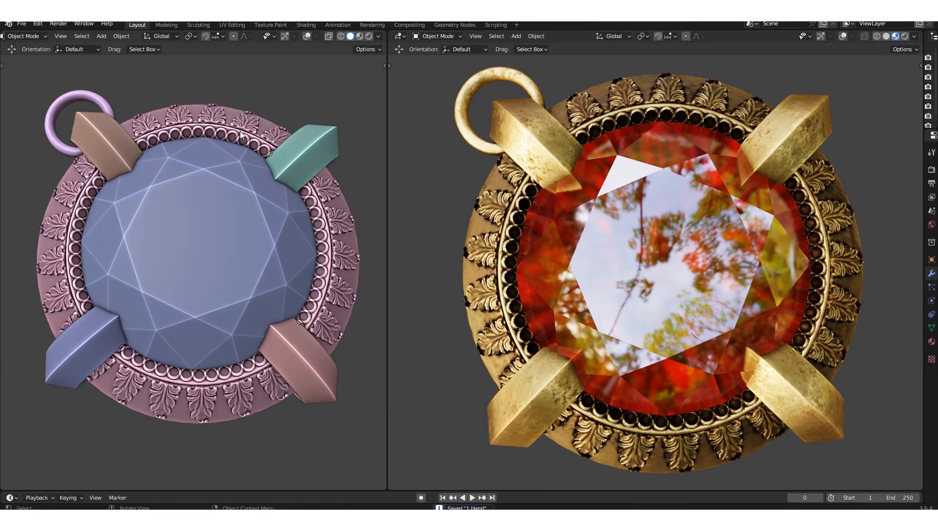
Step: Inspect the pendant in both side-by-side viewports, switching the material view to wireframe and finally to solid shading
{"action": "mouse_move", "coordinate": [241, 132]}
{"action": "middle_mouse_down"}
{"action": "mouse_move", "coordinate": [213, 102]}
{"action": "mouse_move", "coordinate": [230, 122]}
{"action": "middle_mouse_up"}
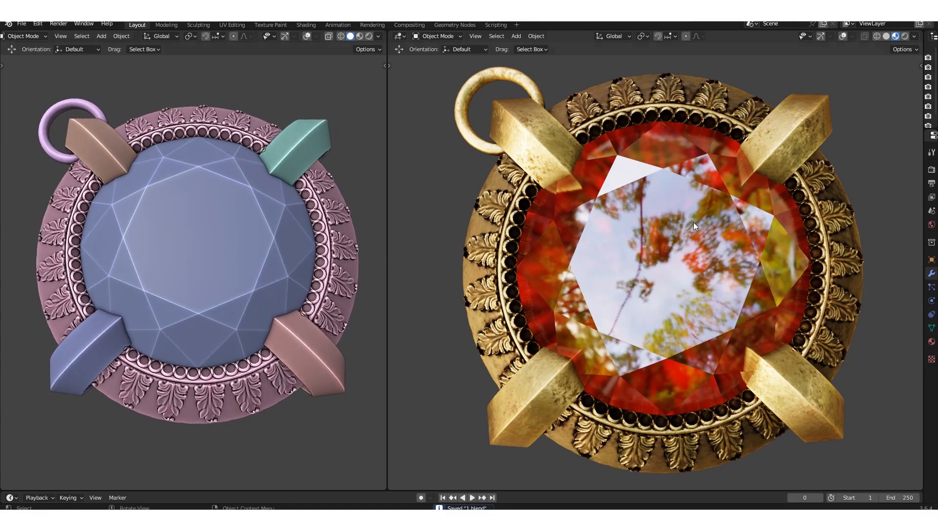
{"action": "middle_click_drag", "start_coordinate": [694, 223], "coordinate": [685, 245]}
{"action": "scroll", "coordinate": [682, 223], "scroll_direction": "down", "scroll_amount": 1}
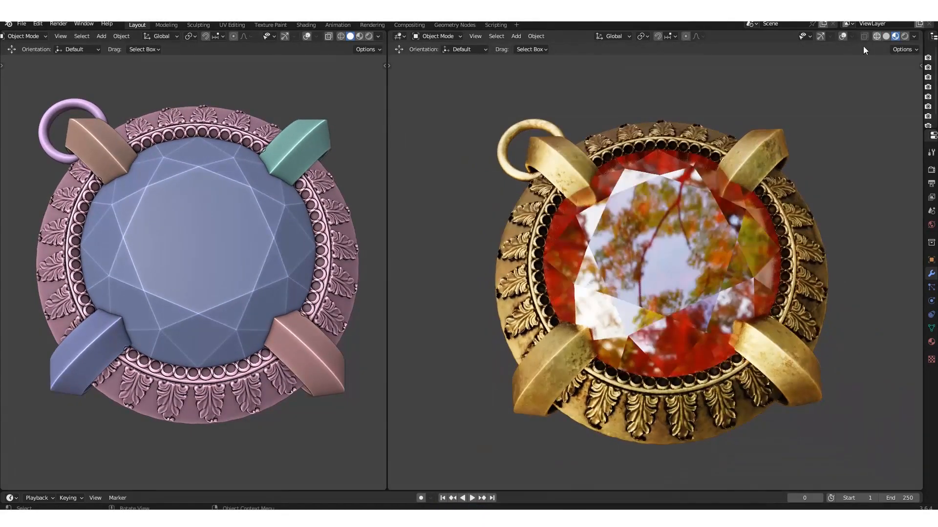
{"action": "left_click", "coordinate": [877, 37]}
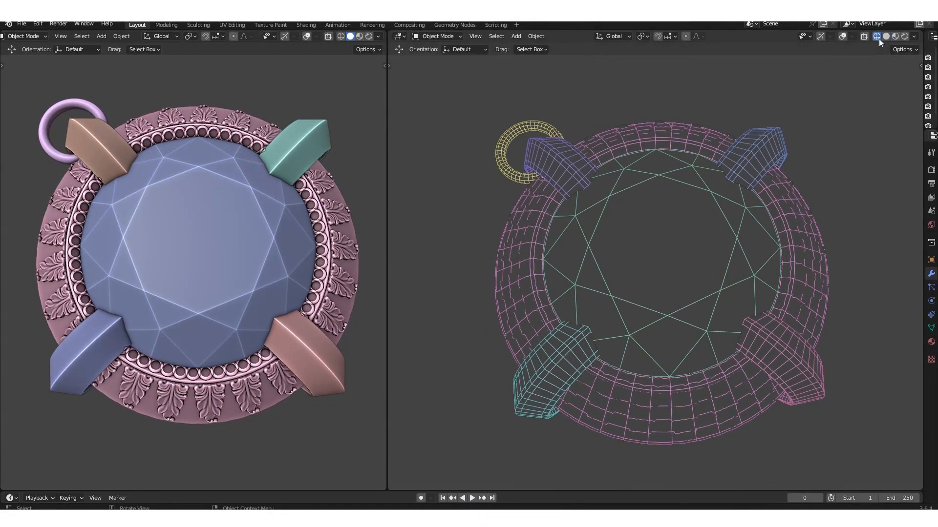
{"action": "left_click", "coordinate": [885, 36]}
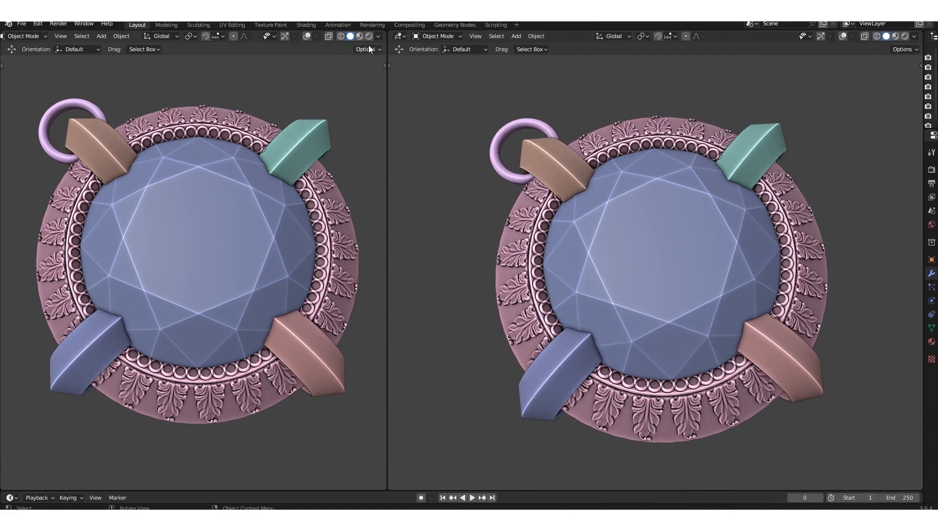